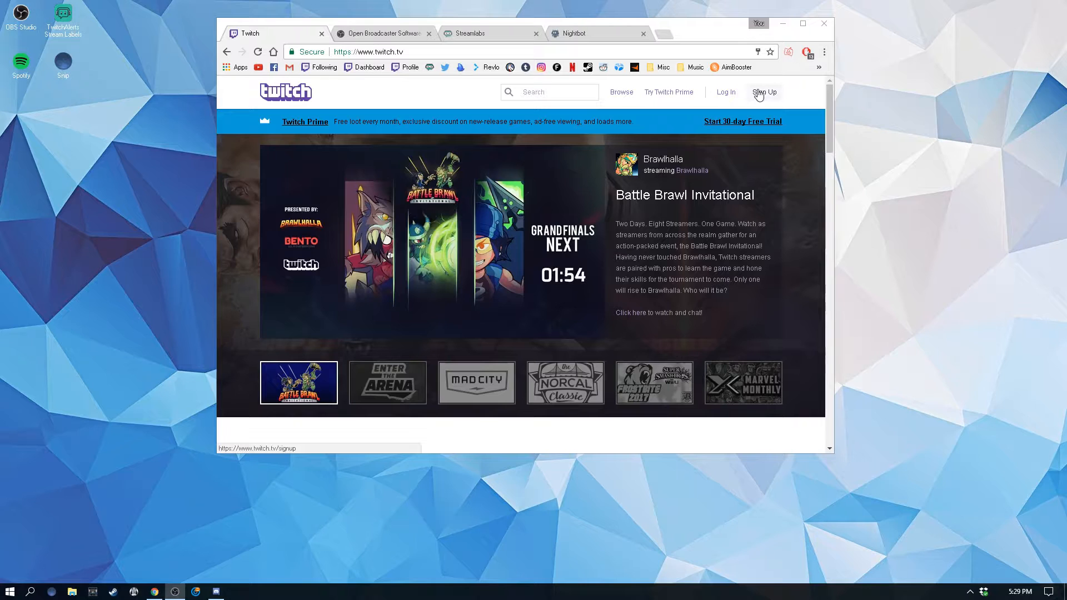
Open the Twitch sign-up form, view its account fields, and close it.
{"action": "left_click", "coordinate": [759, 95]}
{"action": "left_click", "coordinate": [480, 224]}
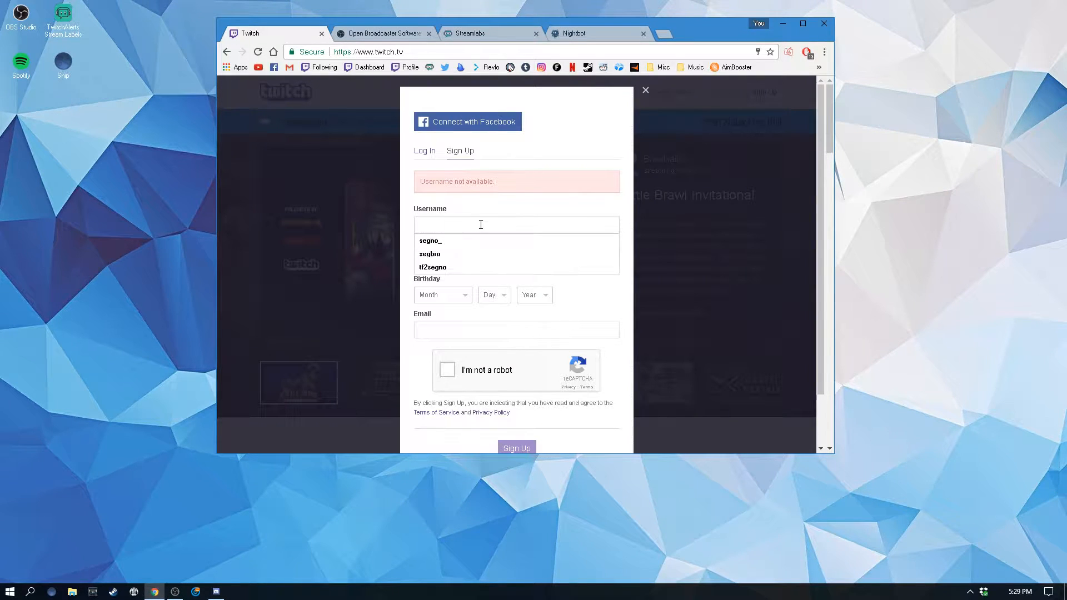
{"action": "left_click", "coordinate": [525, 187]}
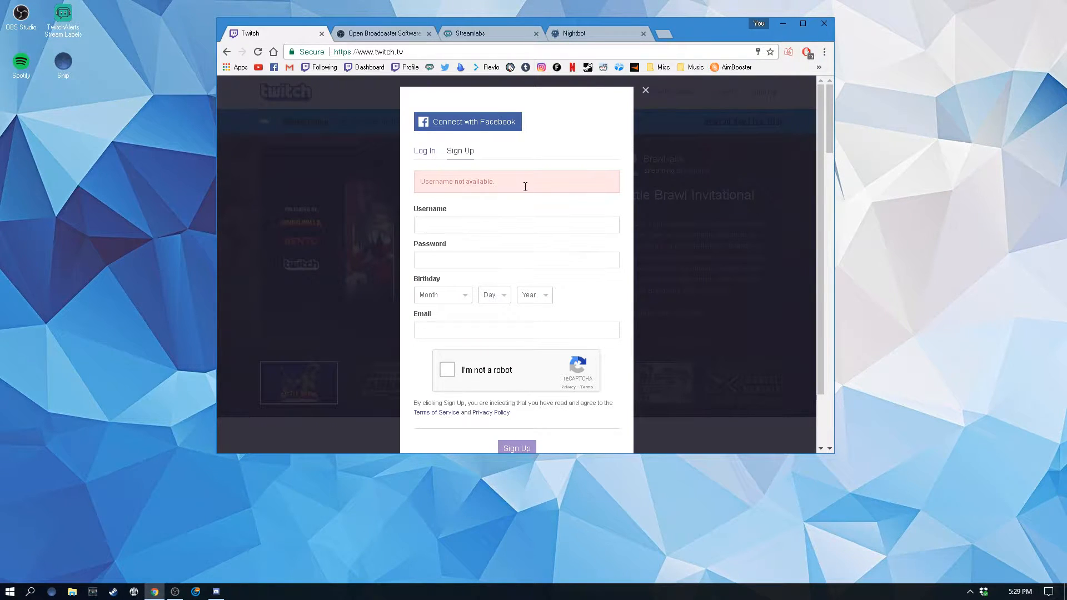
{"action": "left_click", "coordinate": [645, 91]}
Log in to Twitch with the account's username and password.
{"action": "left_click", "coordinate": [723, 94]}
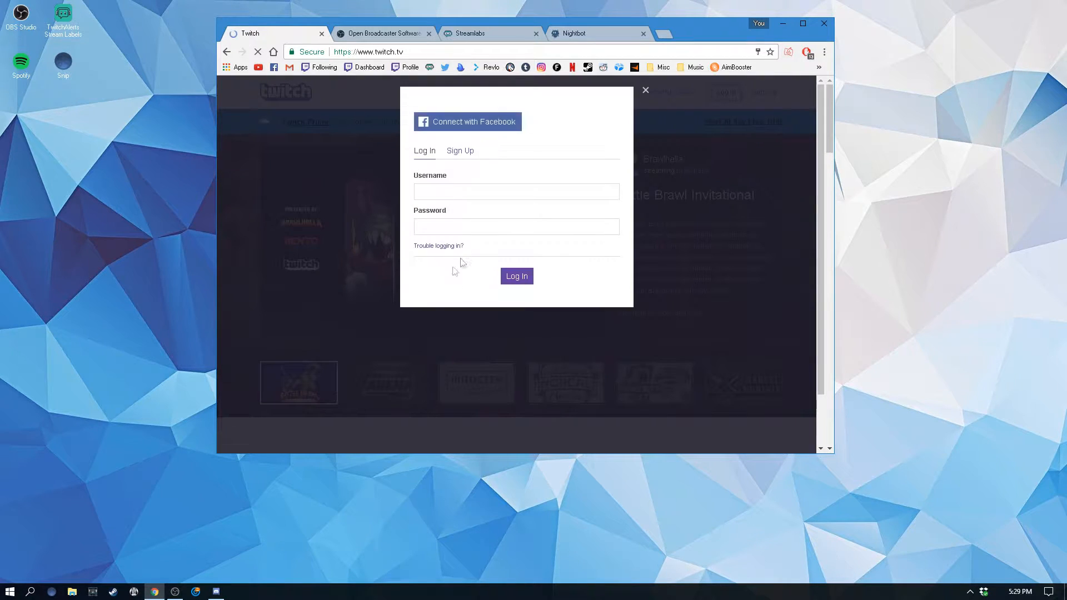
{"action": "left_click", "coordinate": [449, 189]}
{"action": "left_click", "coordinate": [451, 206]}
{"action": "left_click", "coordinate": [515, 273]}
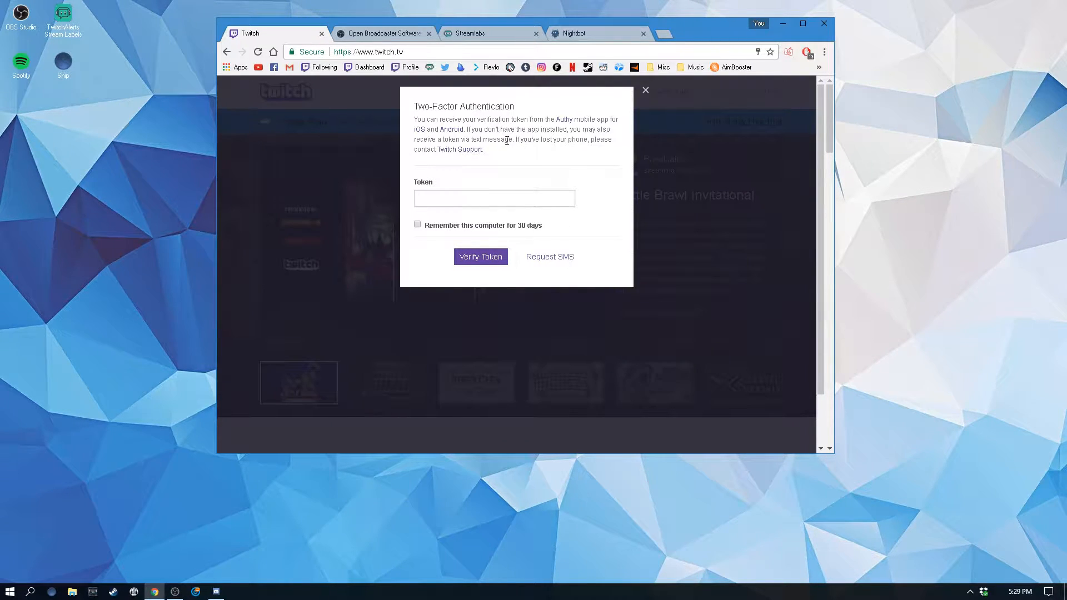
{"action": "left_click", "coordinate": [694, 52]}
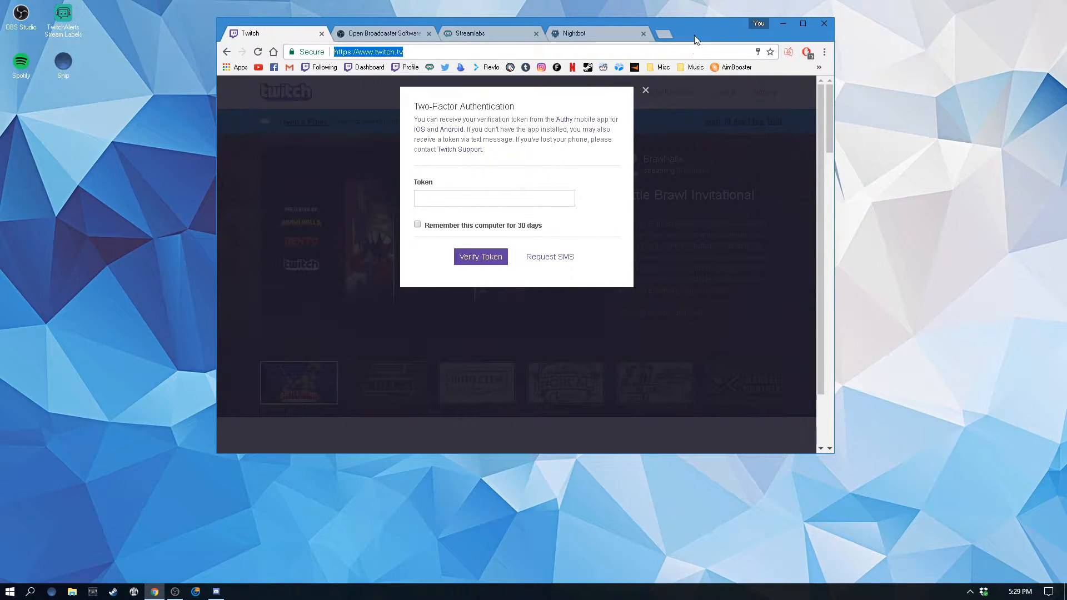
{"action": "left_click", "coordinate": [782, 23]}
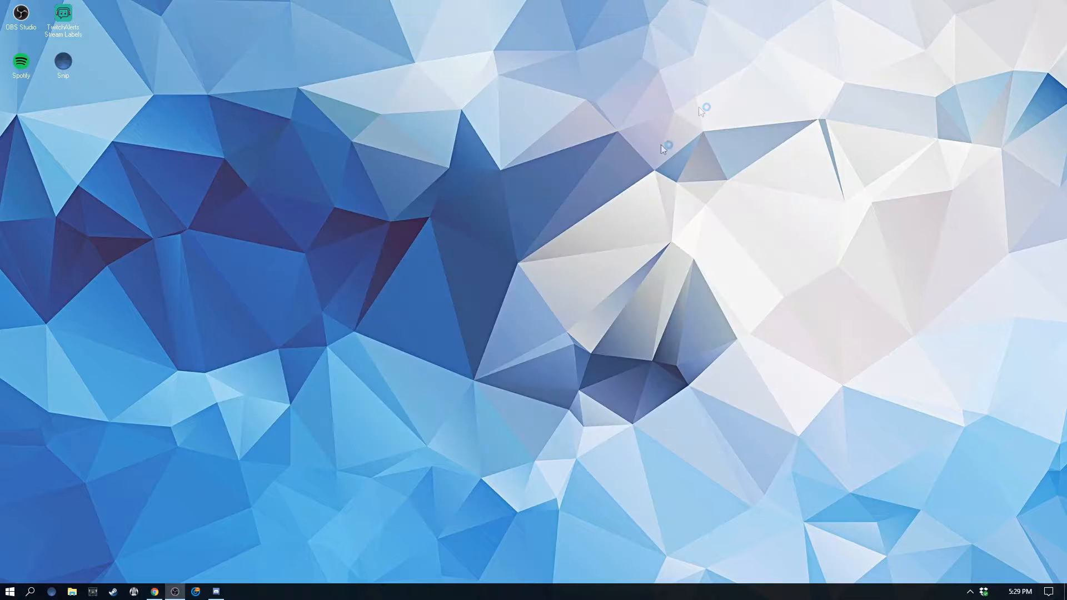
{"action": "left_click", "coordinate": [155, 591]}
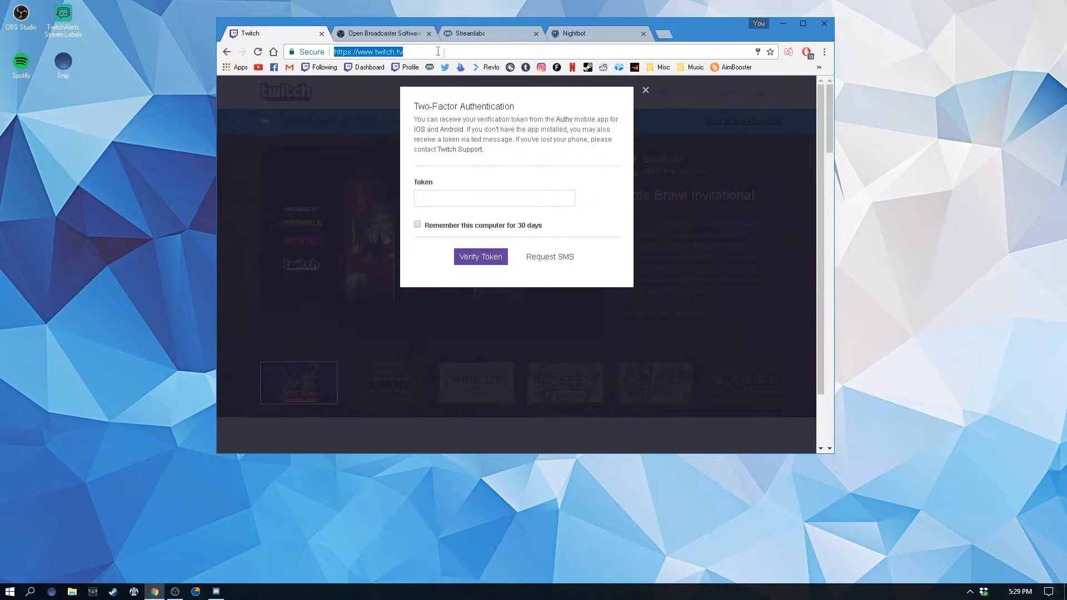
View the OBS Studio download page and its web address, obsproject.com.
{"action": "left_click", "coordinate": [359, 33]}
{"action": "left_click_drag", "start_coordinate": [412, 51], "coordinate": [364, 50]}
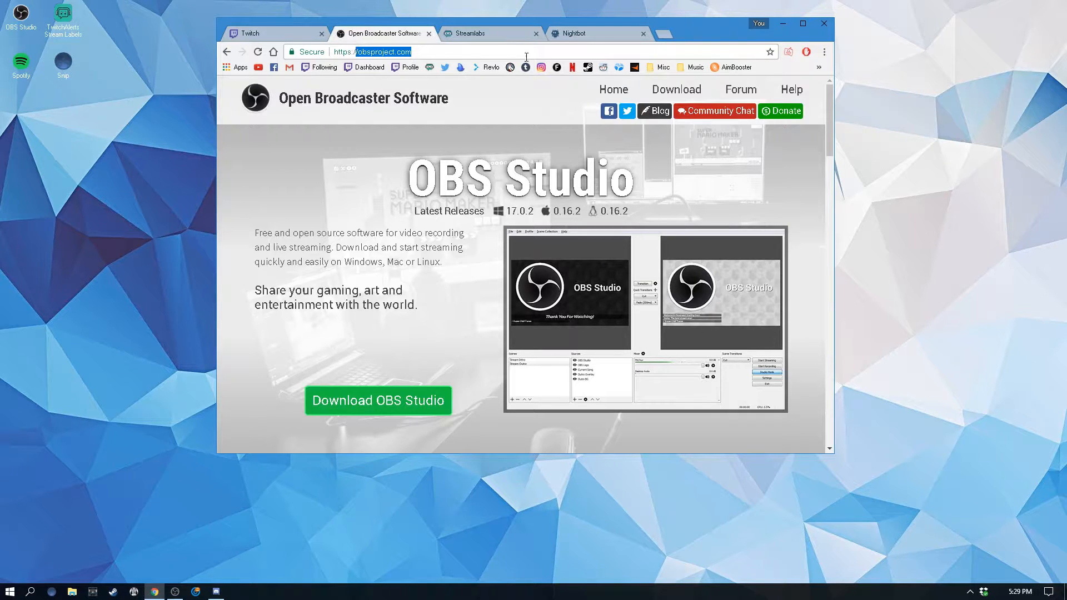
{"action": "left_click", "coordinate": [1007, 220]}
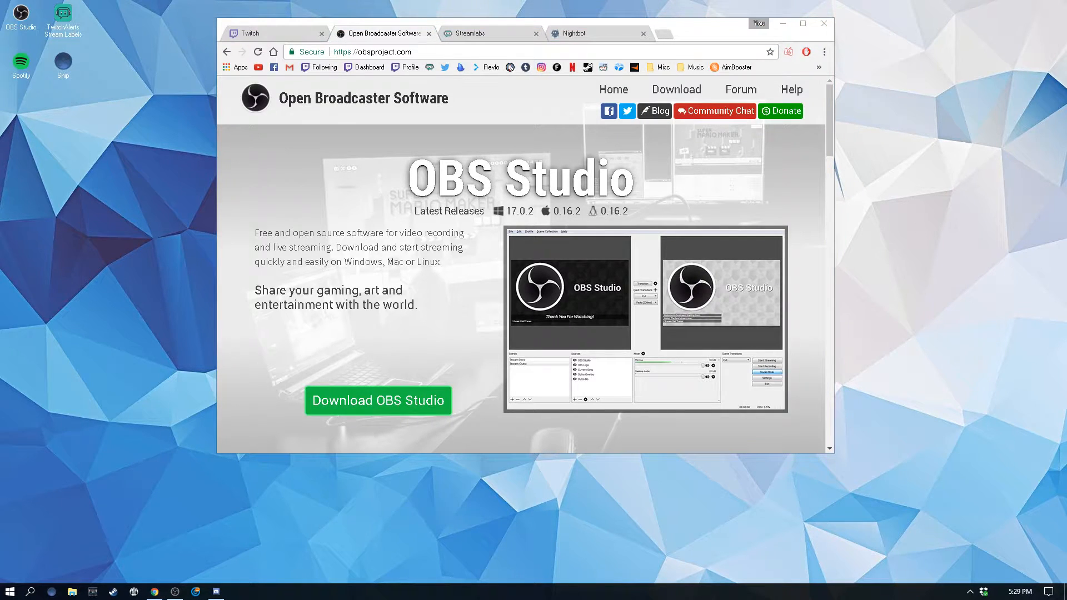
Switch to OBS Studio, open its general settings, try the Default theme and set the theme back to Dark.
{"action": "left_click", "coordinate": [175, 591]}
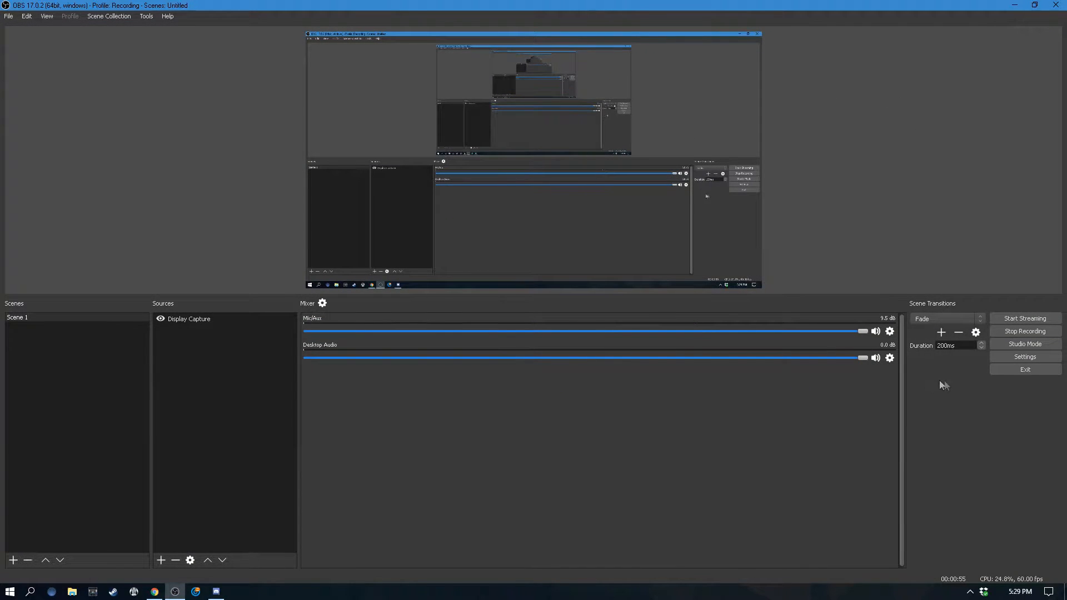
{"action": "left_click", "coordinate": [1028, 358]}
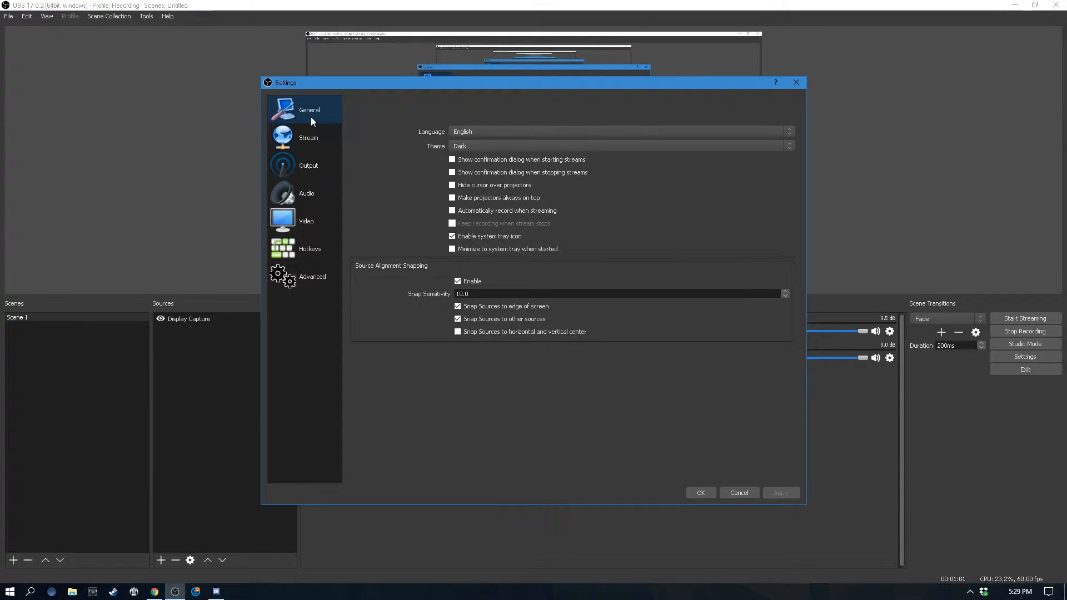
{"action": "left_click", "coordinate": [488, 145]}
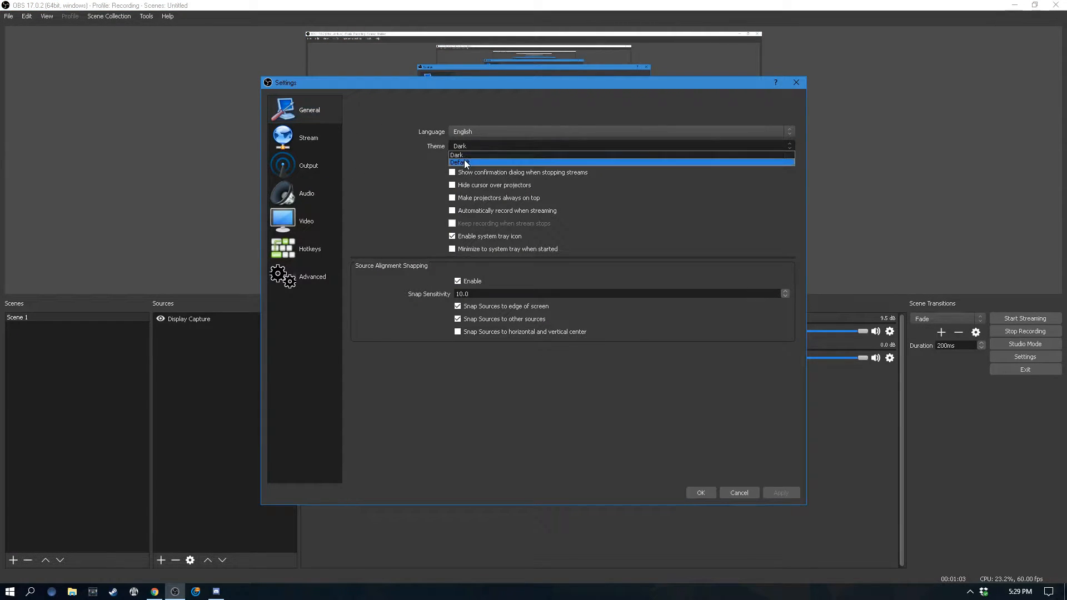
{"action": "left_click", "coordinate": [466, 162]}
{"action": "left_click", "coordinate": [458, 156]}
{"action": "left_click", "coordinate": [470, 148]}
{"action": "left_click", "coordinate": [466, 155]}
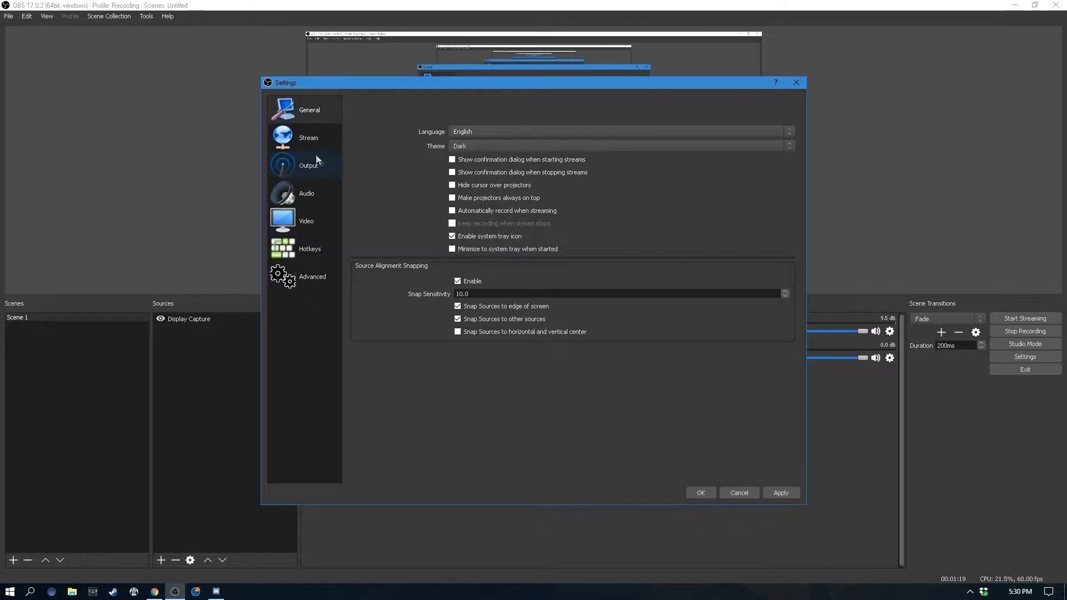
In the stream settings, choose Streaming Services as the stream type and Twitch as the service.
{"action": "left_click", "coordinate": [305, 143]}
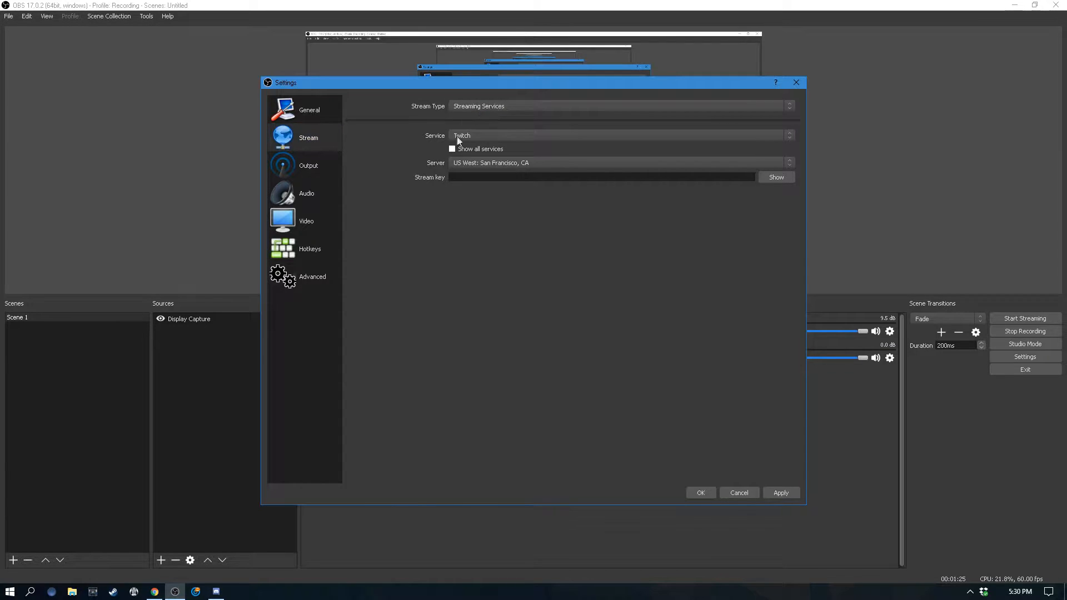
{"action": "left_click", "coordinate": [471, 137]}
{"action": "left_click", "coordinate": [455, 107]}
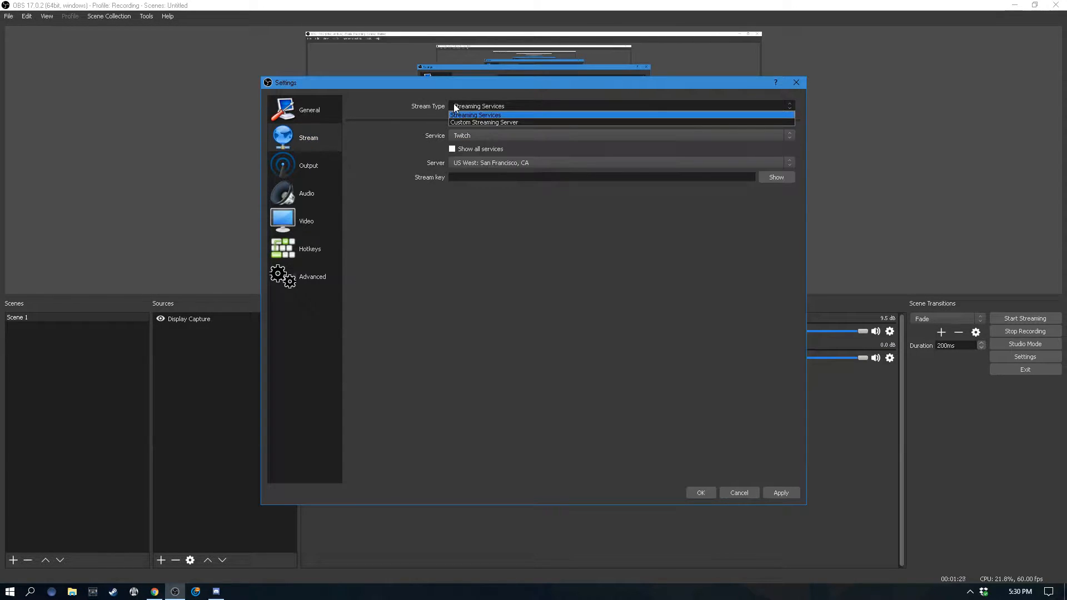
{"action": "left_click", "coordinate": [455, 115]}
{"action": "left_click", "coordinate": [457, 137]}
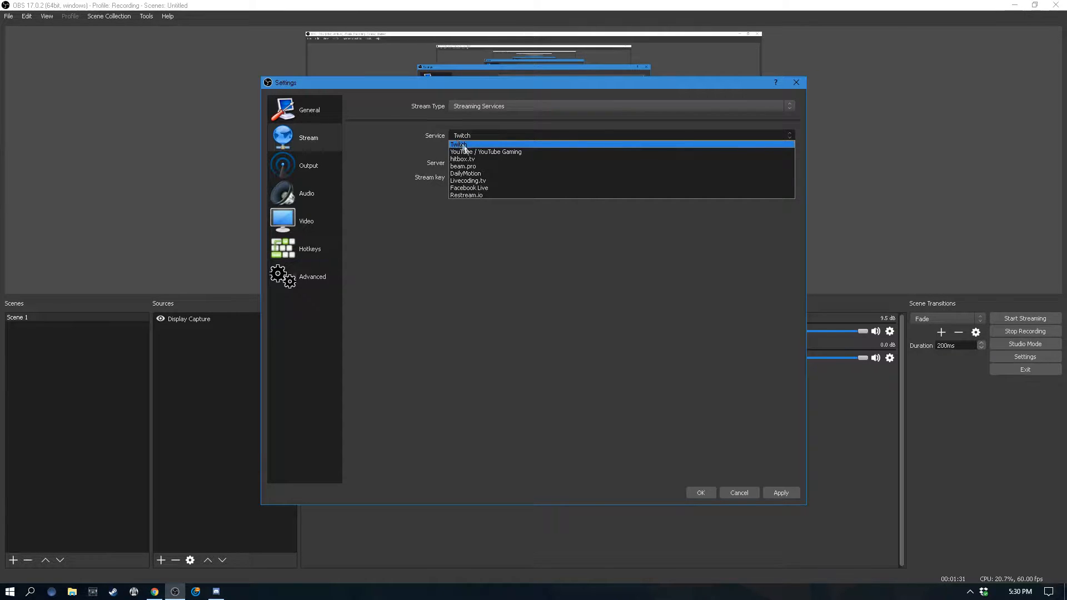
{"action": "left_click", "coordinate": [466, 132]}
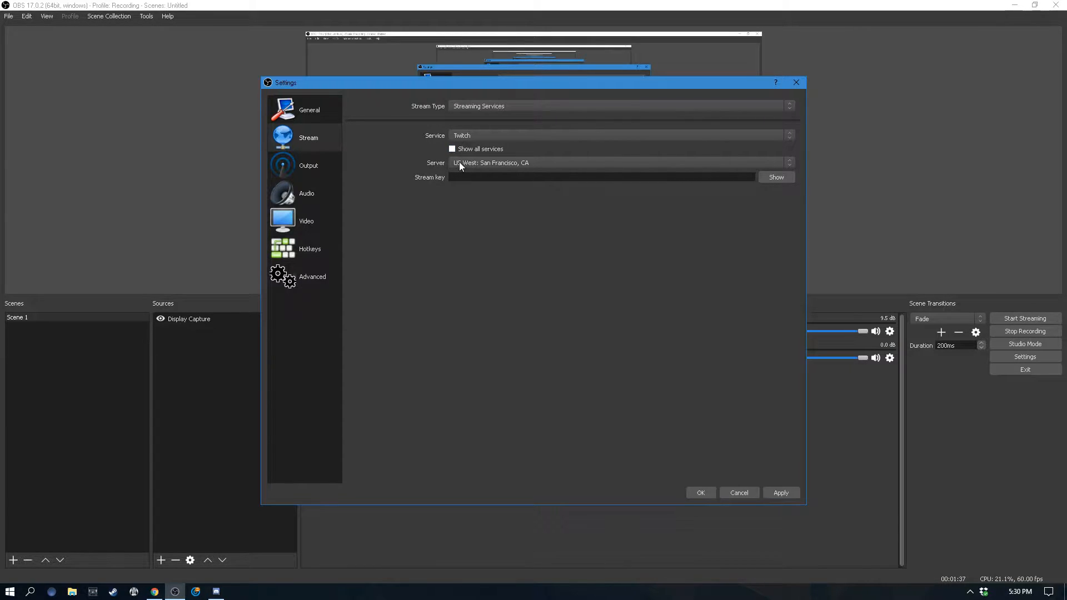
Set the Twitch streaming server to US Central: Dallas, TX.
{"action": "left_click", "coordinate": [537, 162]}
{"action": "left_click", "coordinate": [537, 162]}
{"action": "left_click", "coordinate": [537, 162]}
{"action": "left_click", "coordinate": [537, 162]}
{"action": "left_click", "coordinate": [537, 162]}
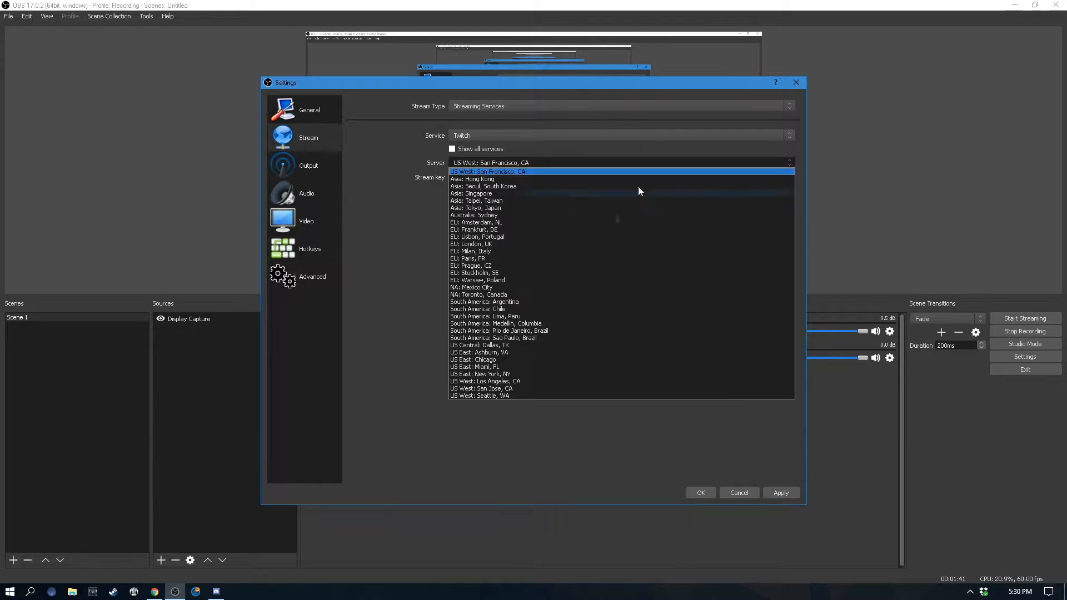
{"action": "left_click", "coordinate": [507, 346]}
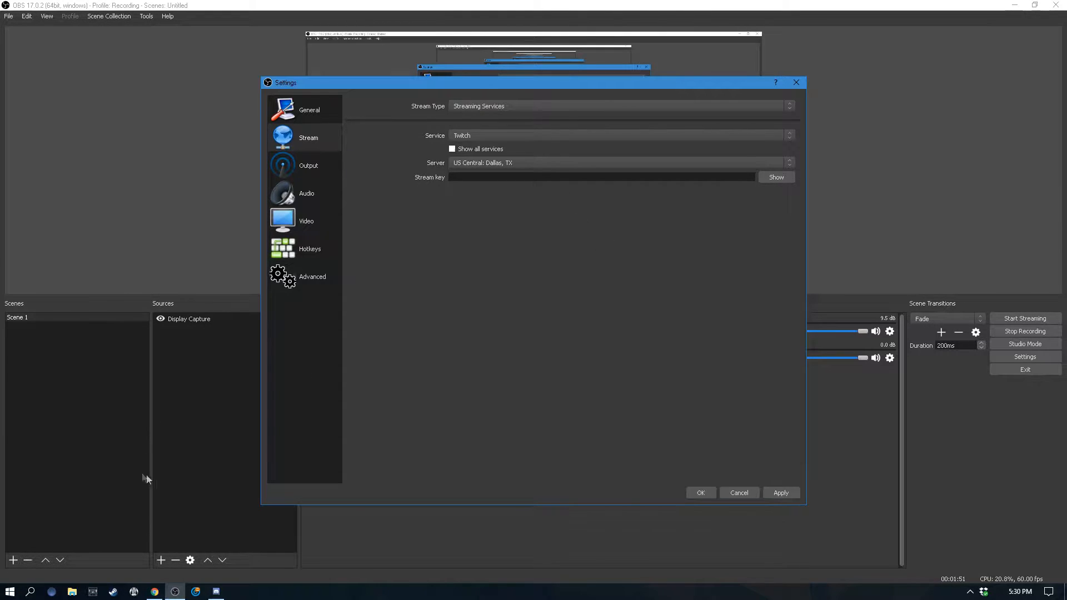
Switch to the browser and complete the Twitch login with the two-factor token, remembering this computer for 30 days.
{"action": "left_click", "coordinate": [155, 591]}
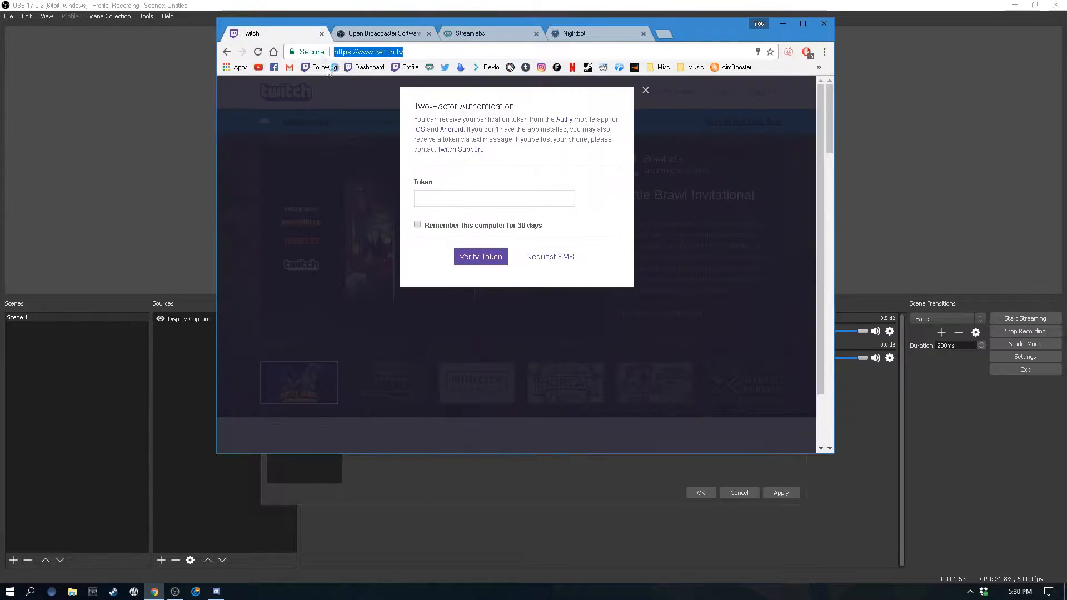
{"action": "left_click", "coordinate": [514, 201]}
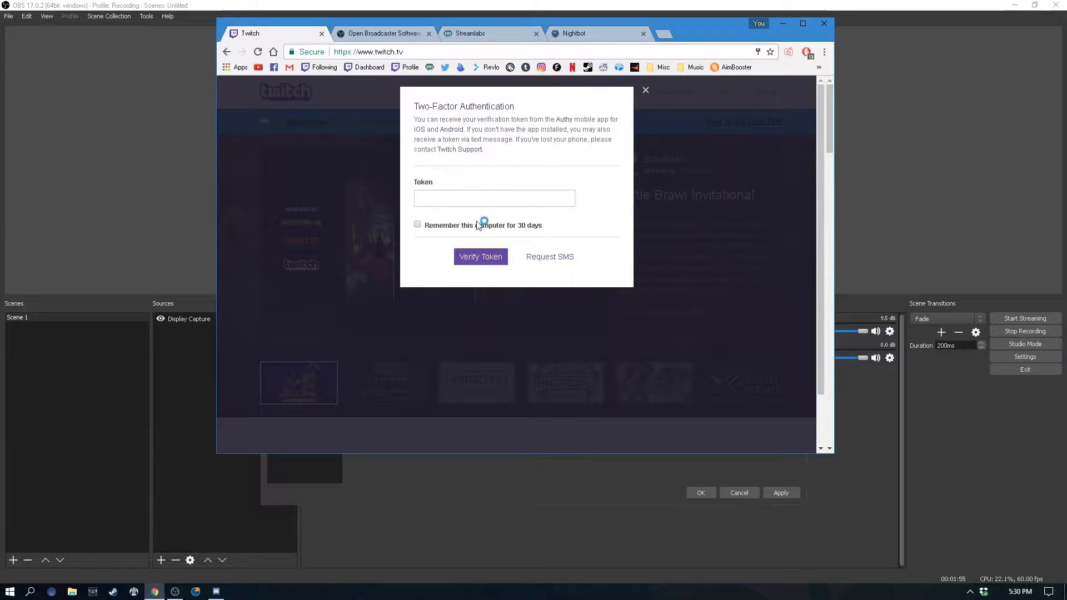
{"action": "left_click", "coordinate": [417, 224]}
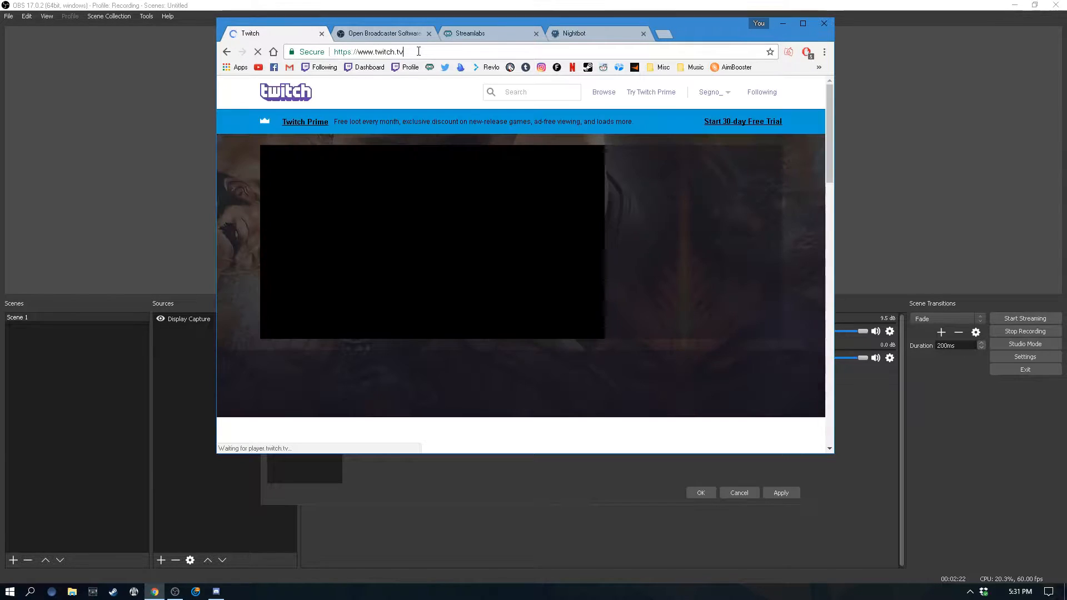
Open the Twitch account's dashboard and go to its Stream Key page.
{"action": "left_click", "coordinate": [724, 97]}
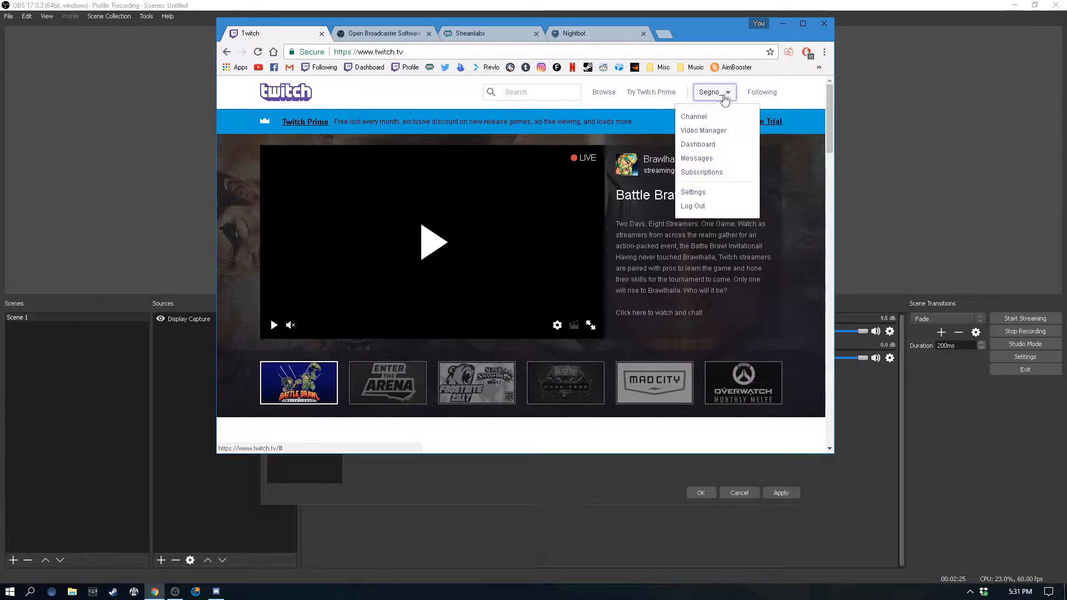
{"action": "left_click", "coordinate": [705, 151]}
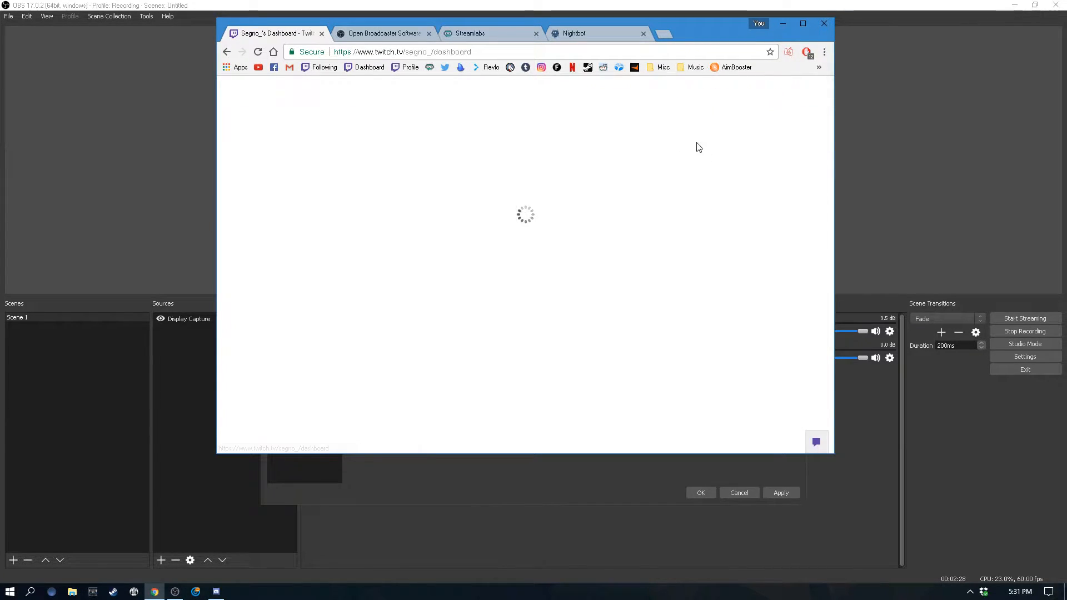
{"action": "left_click_drag", "start_coordinate": [471, 51], "coordinate": [434, 53]}
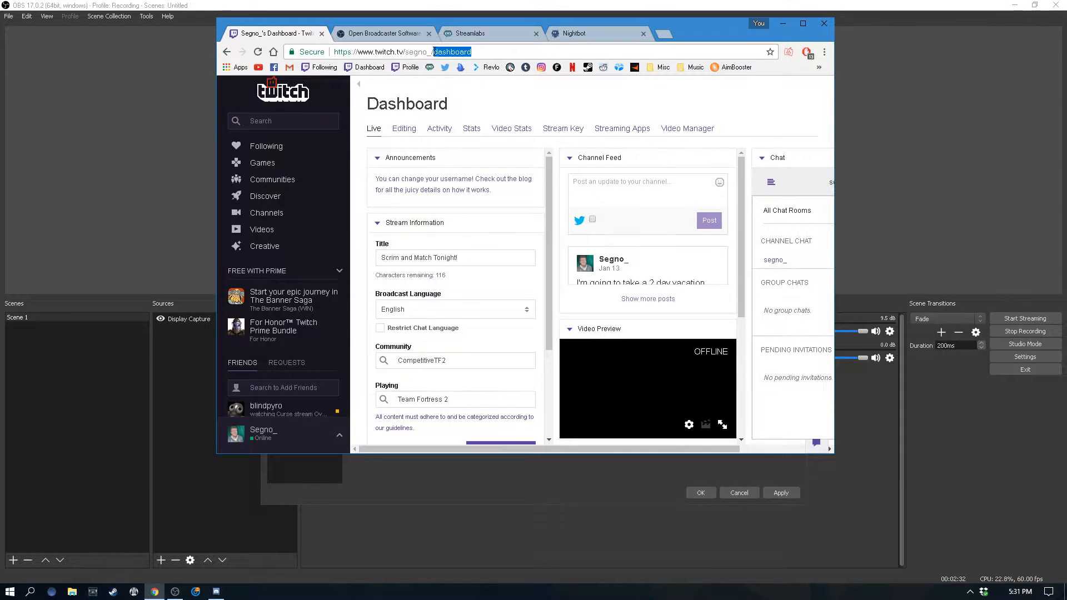
{"action": "left_click", "coordinate": [564, 130]}
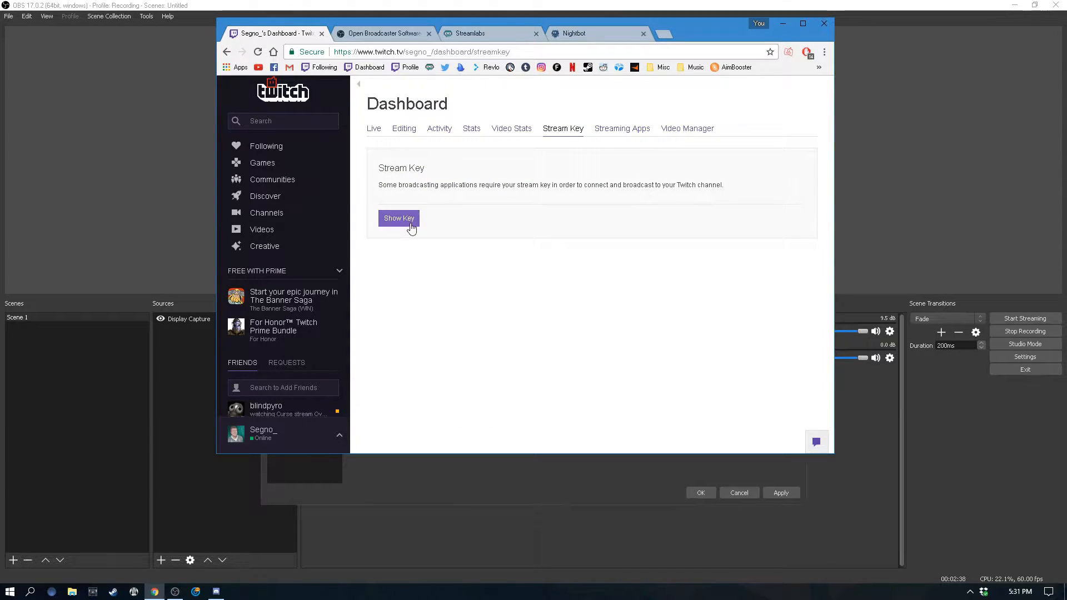
Request to show the stream key, dismiss the warning without revealing it, and return to the OBS stream settings.
{"action": "left_click", "coordinate": [410, 223]}
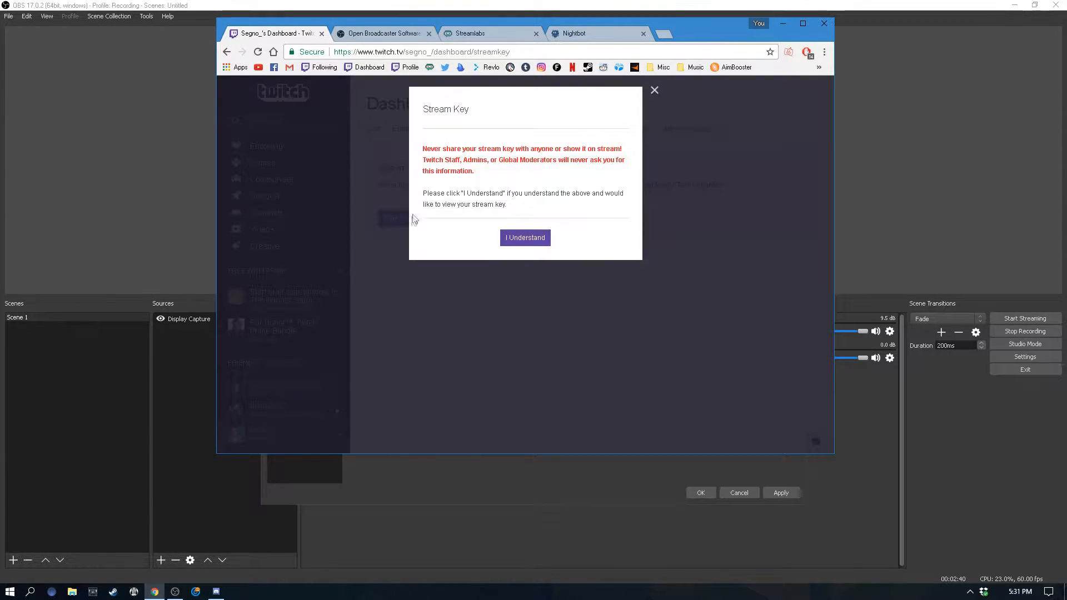
{"action": "left_click", "coordinate": [654, 91]}
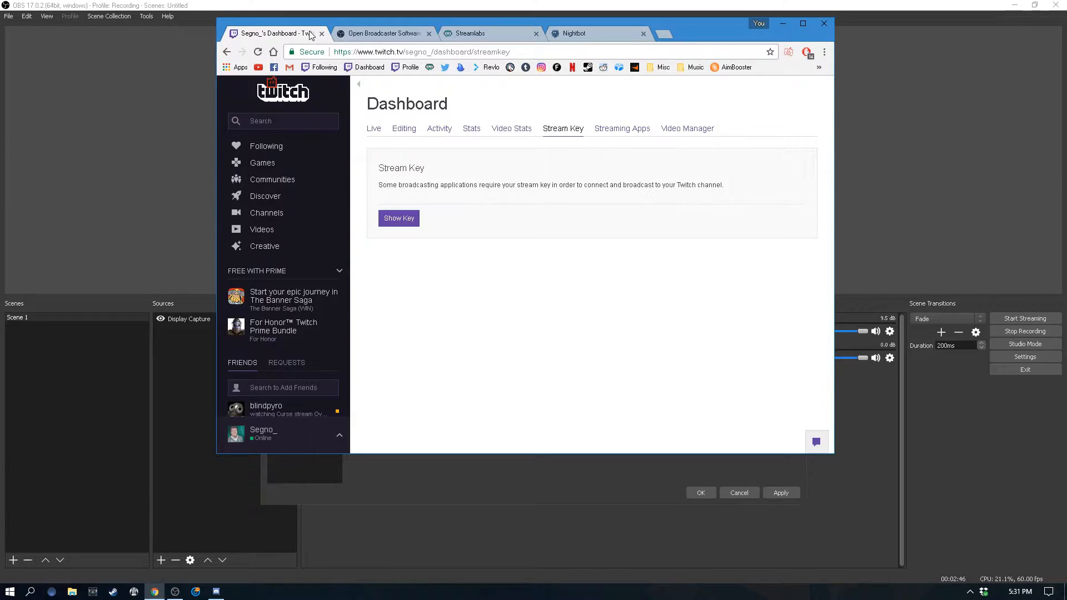
{"action": "left_click_drag", "start_coordinate": [588, 185], "coordinate": [435, 182]}
{"action": "left_click", "coordinate": [449, 224]}
{"action": "left_click", "coordinate": [505, 492]}
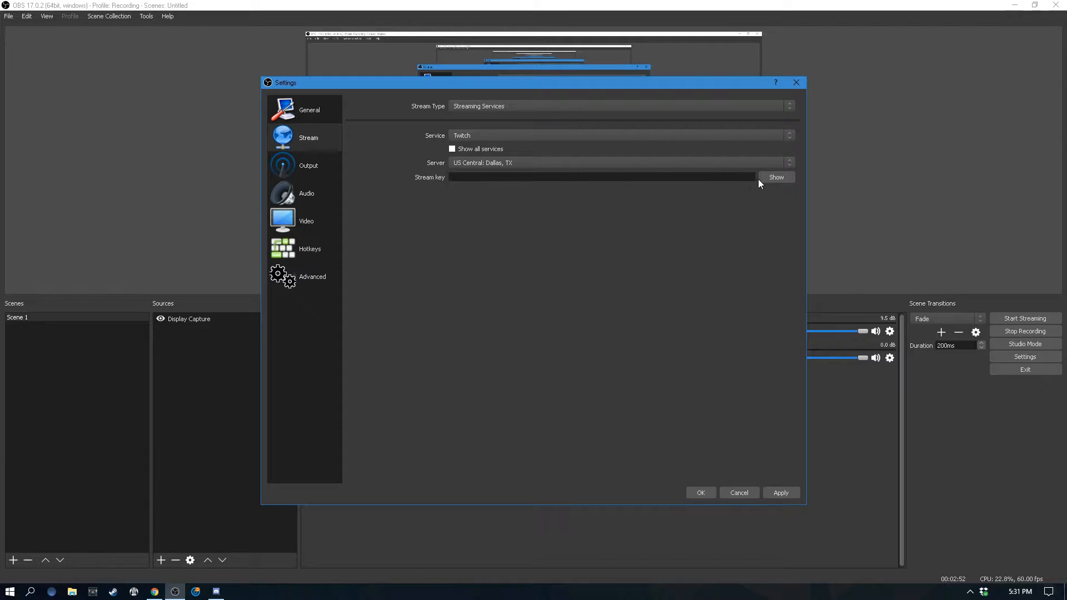
Open the OBS output settings and run an internet speed test on speedtest.net in a new browser tab.
{"action": "left_click", "coordinate": [304, 166]}
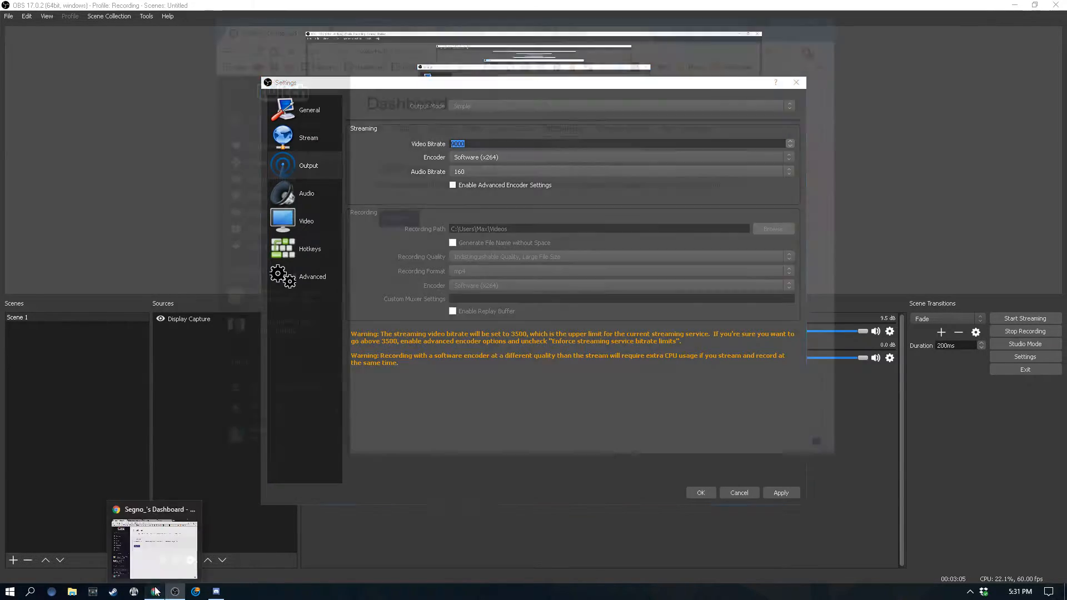
{"action": "left_click", "coordinate": [155, 592]}
{"action": "left_click", "coordinate": [667, 36]}
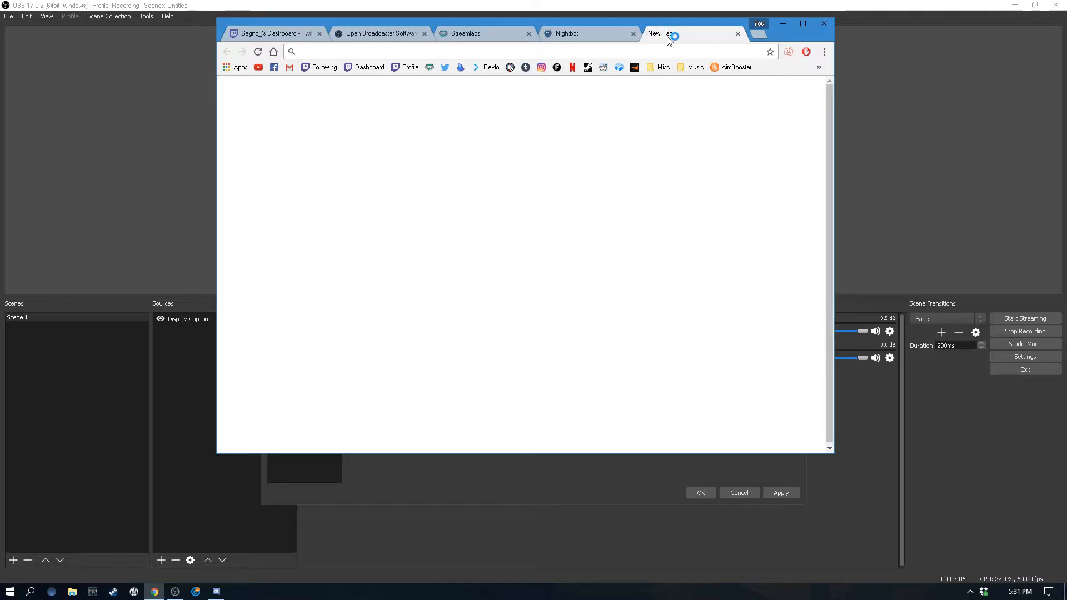
{"action": "type", "text": "speedtest.net"}
{"action": "key", "text": "Return"}
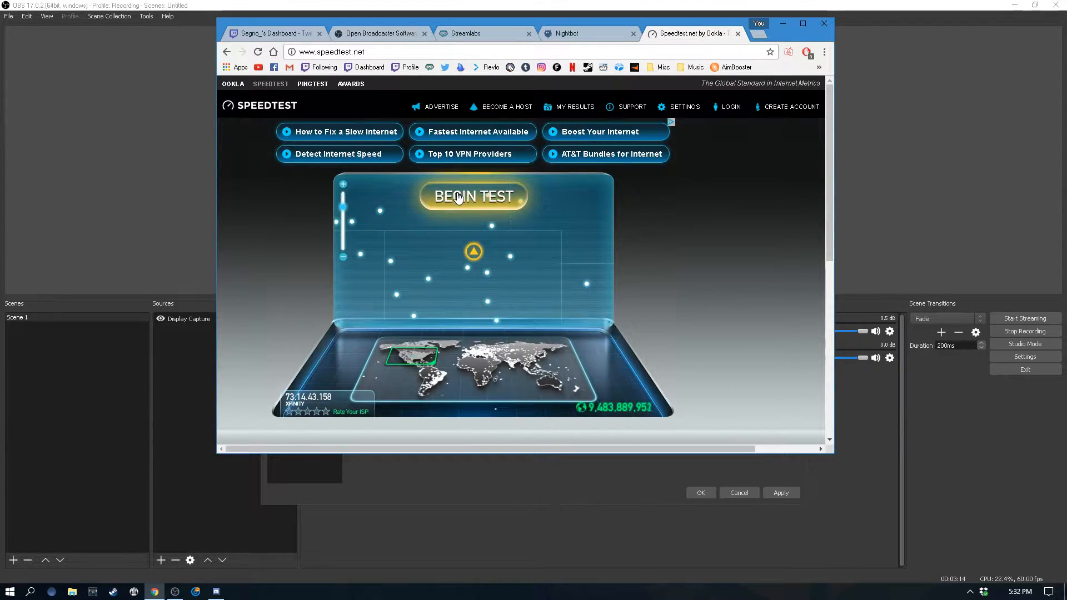
{"action": "left_click", "coordinate": [458, 197]}
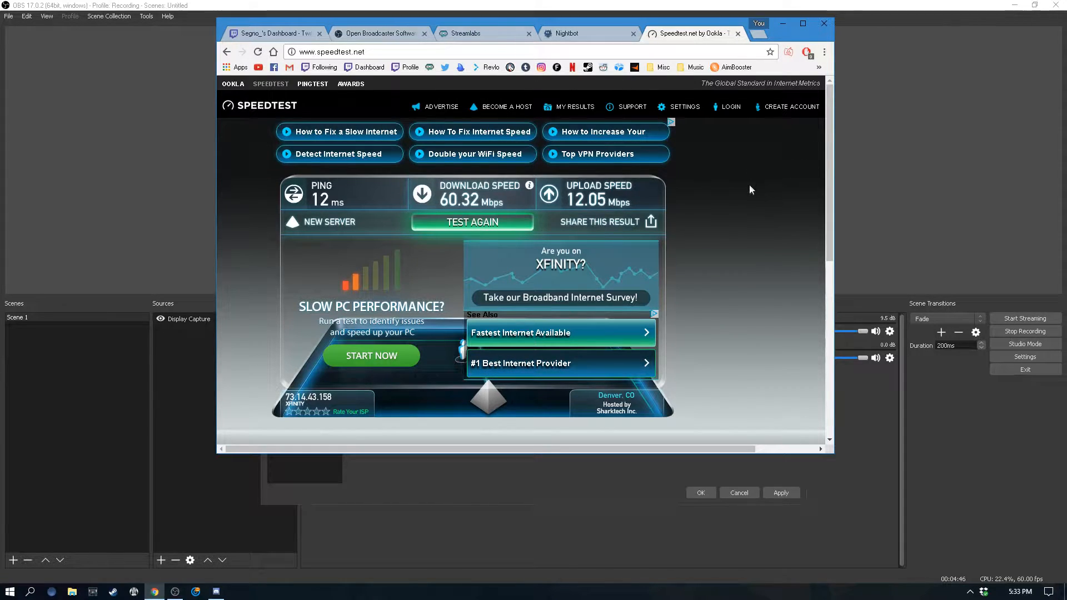
Return to the OBS output settings and set the streaming video bitrate to 3500.
{"action": "left_click", "coordinate": [785, 24]}
{"action": "left_click", "coordinate": [482, 144]}
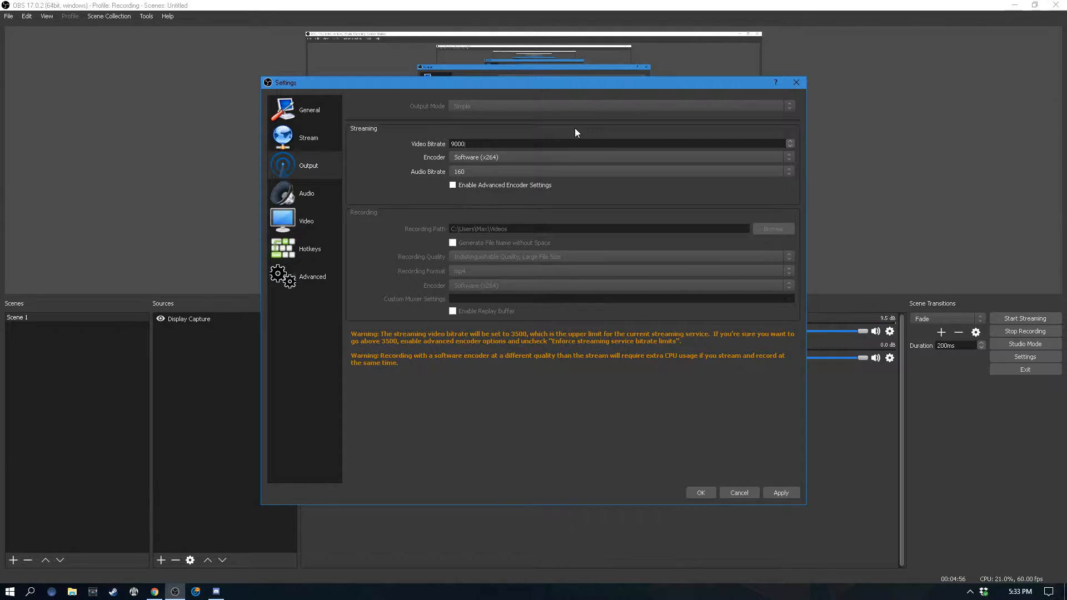
{"action": "left_click_drag", "start_coordinate": [478, 144], "coordinate": [390, 124]}
{"action": "type", "text": "3500"}
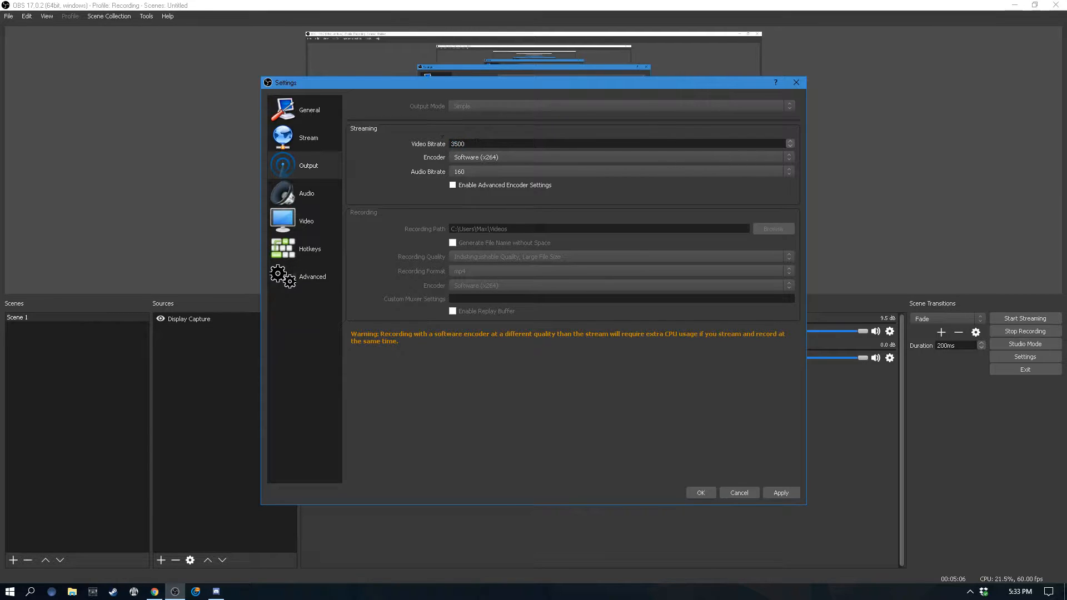
Set the streaming video bitrate to 2000.
{"action": "double_click", "coordinate": [474, 143]}
{"action": "left_click", "coordinate": [473, 145]}
{"action": "type", "text": "2000"}
Examine the streaming encoder choices Software (x264) and Hardware (NVENC), leaving Software (x264) selected.
{"action": "left_click", "coordinate": [485, 162]}
{"action": "left_click", "coordinate": [484, 159]}
{"action": "left_click", "coordinate": [485, 158]}
{"action": "left_click", "coordinate": [485, 157]}
{"action": "left_click", "coordinate": [486, 158]}
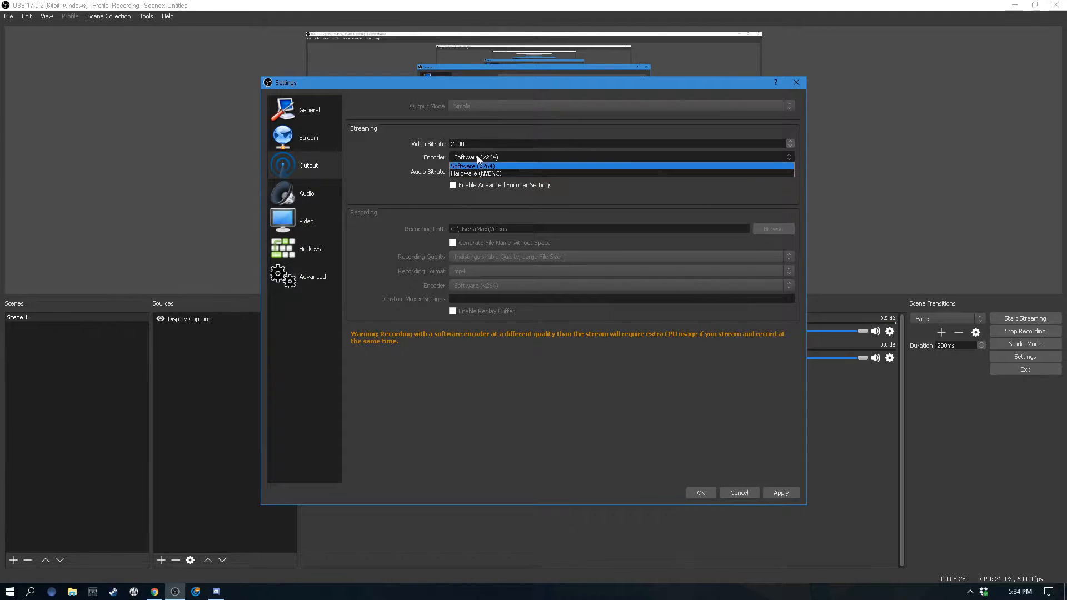
{"action": "left_click", "coordinate": [478, 160]}
{"action": "left_click", "coordinate": [477, 158]}
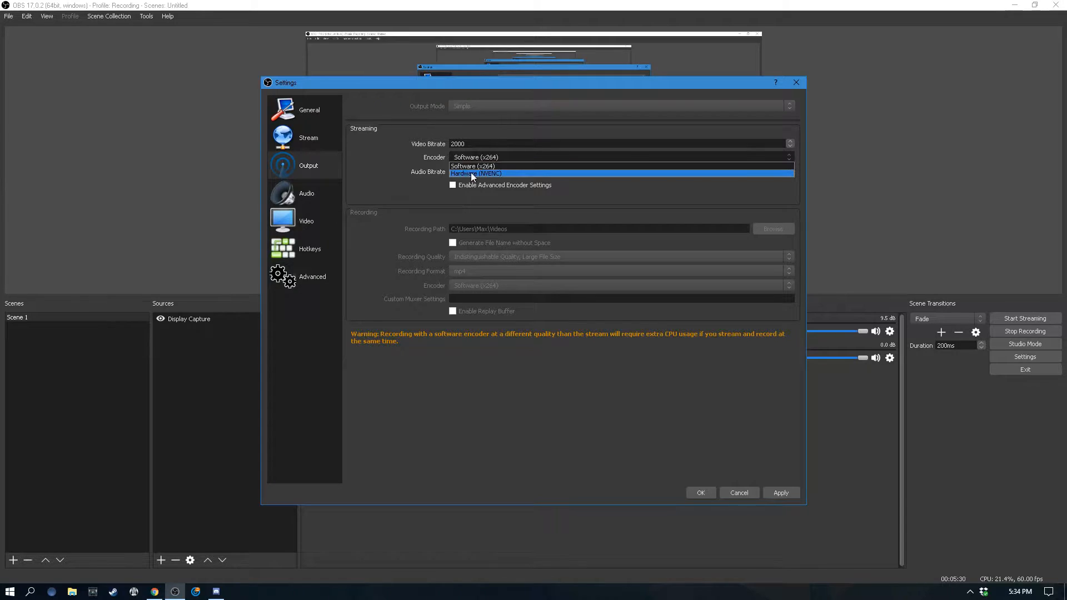
{"action": "left_click", "coordinate": [487, 159]}
{"action": "left_click", "coordinate": [485, 158]}
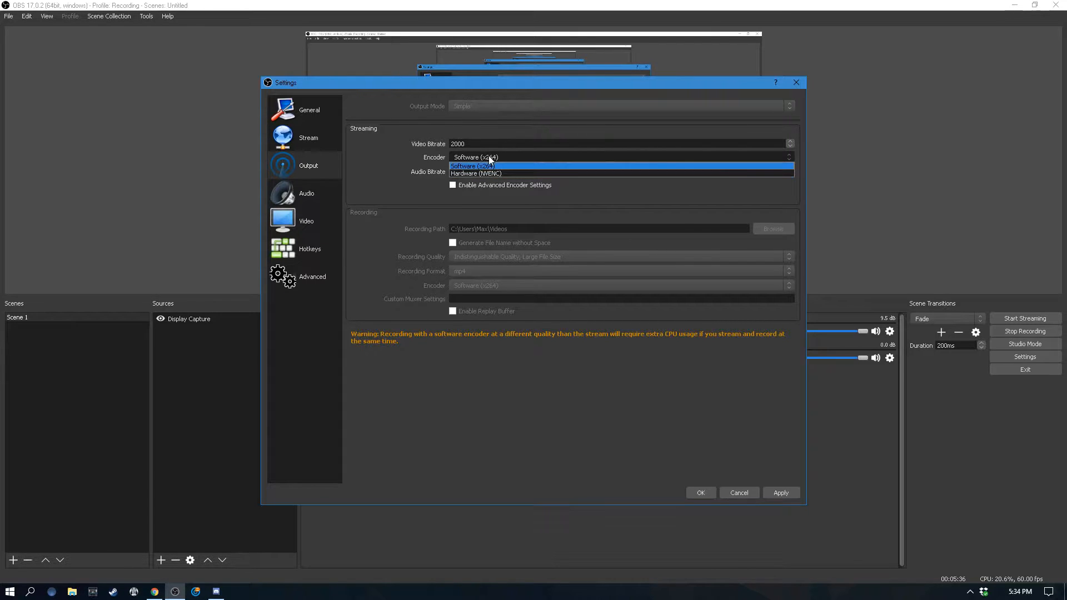
{"action": "left_click", "coordinate": [477, 145]}
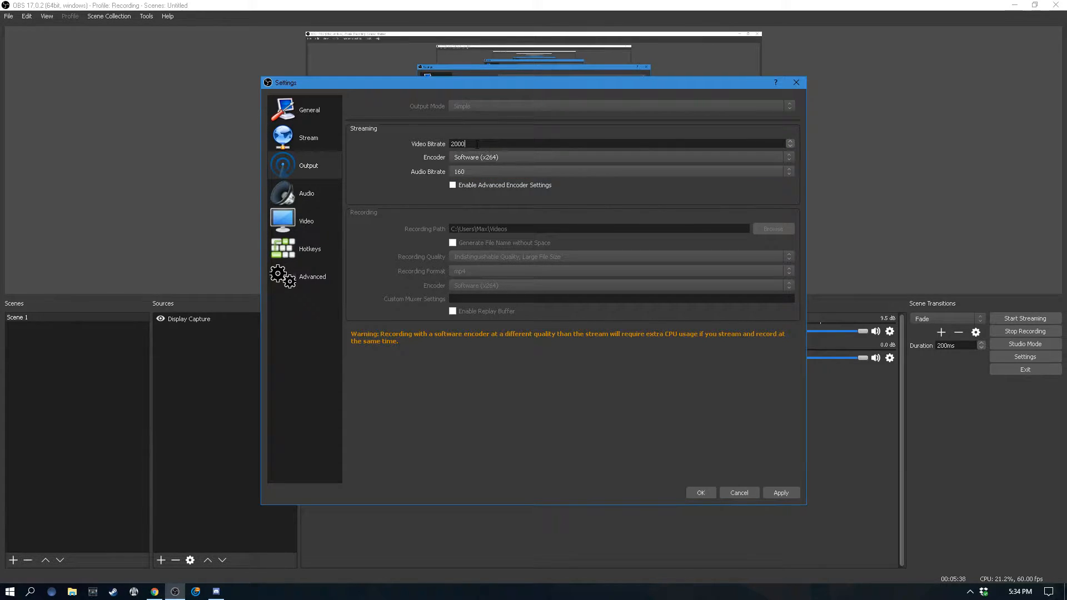
{"action": "double_click", "coordinate": [476, 145]}
{"action": "left_click", "coordinate": [478, 142]}
{"action": "left_click", "coordinate": [502, 169]}
{"action": "left_click", "coordinate": [485, 157]}
{"action": "left_click", "coordinate": [484, 157]}
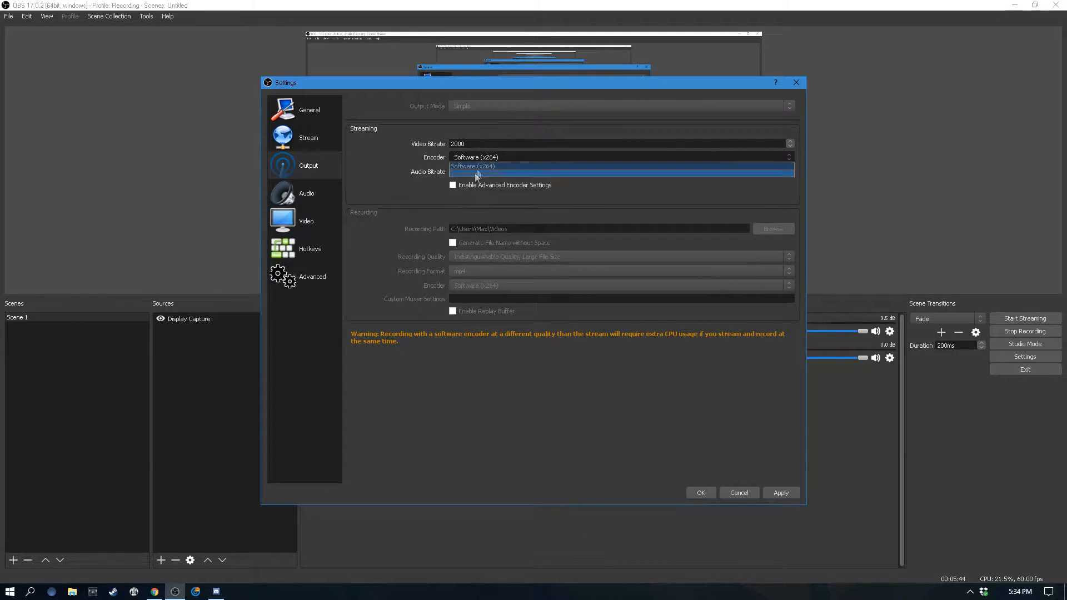
{"action": "left_click", "coordinate": [501, 158]}
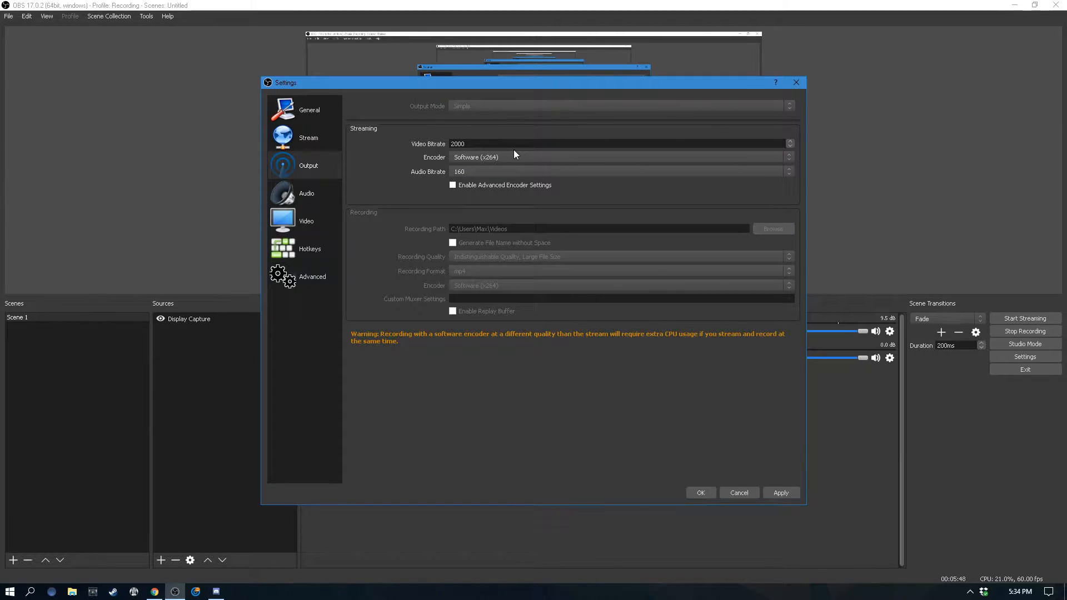
Set the streaming audio bitrate to 128 after looking through the available rates.
{"action": "left_click", "coordinate": [467, 172]}
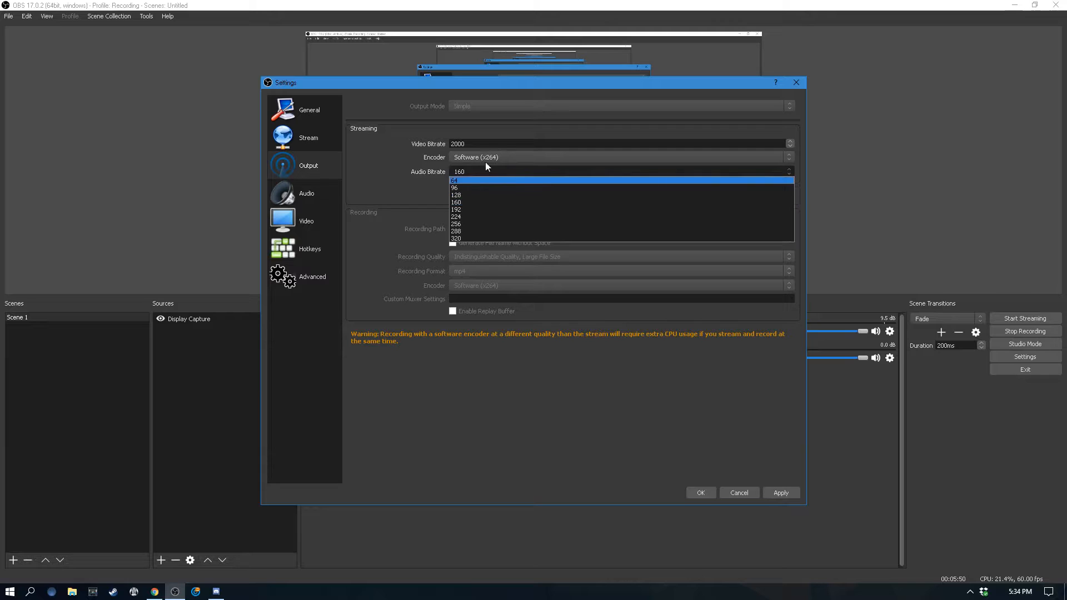
{"action": "left_click", "coordinate": [560, 188]}
{"action": "left_click", "coordinate": [514, 174]}
{"action": "left_click", "coordinate": [511, 191]}
{"action": "left_click", "coordinate": [511, 173]}
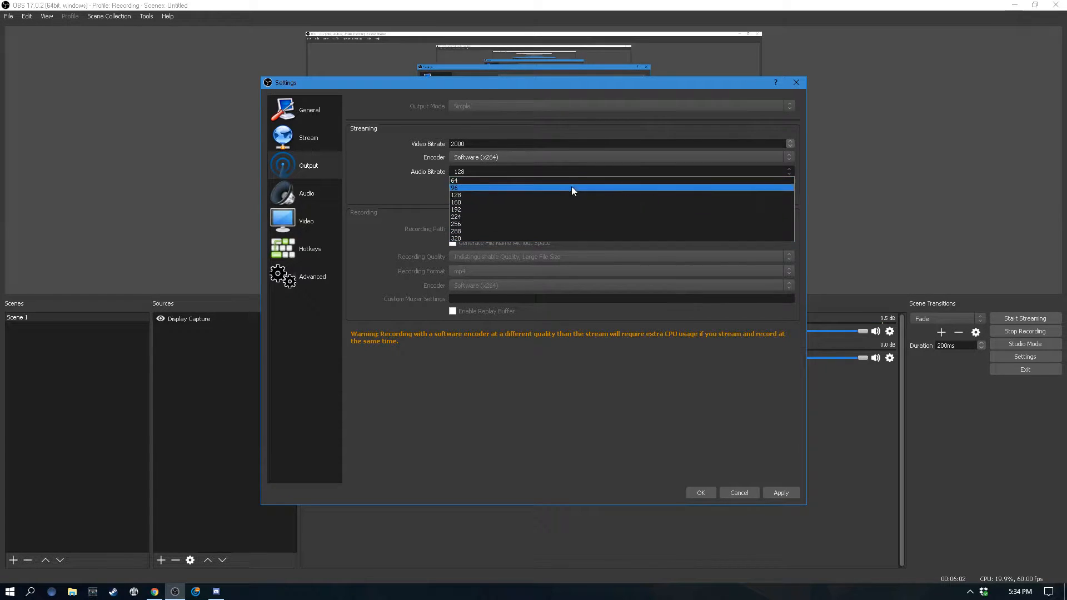
{"action": "left_click", "coordinate": [584, 158]}
{"action": "left_click", "coordinate": [585, 164]}
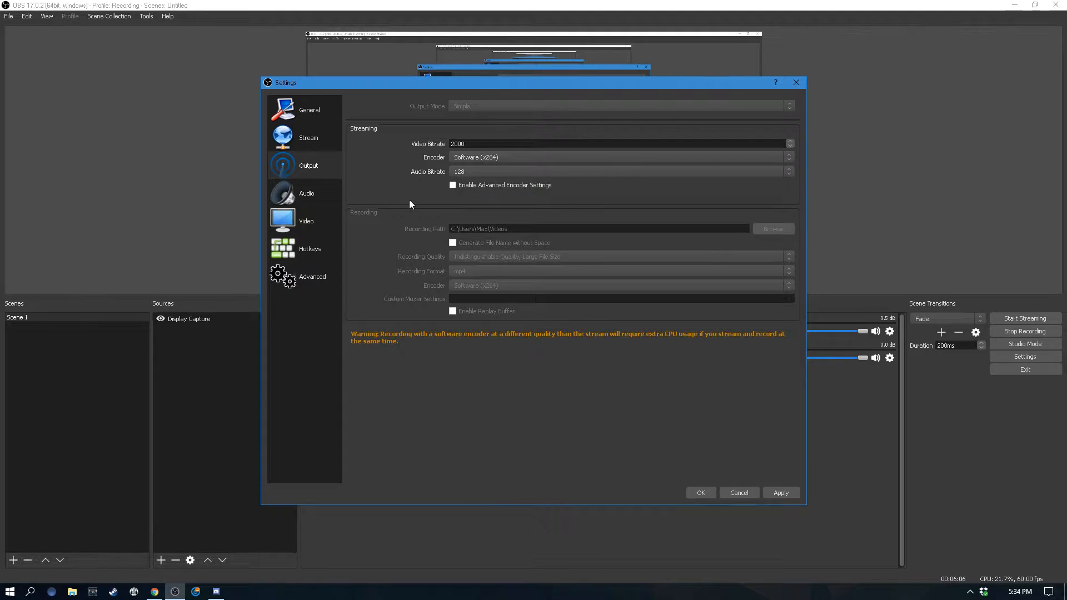
Enable the advanced encoder settings and review the encoder presets, keeping veryfast.
{"action": "left_click", "coordinate": [454, 185]}
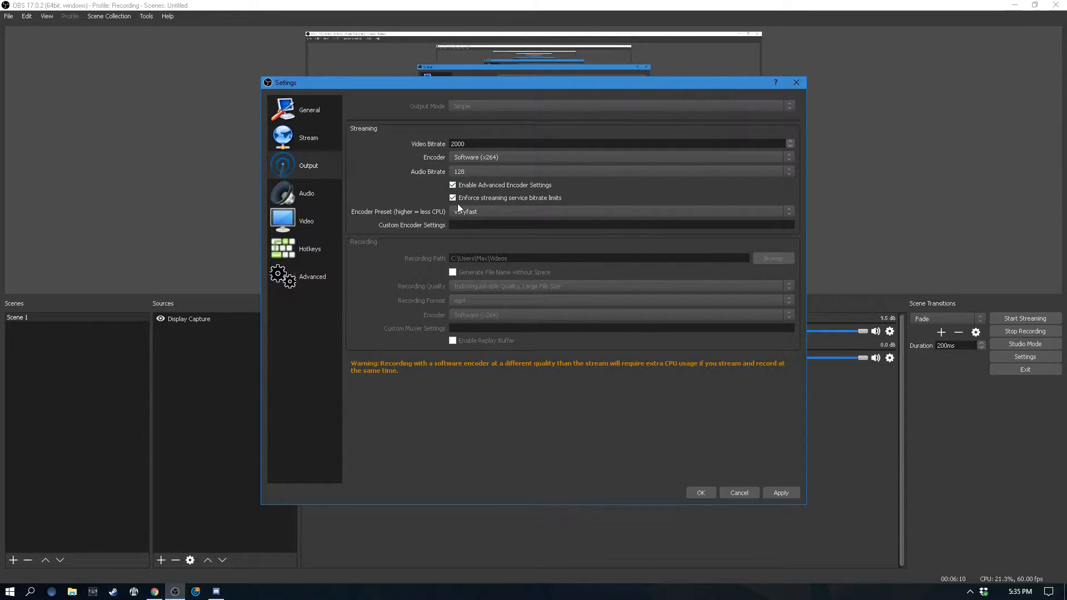
{"action": "left_click", "coordinate": [475, 211]}
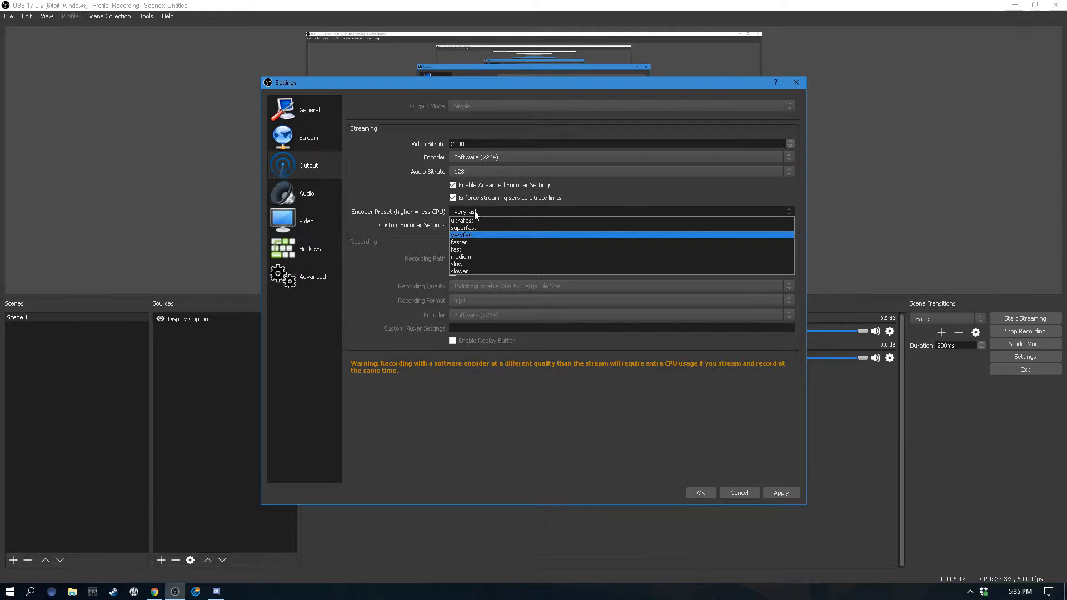
{"action": "left_click", "coordinate": [475, 211]}
{"action": "left_click", "coordinate": [474, 211]}
{"action": "left_click", "coordinate": [475, 212]}
{"action": "left_click", "coordinate": [475, 211]}
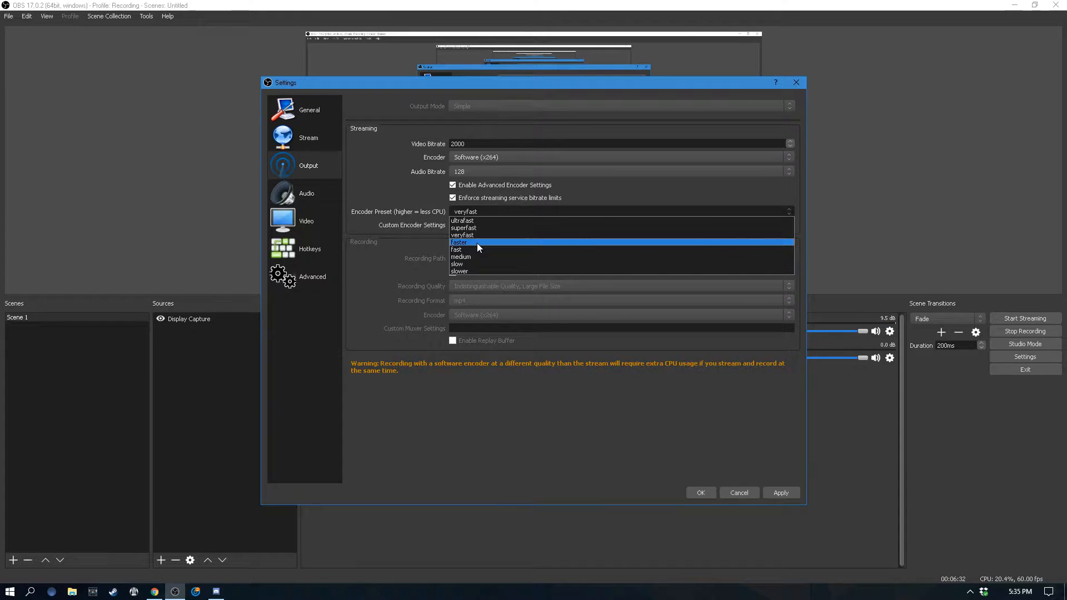
{"action": "left_click", "coordinate": [468, 206]}
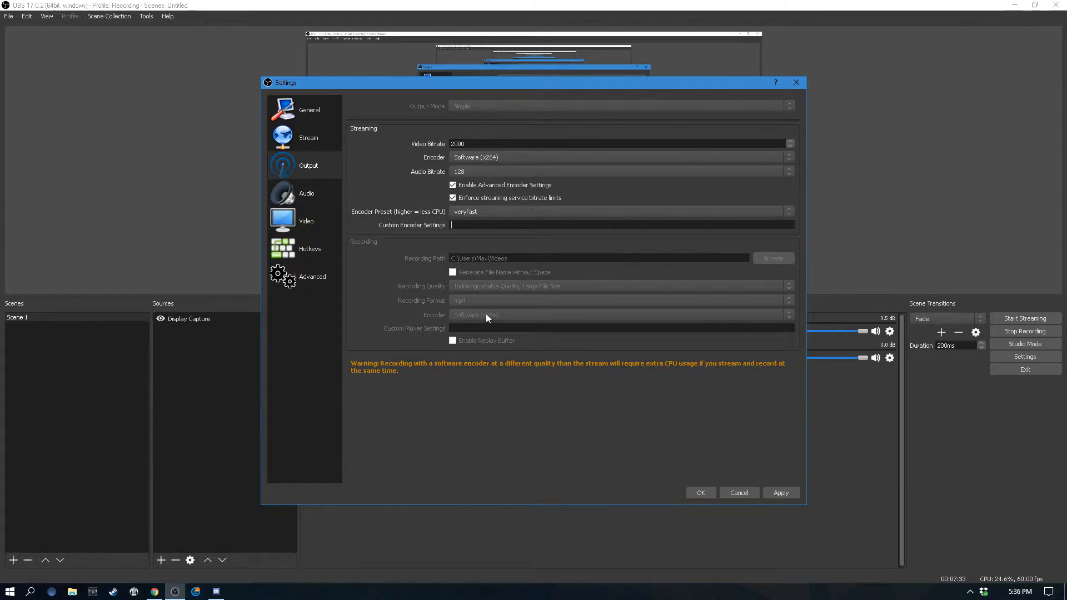
Open the audio settings and choose a 44.1khz sample rate with Stereo channels.
{"action": "left_click", "coordinate": [305, 193]}
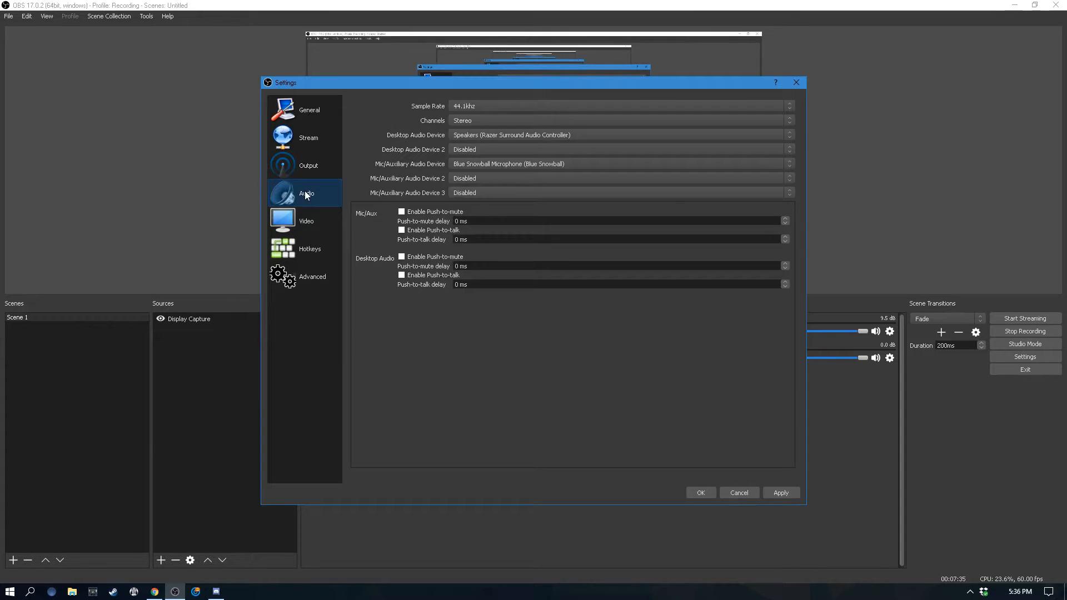
{"action": "left_click", "coordinate": [495, 107]}
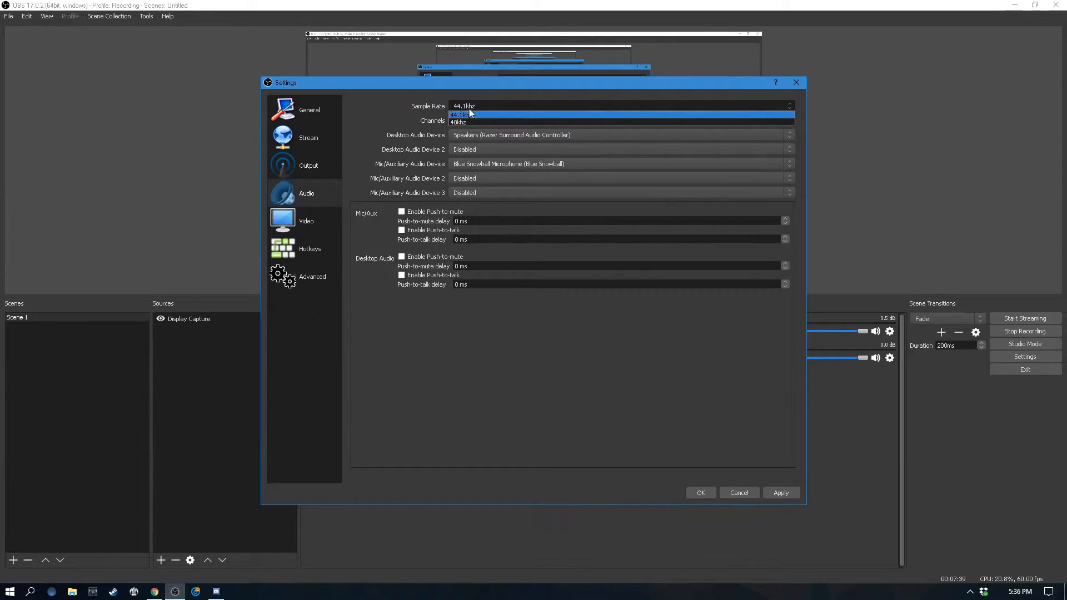
{"action": "left_click", "coordinate": [470, 115]}
{"action": "left_click", "coordinate": [469, 121]}
{"action": "left_click", "coordinate": [470, 120]}
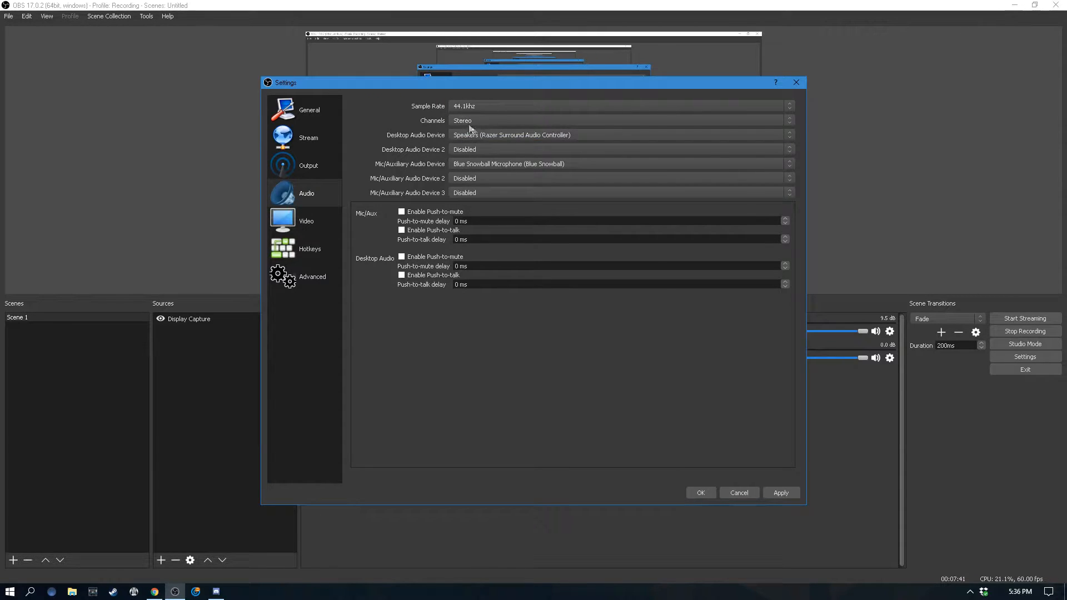
{"action": "left_click", "coordinate": [470, 125]}
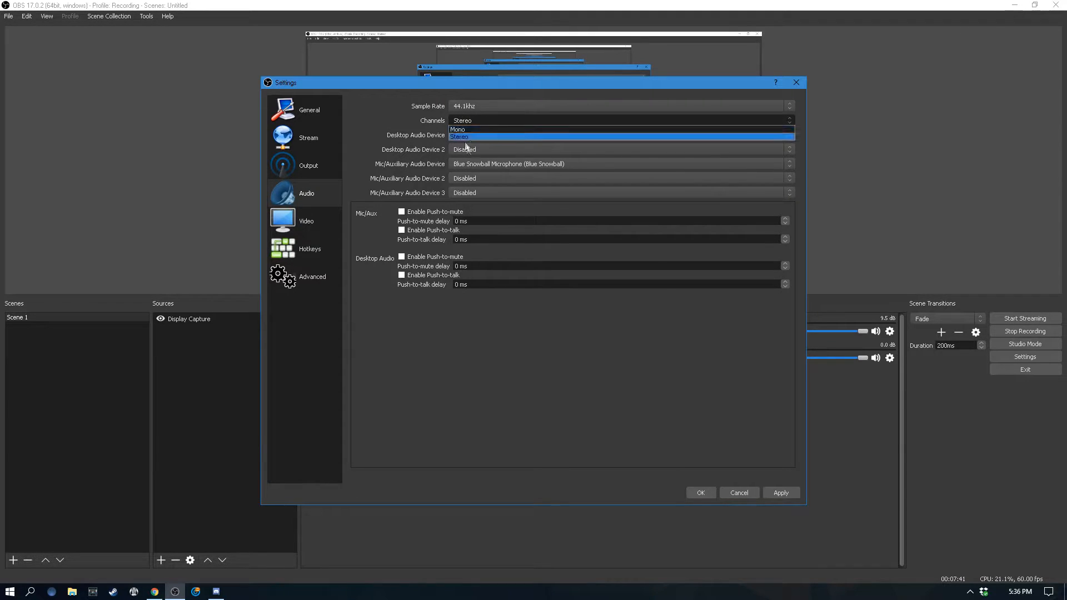
{"action": "left_click", "coordinate": [485, 122]}
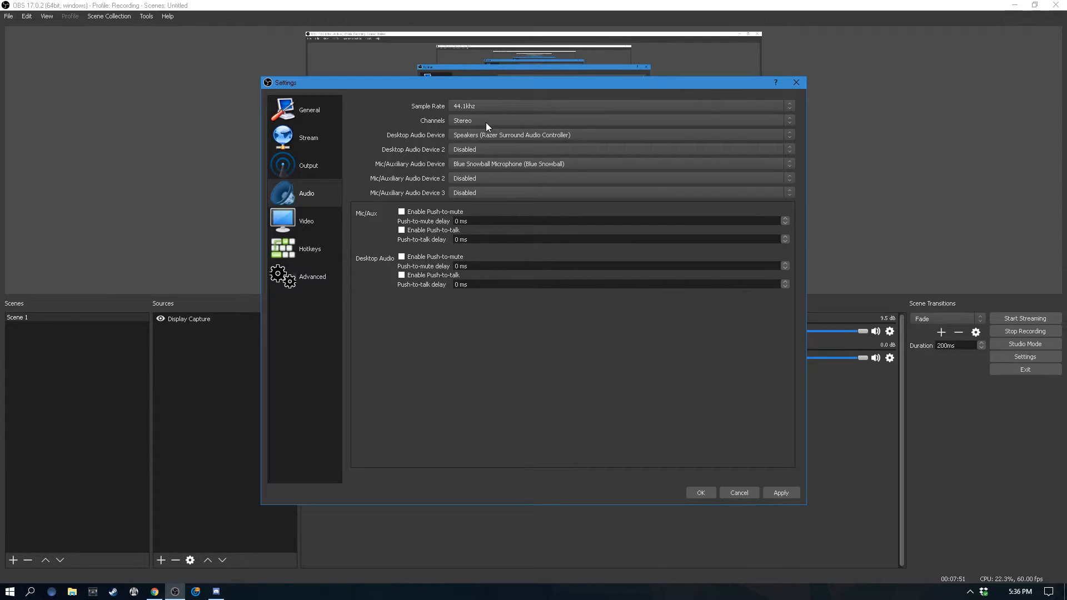
Examine the device choices for the desktop audio device and the mic/auxiliary audio device.
{"action": "left_click", "coordinate": [489, 136]}
{"action": "left_click", "coordinate": [490, 137]}
{"action": "left_click", "coordinate": [490, 138]}
{"action": "left_click", "coordinate": [490, 137]}
{"action": "left_click", "coordinate": [490, 138]}
{"action": "left_click", "coordinate": [473, 136]}
{"action": "left_click", "coordinate": [489, 166]}
{"action": "left_click", "coordinate": [490, 165]}
View the video settings, and look over the hotkey fields for showing, hiding and switching to Scene 1.
{"action": "left_click", "coordinate": [305, 225]}
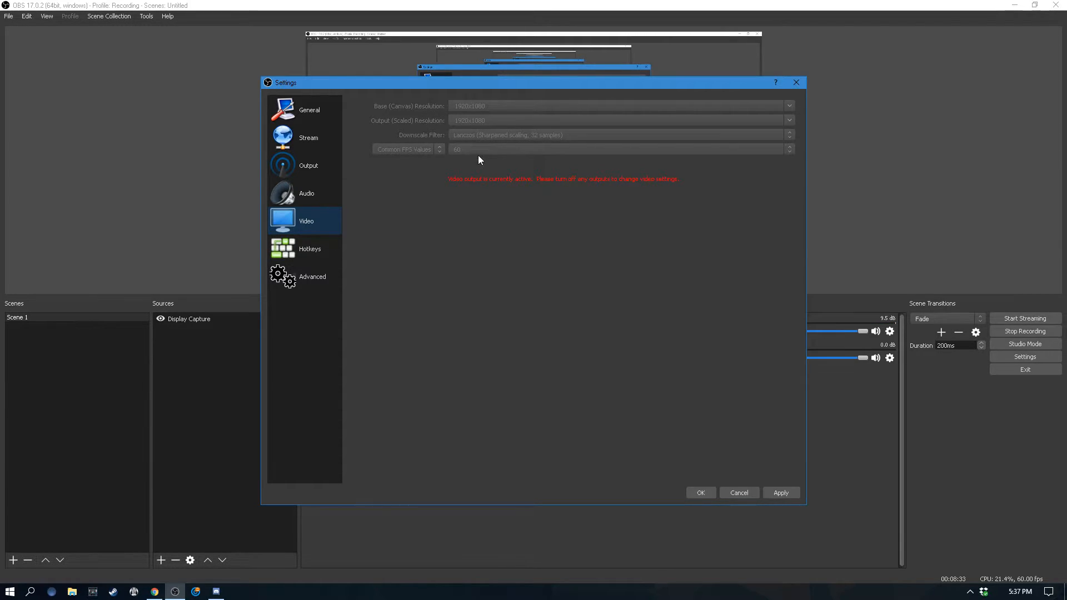
{"action": "left_click", "coordinate": [315, 248]}
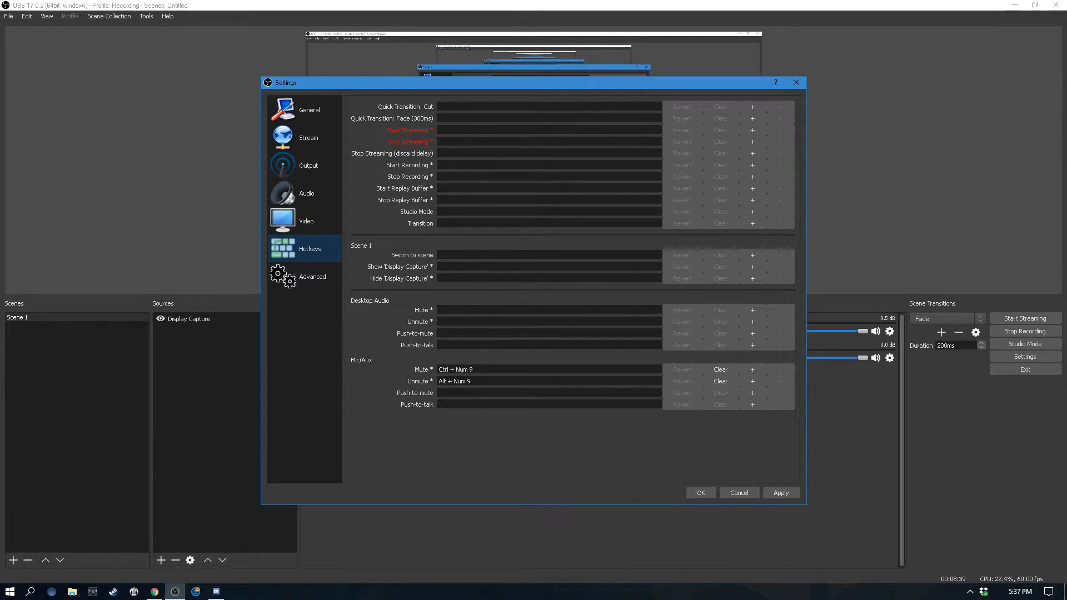
{"action": "left_click", "coordinate": [512, 267]}
{"action": "left_click", "coordinate": [507, 278]}
{"action": "left_click", "coordinate": [496, 254]}
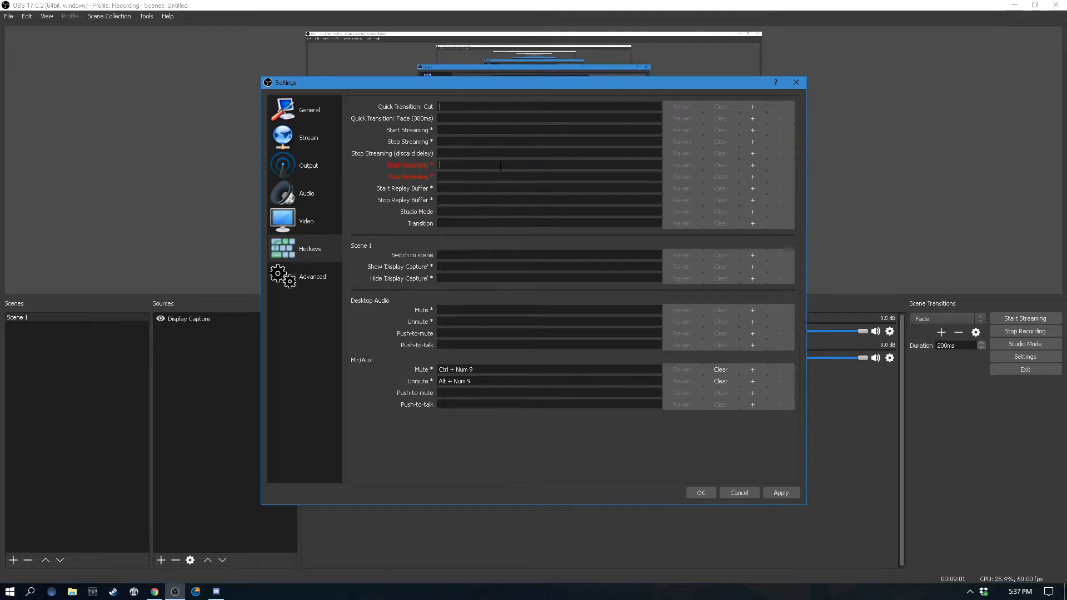
Check the process priority in the advanced settings, apply all settings changes and close the settings.
{"action": "left_click", "coordinate": [296, 281]}
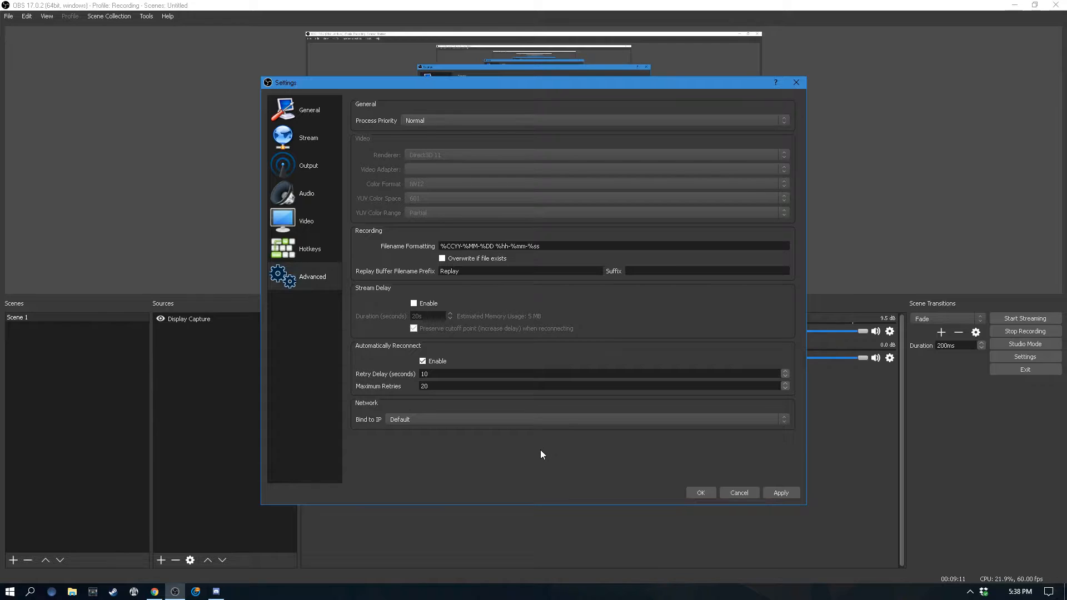
{"action": "left_click", "coordinate": [458, 122]}
{"action": "left_click", "coordinate": [458, 125]}
{"action": "left_click", "coordinate": [775, 493]}
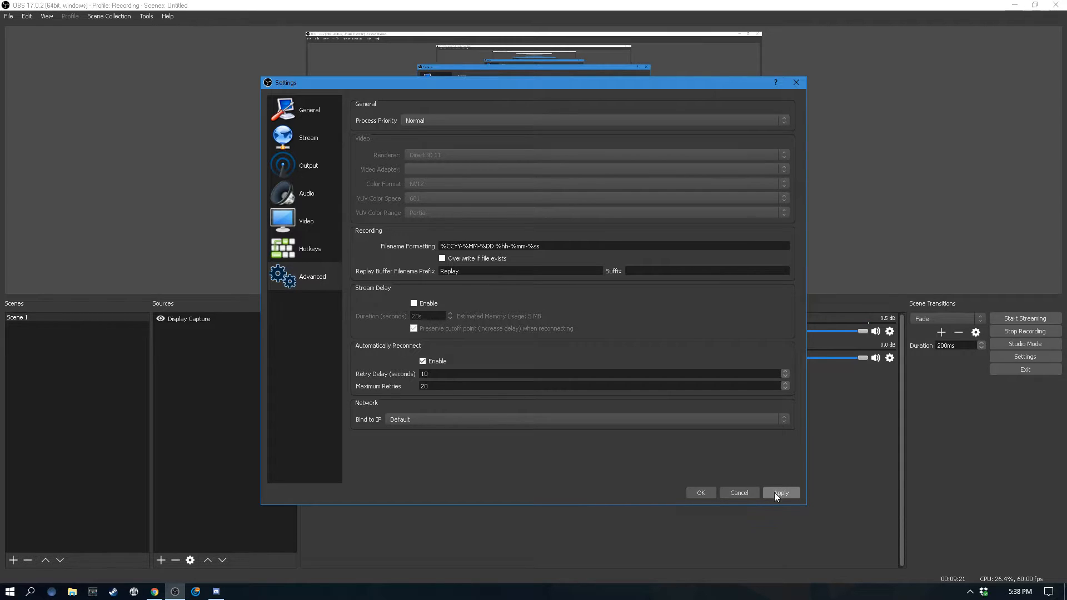
{"action": "left_click", "coordinate": [738, 493]}
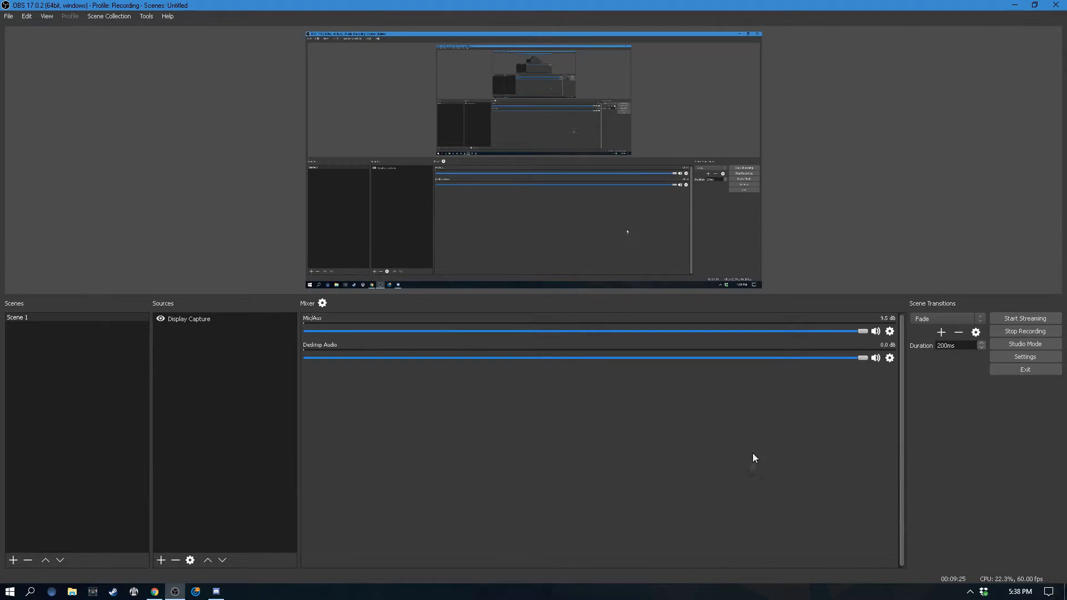
Add a new scene named Test and return to Scene 1.
{"action": "double_click", "coordinate": [834, 5]}
{"action": "double_click", "coordinate": [523, 55]}
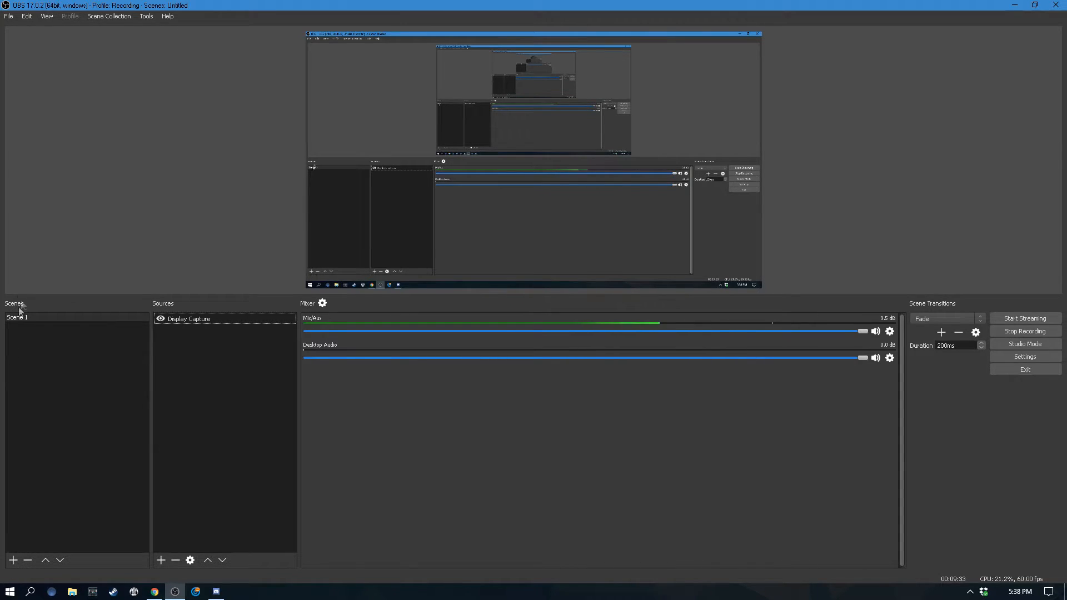
{"action": "left_click", "coordinate": [14, 560]}
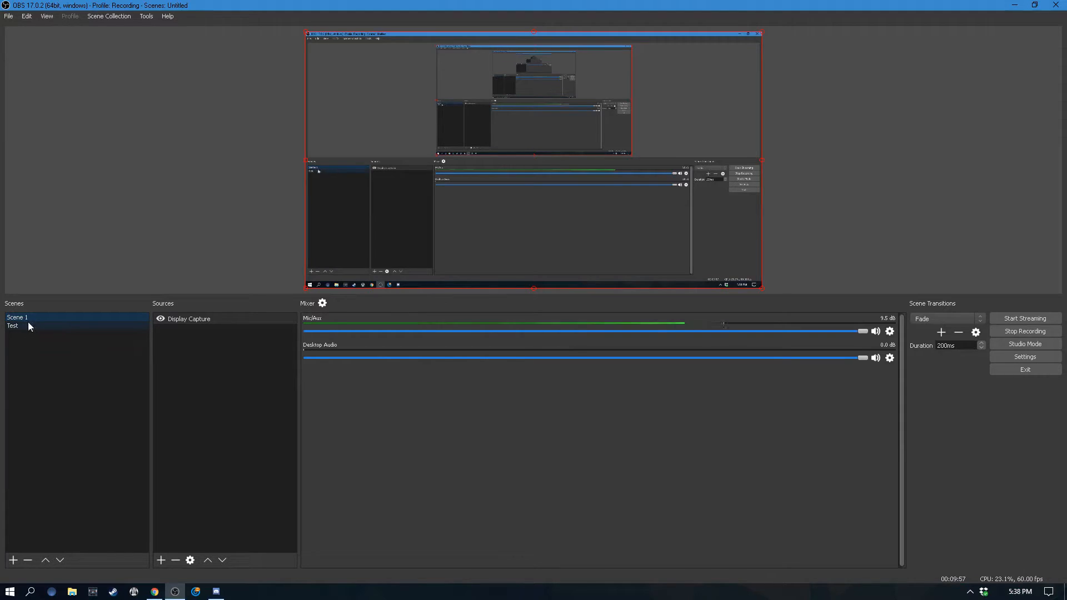
Add a Game Capture source to Scene 1 under its default name.
{"action": "left_click", "coordinate": [160, 560]}
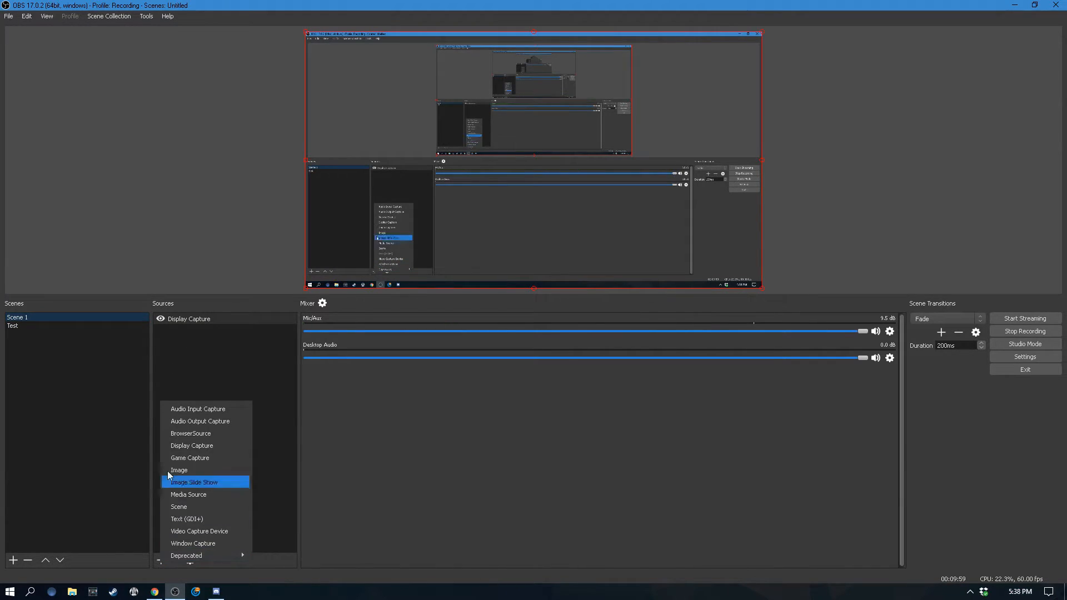
{"action": "left_click", "coordinate": [193, 457]}
{"action": "left_click", "coordinate": [564, 374]}
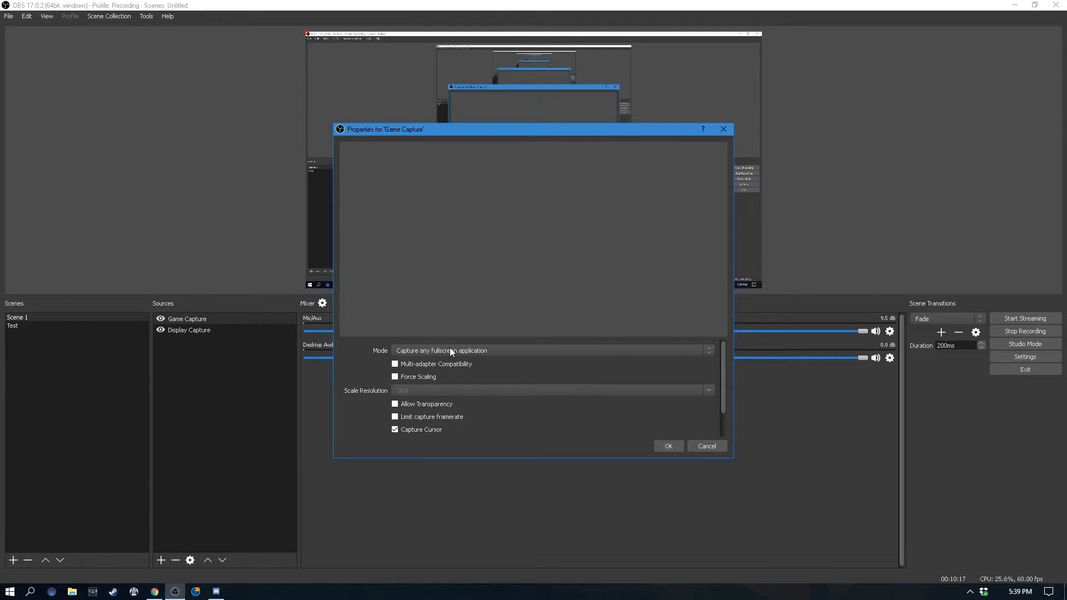
Review the Game Capture properties, keep the mode at Capture any fullscreen application, and accept them.
{"action": "left_click", "coordinate": [450, 350]}
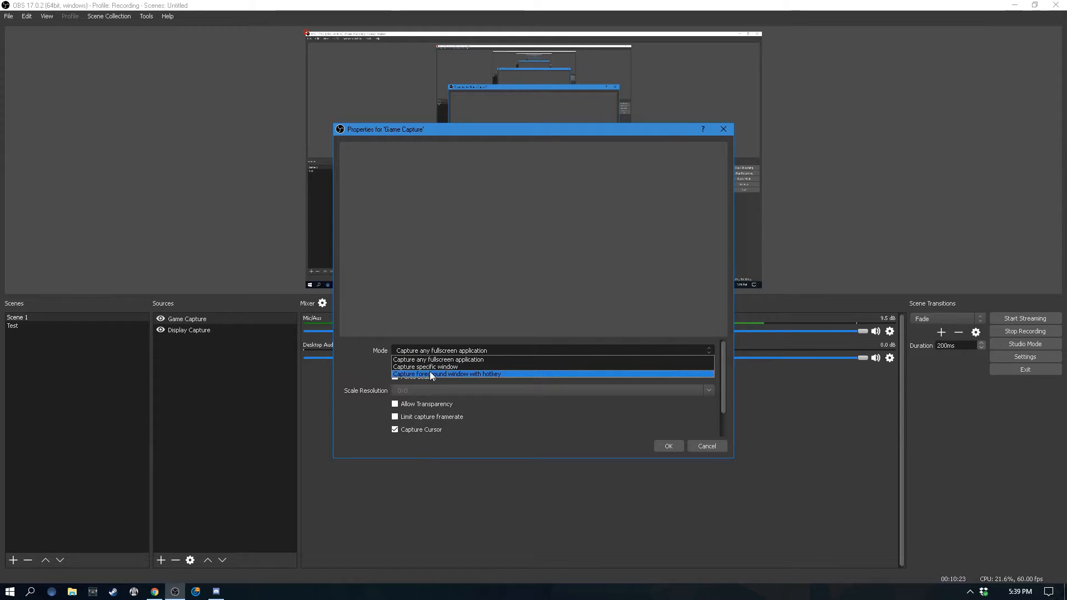
{"action": "left_click", "coordinate": [436, 351]}
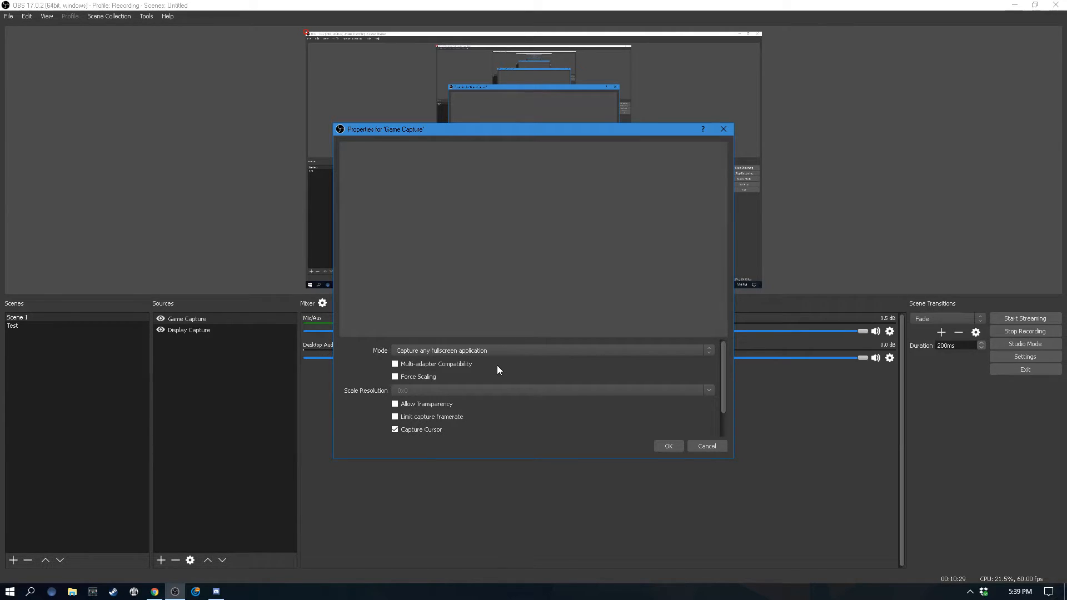
{"action": "scroll", "coordinate": [449, 379], "scroll_direction": "down", "scroll_amount": 1}
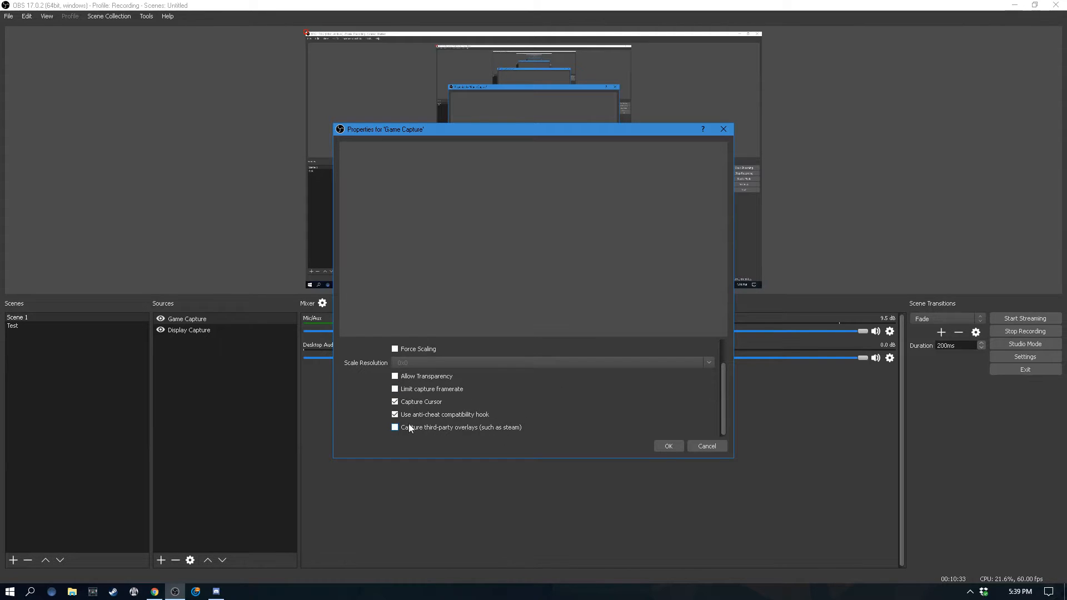
{"action": "scroll", "coordinate": [448, 396], "scroll_direction": "up", "scroll_amount": 1}
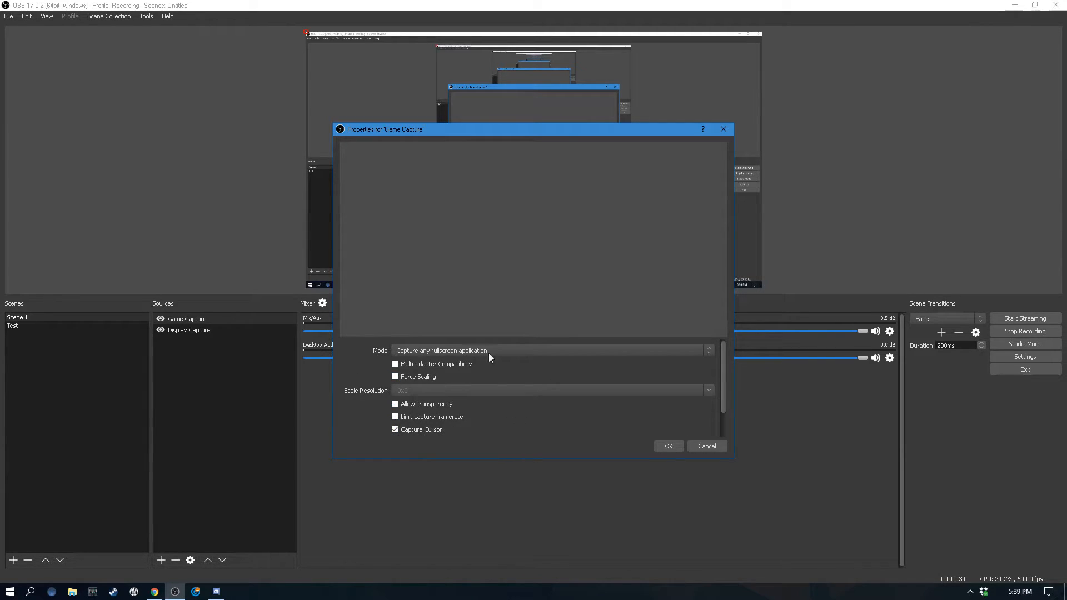
{"action": "left_click", "coordinate": [675, 449]}
Select the Game Capture source in Scene 1.
{"action": "left_click", "coordinate": [196, 319]}
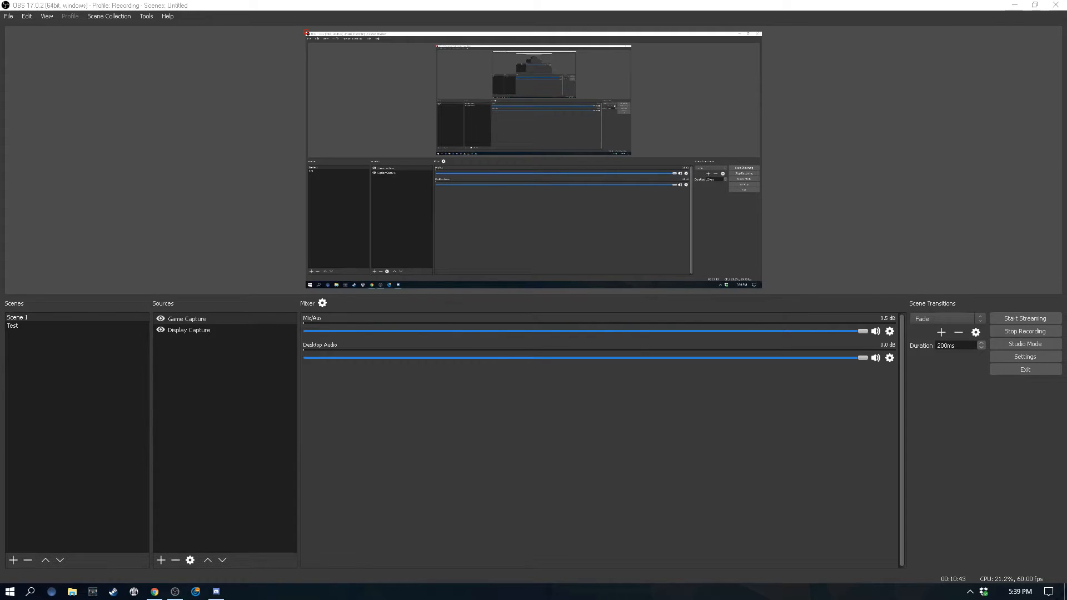
{"action": "left_click", "coordinate": [924, 180]}
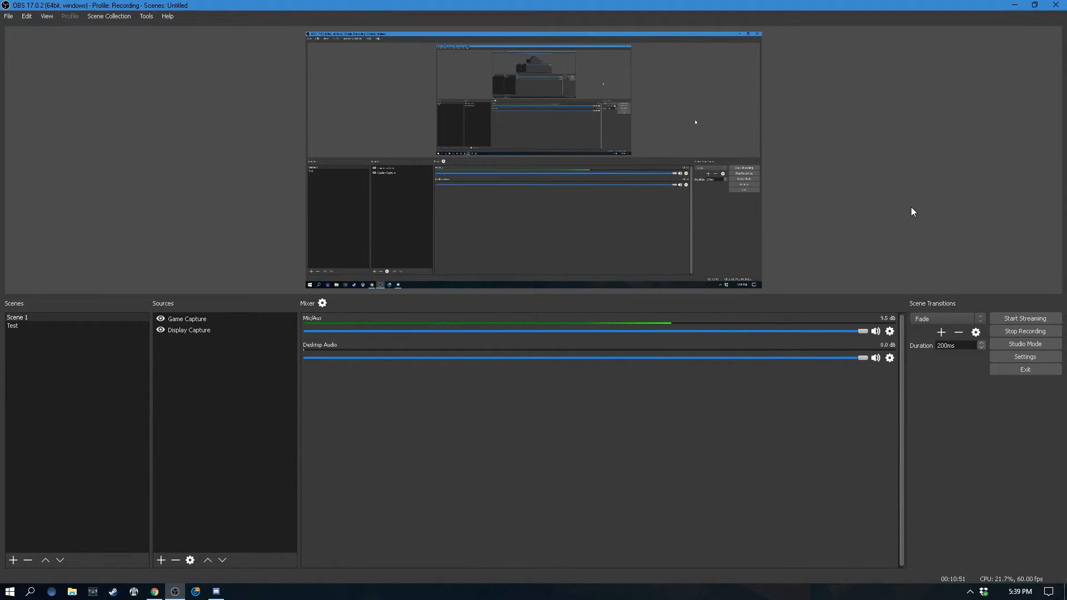
{"action": "left_click", "coordinate": [201, 318]}
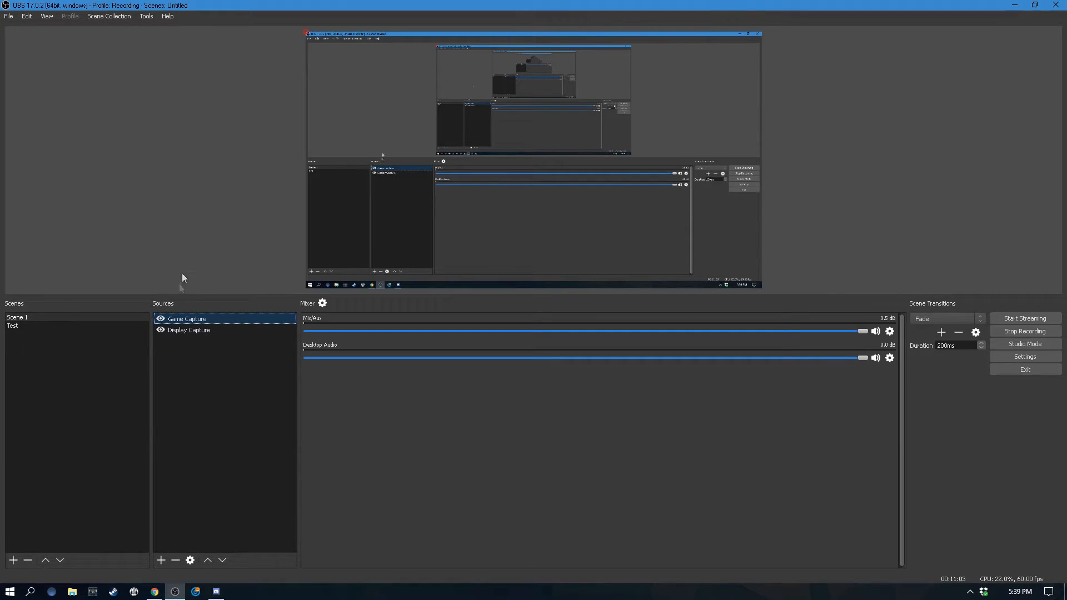
Add a Video Capture Device source to Scene 1 under its default name with Make source visible turned off.
{"action": "left_click", "coordinate": [202, 216]}
{"action": "left_click", "coordinate": [163, 559]}
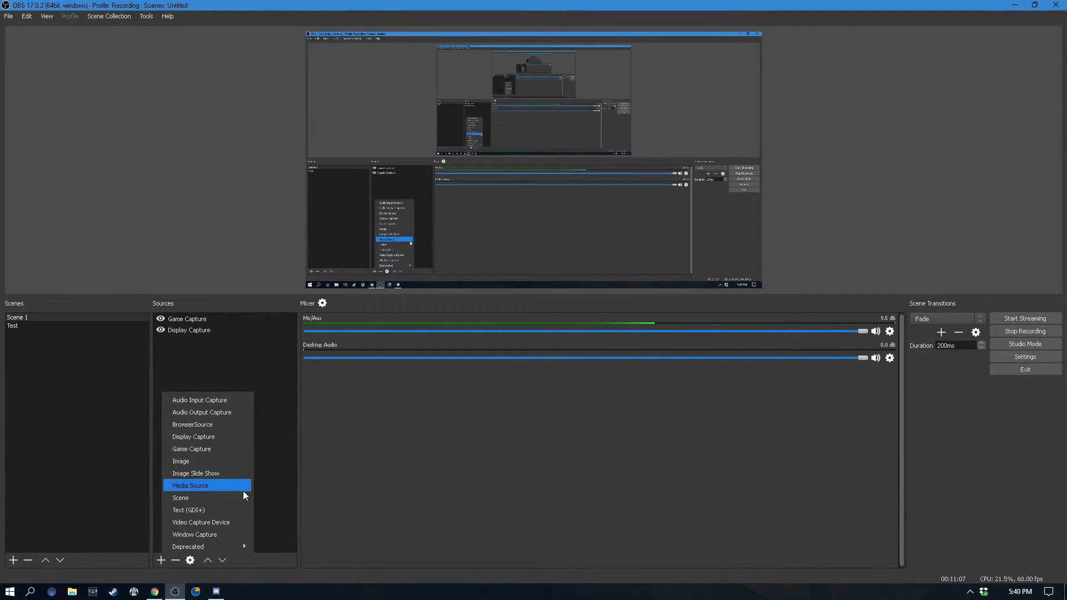
{"action": "left_click", "coordinate": [221, 522]}
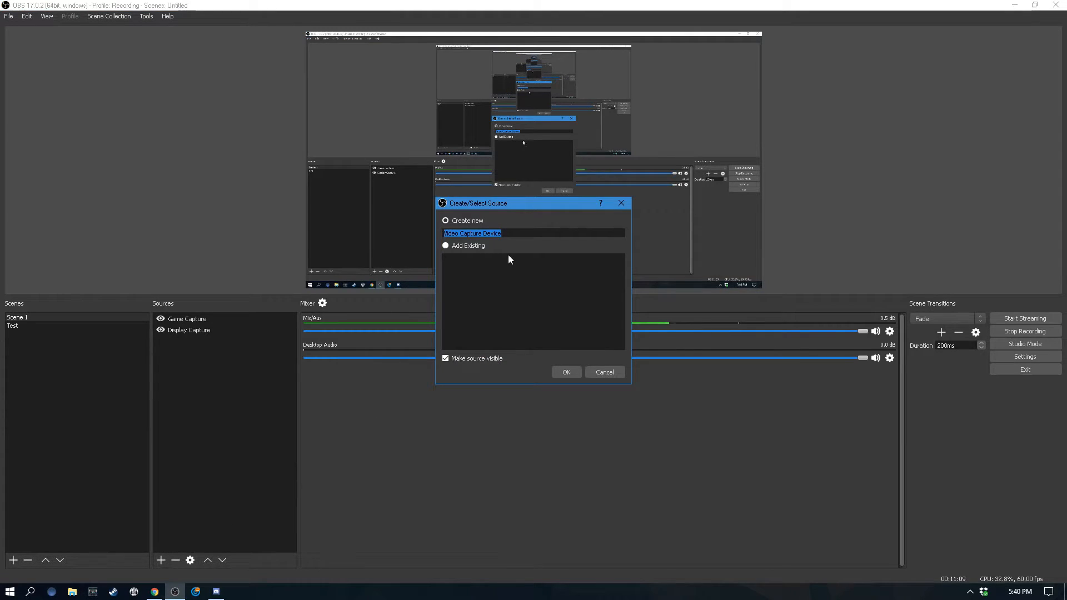
{"action": "left_click", "coordinate": [445, 359]}
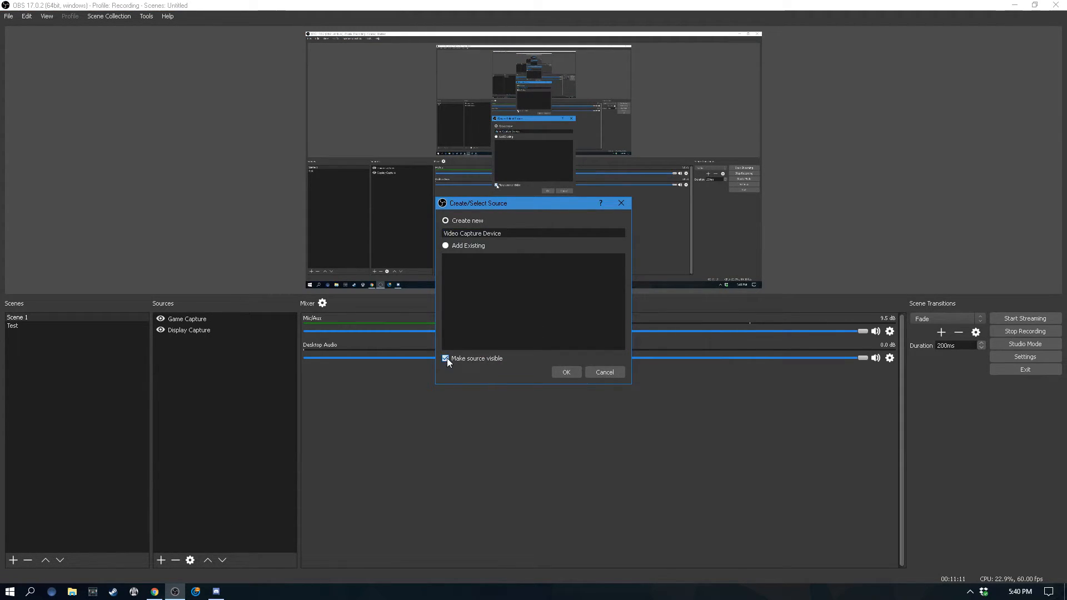
{"action": "left_click", "coordinate": [556, 375]}
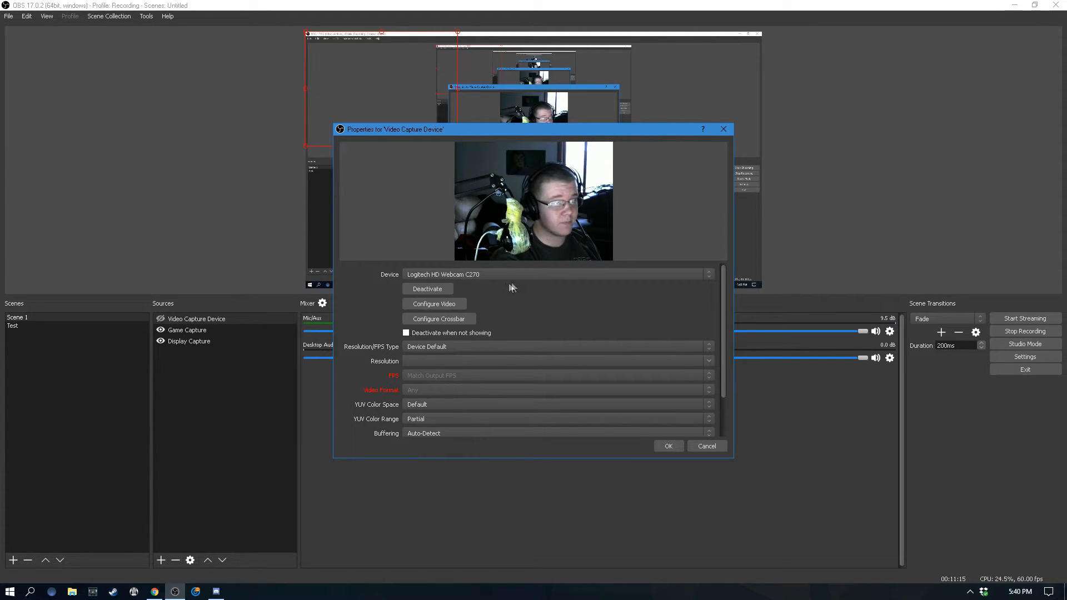
Set the Logitech HD Webcam C270 to Custom resolution/FPS type at 432x240 and accept its properties.
{"action": "left_click", "coordinate": [478, 273]}
{"action": "left_click", "coordinate": [479, 273]}
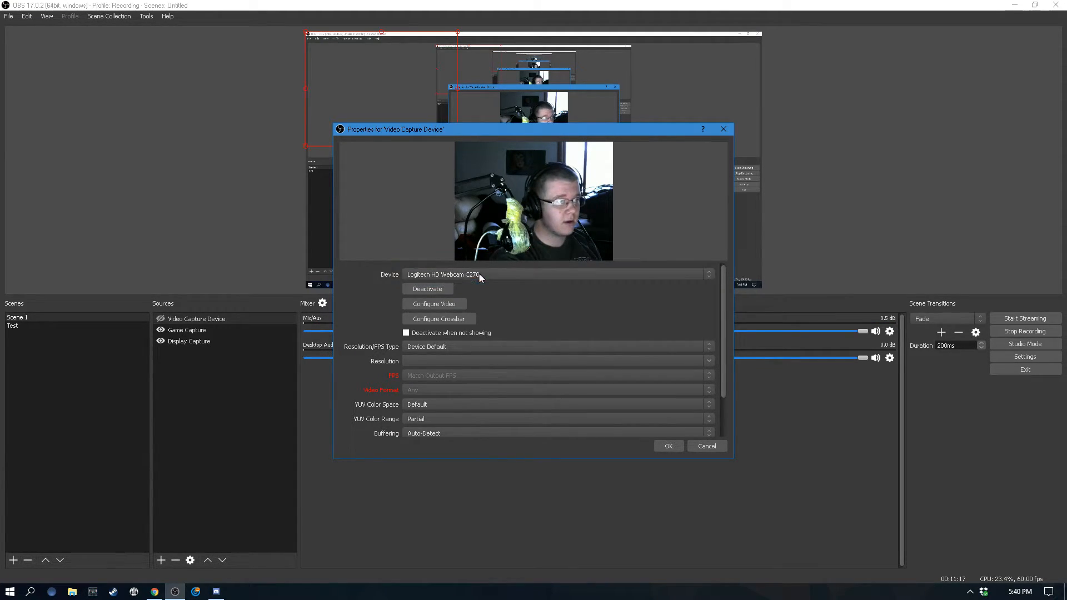
{"action": "scroll", "coordinate": [482, 331], "scroll_direction": "down", "scroll_amount": 3}
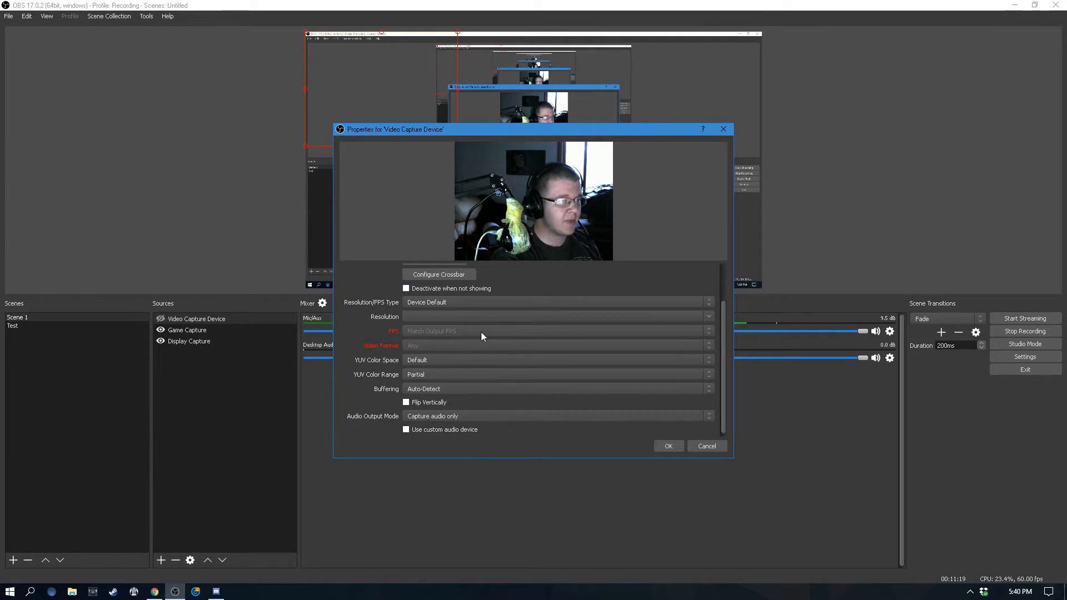
{"action": "left_click", "coordinate": [426, 300]}
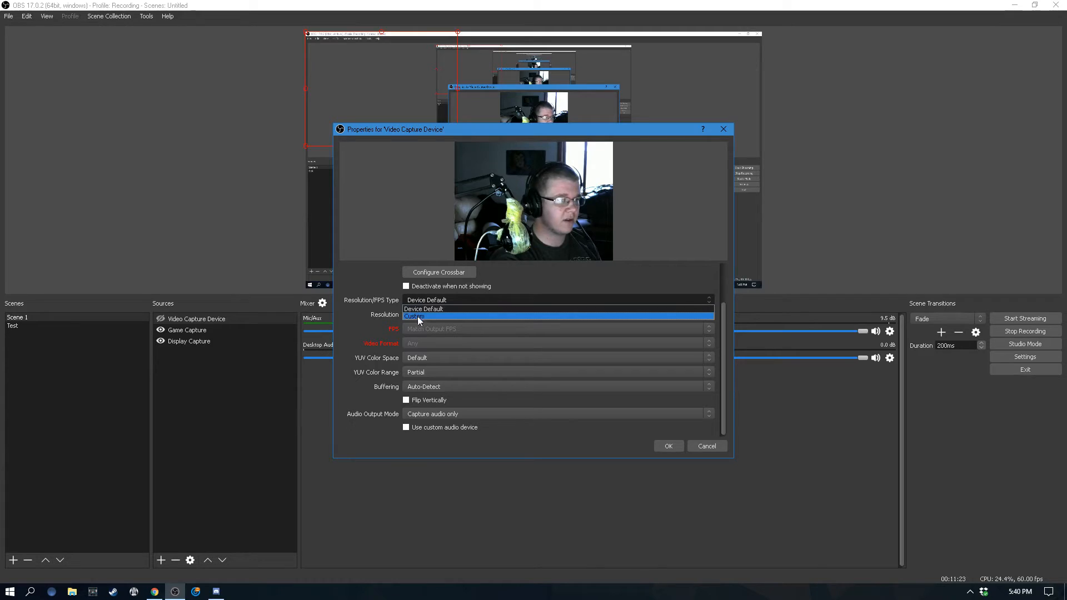
{"action": "left_click", "coordinate": [418, 315]}
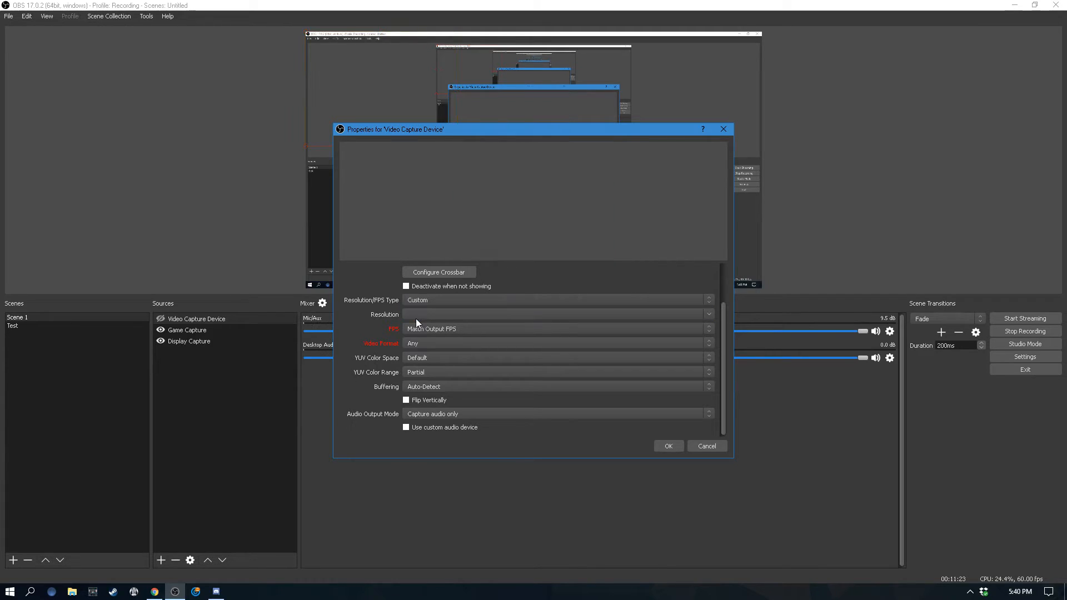
{"action": "left_click", "coordinate": [709, 315]}
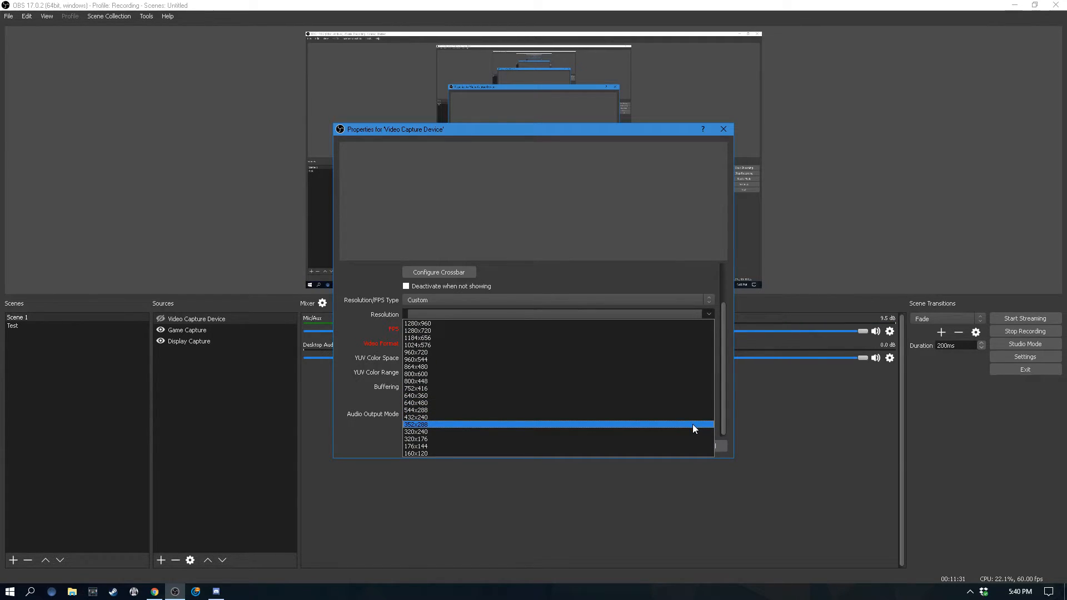
{"action": "left_click", "coordinate": [623, 417]}
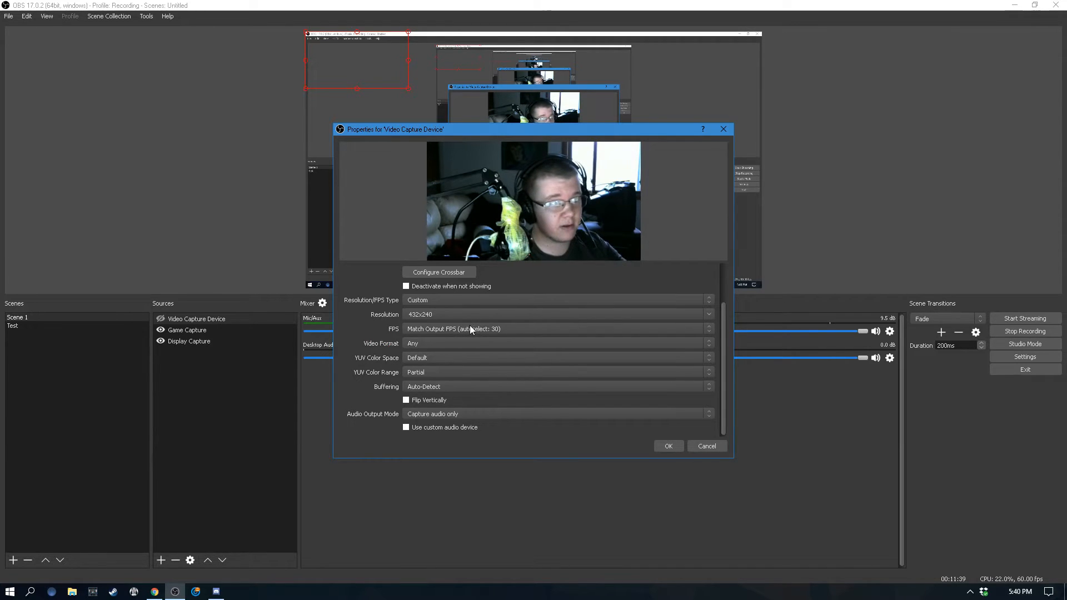
{"action": "left_click", "coordinate": [659, 448]}
Move the webcam into the lower-left corner of the canvas and make the Video Capture Device source visible.
{"action": "left_click_drag", "start_coordinate": [365, 73], "coordinate": [369, 268]}
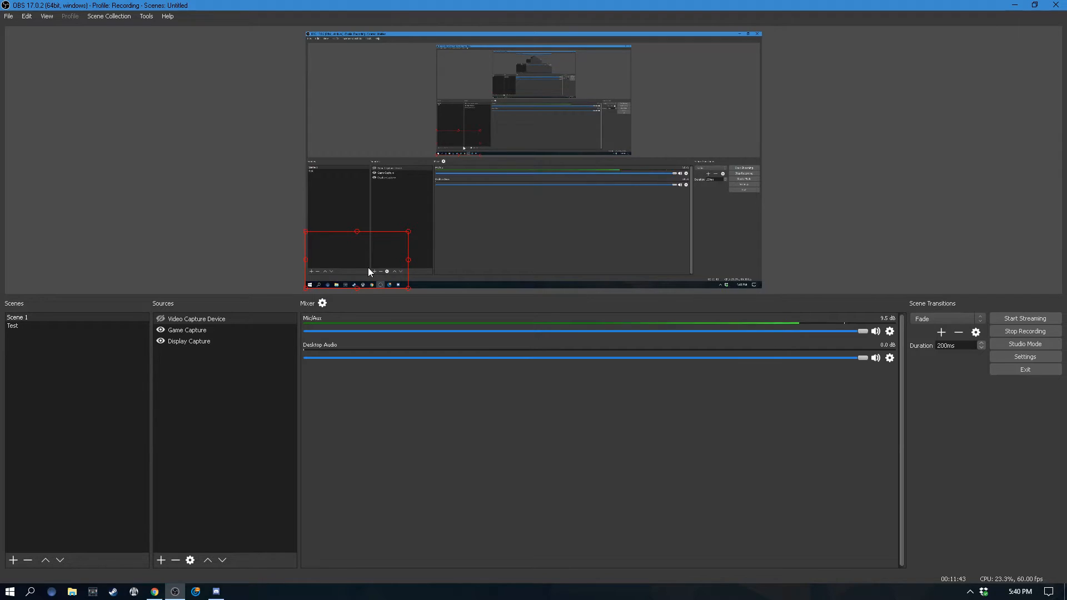
{"action": "left_click", "coordinate": [395, 252]}
{"action": "left_click", "coordinate": [205, 319]}
{"action": "left_click", "coordinate": [160, 318]}
{"action": "mouse_move", "coordinate": [375, 275]}
{"action": "left_mouse_down"}
{"action": "mouse_move", "coordinate": [431, 262]}
{"action": "mouse_move", "coordinate": [374, 286]}
{"action": "left_mouse_up"}
{"action": "left_click_drag", "start_coordinate": [382, 272], "coordinate": [379, 272]}
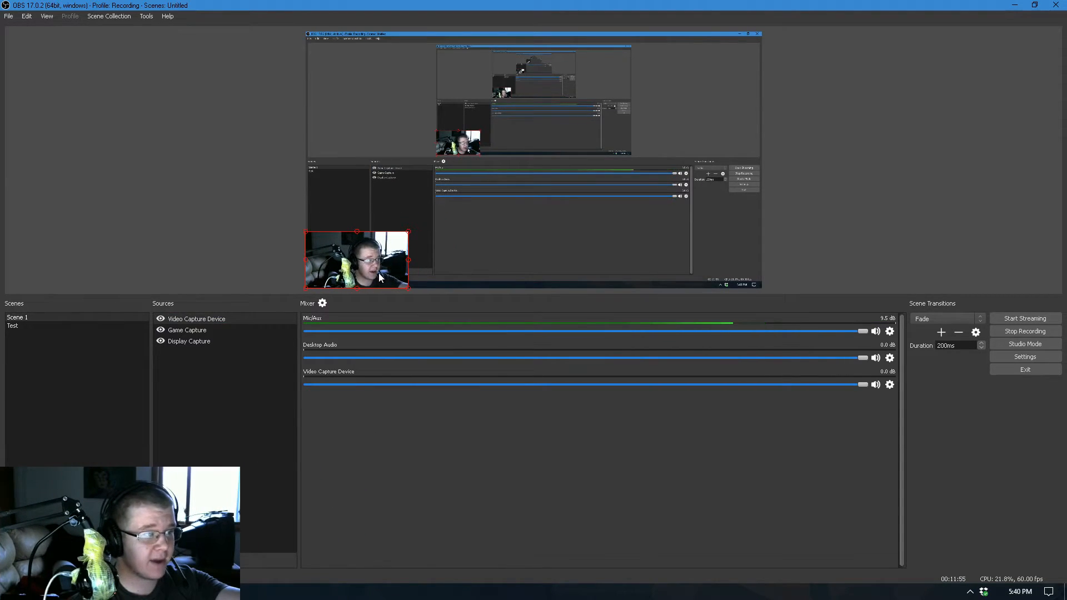
Go through the scene's sources and view the Display Capture properties, then close them.
{"action": "left_click", "coordinate": [203, 320]}
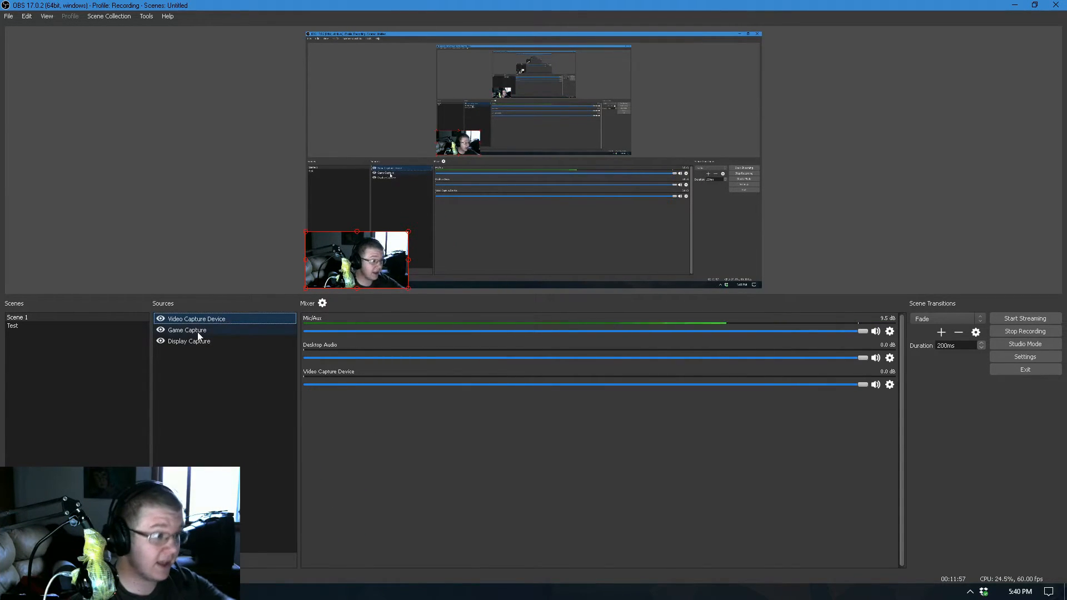
{"action": "left_click", "coordinate": [194, 334]}
{"action": "left_click", "coordinate": [189, 337]}
{"action": "left_click", "coordinate": [190, 323]}
{"action": "left_click", "coordinate": [188, 339]}
{"action": "double_click", "coordinate": [189, 342]}
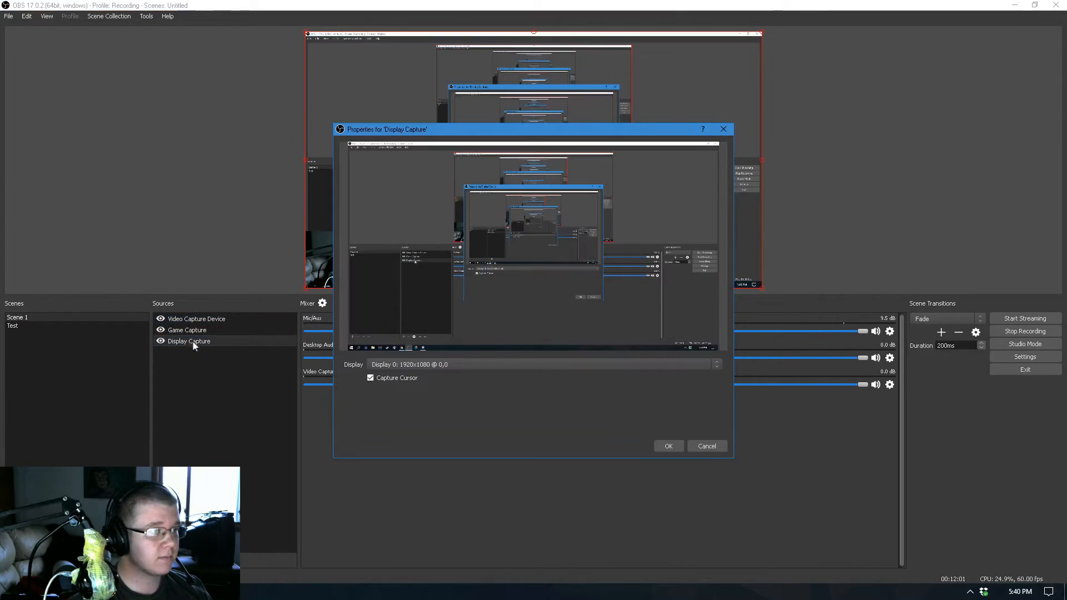
{"action": "left_click", "coordinate": [691, 447]}
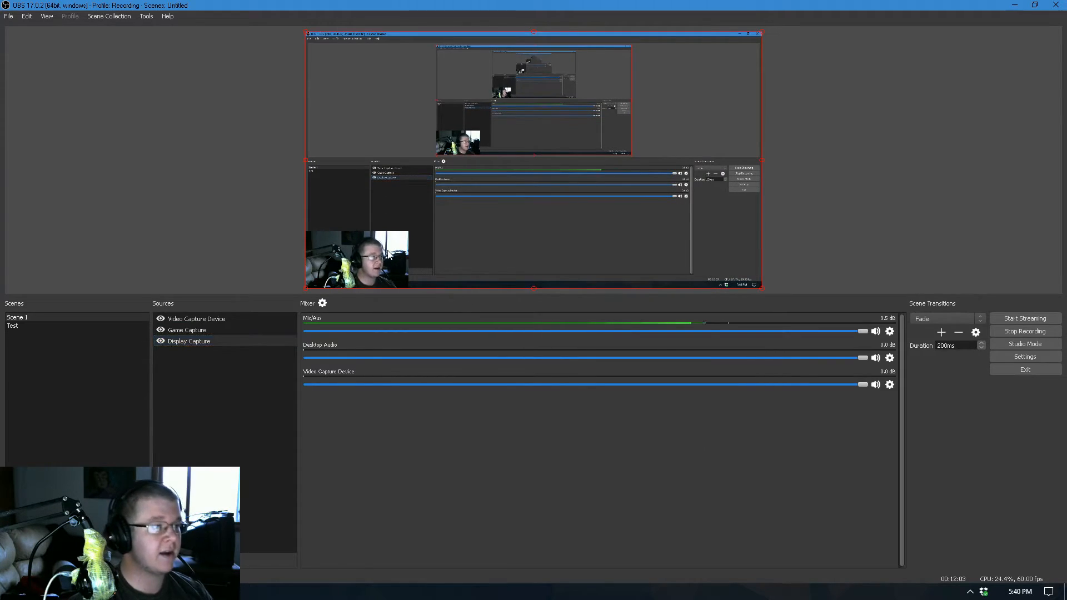
Crop the left side of the webcam image and move it back into the canvas's lower-left corner.
{"action": "left_click", "coordinate": [366, 264]}
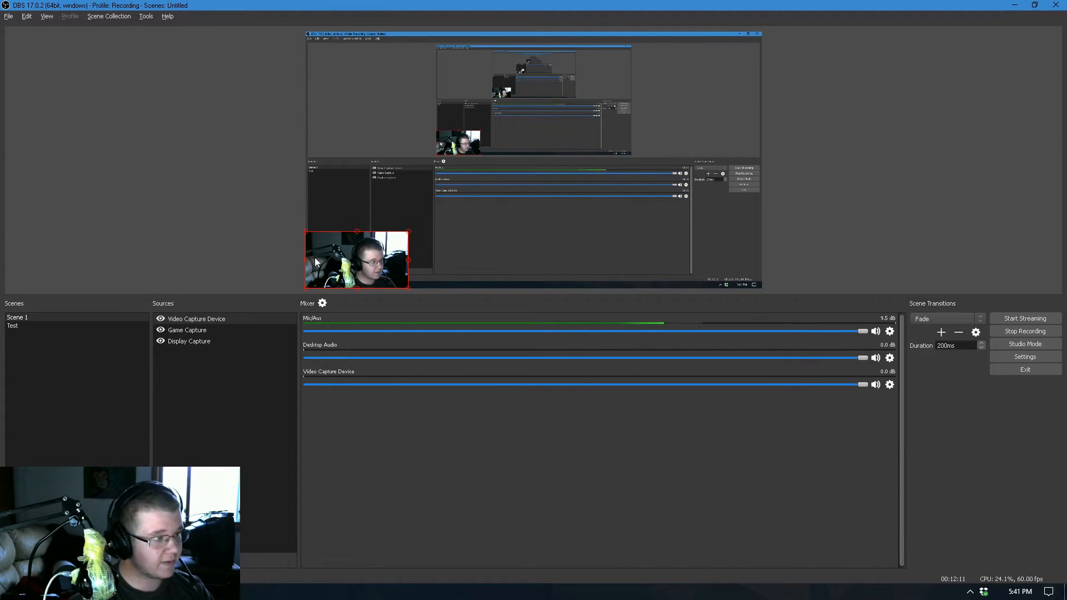
{"action": "left_click_drag", "start_coordinate": [305, 258], "coordinate": [345, 265]}
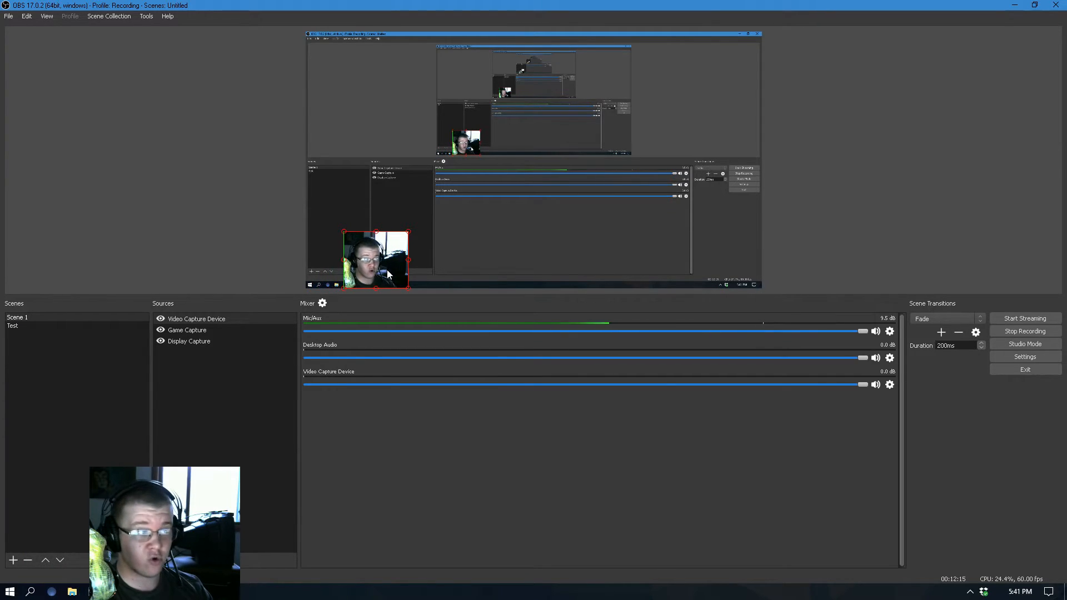
{"action": "left_click_drag", "start_coordinate": [387, 269], "coordinate": [354, 265]}
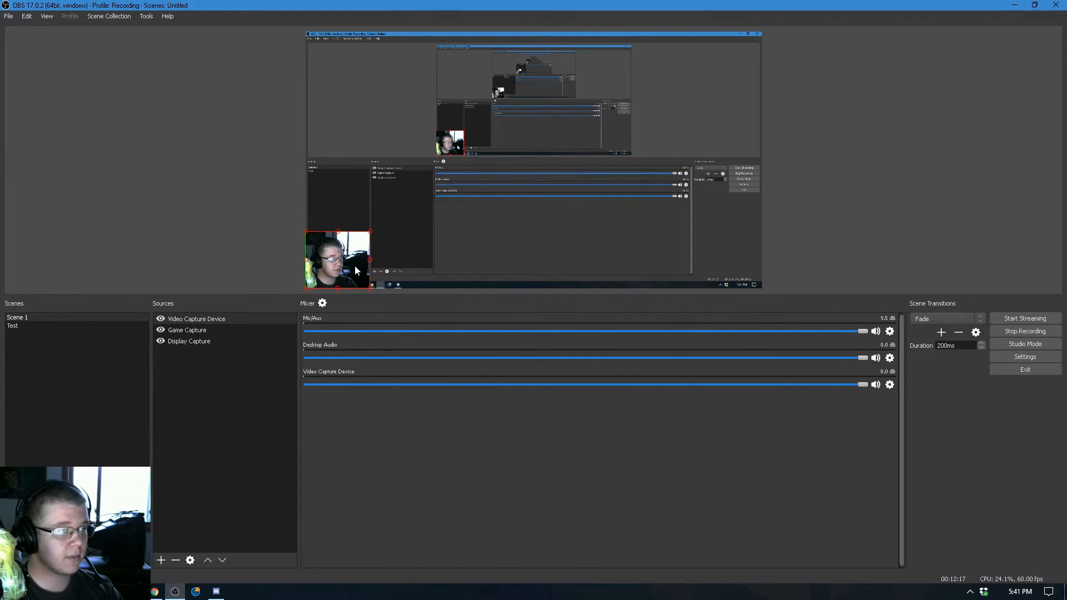
{"action": "left_click", "coordinate": [255, 196]}
{"action": "mouse_move", "coordinate": [341, 267]}
{"action": "left_mouse_down"}
{"action": "mouse_move", "coordinate": [383, 209]}
{"action": "mouse_move", "coordinate": [384, 178]}
{"action": "mouse_move", "coordinate": [428, 228]}
{"action": "mouse_move", "coordinate": [455, 194]}
{"action": "mouse_move", "coordinate": [444, 180]}
{"action": "mouse_move", "coordinate": [336, 268]}
{"action": "mouse_move", "coordinate": [406, 262]}
{"action": "mouse_move", "coordinate": [348, 230]}
{"action": "mouse_move", "coordinate": [352, 282]}
{"action": "mouse_move", "coordinate": [326, 279]}
{"action": "mouse_move", "coordinate": [341, 265]}
{"action": "left_mouse_up"}
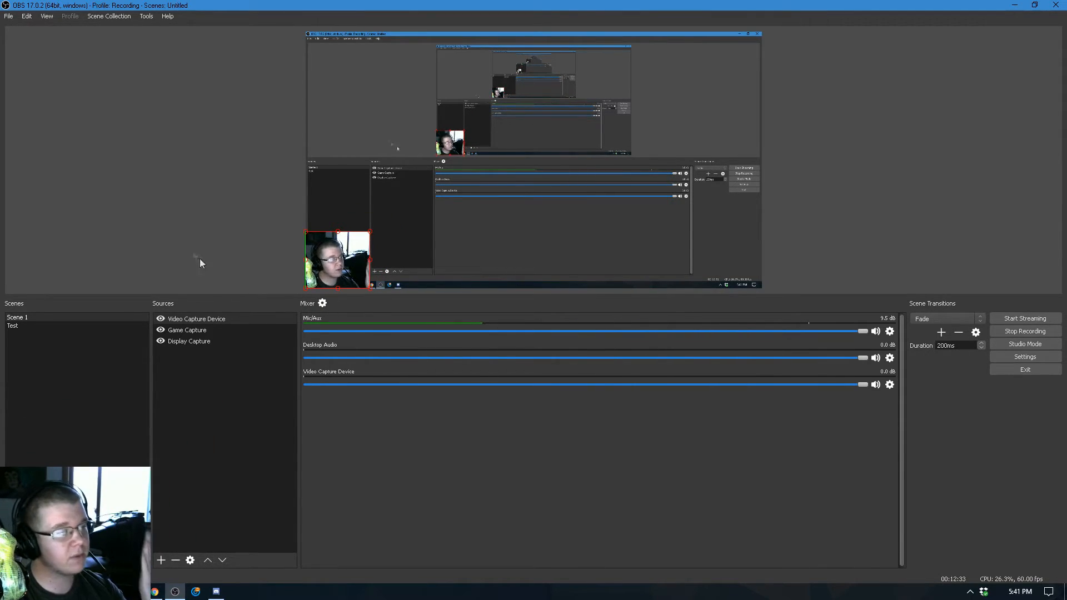
{"action": "left_click", "coordinate": [218, 196]}
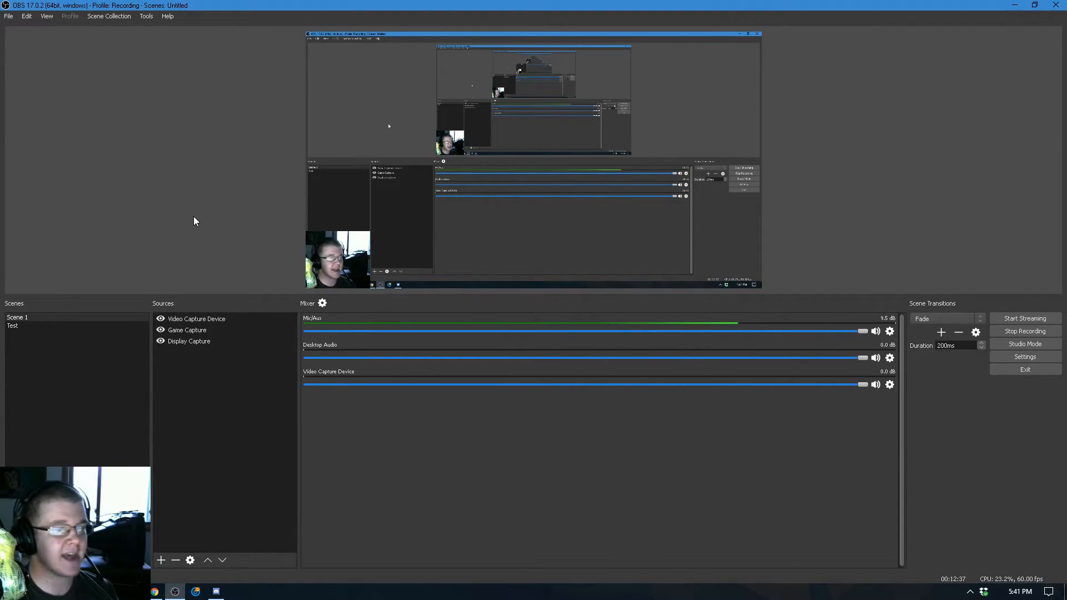
Add a new BrowserSource to Scene 1 under its default name.
{"action": "left_click", "coordinate": [182, 452]}
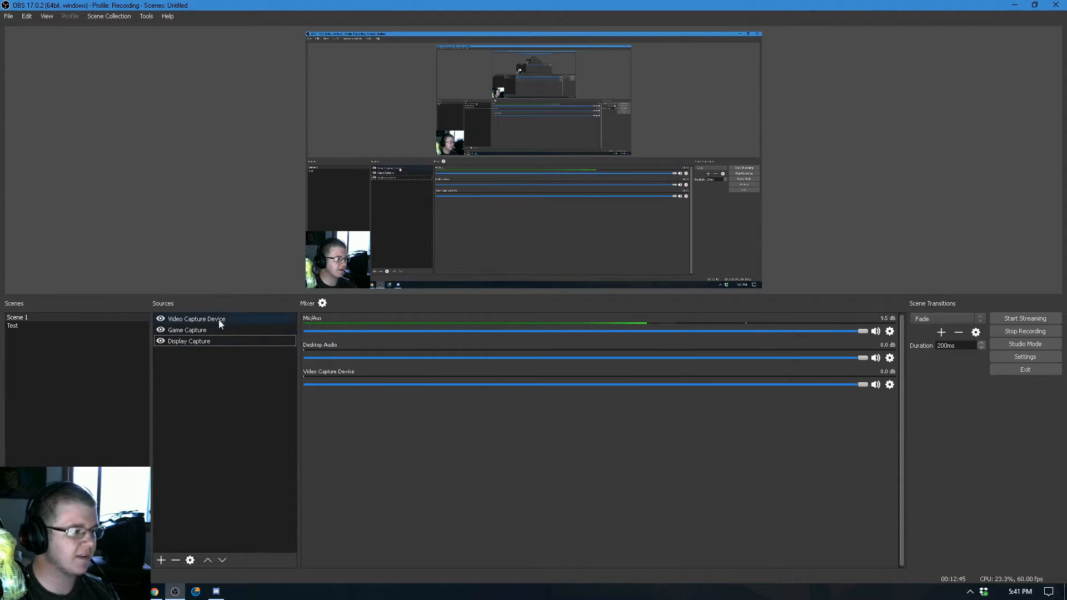
{"action": "mouse_move", "coordinate": [156, 588]}
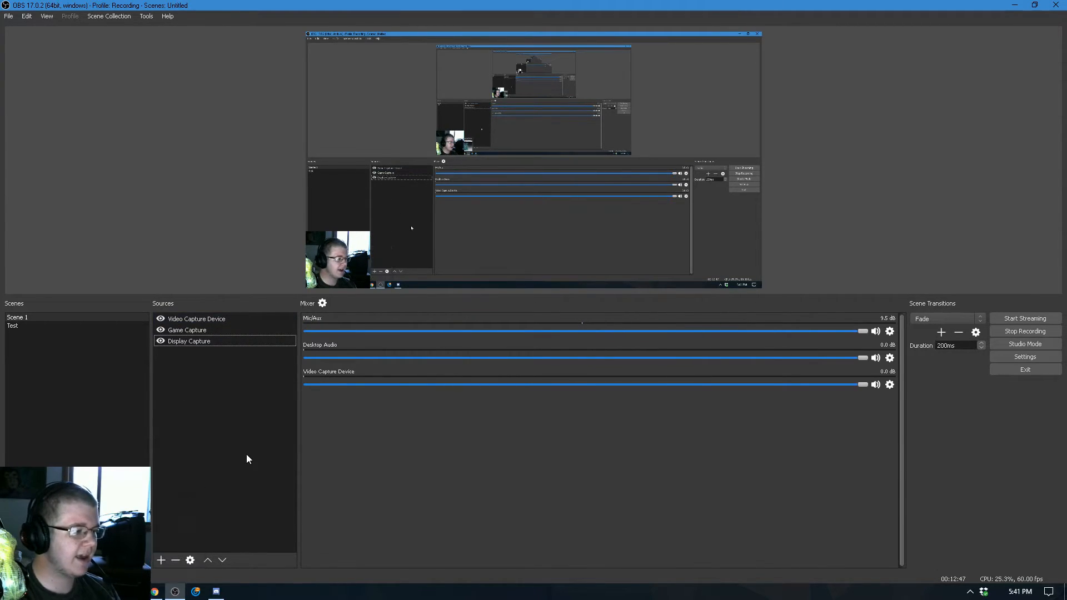
{"action": "left_click", "coordinate": [161, 560]}
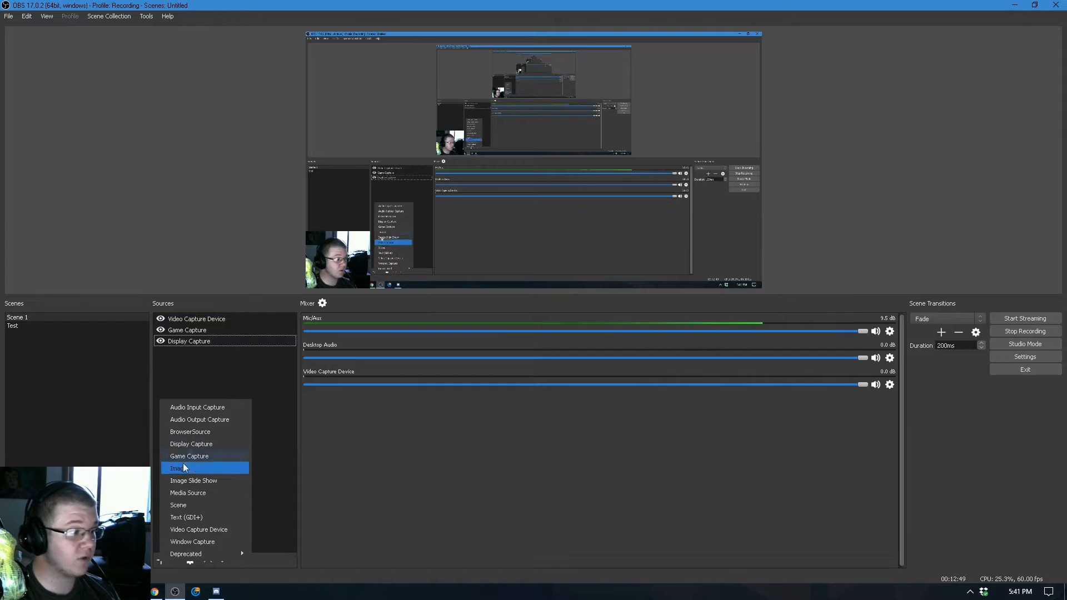
{"action": "left_click", "coordinate": [199, 434]}
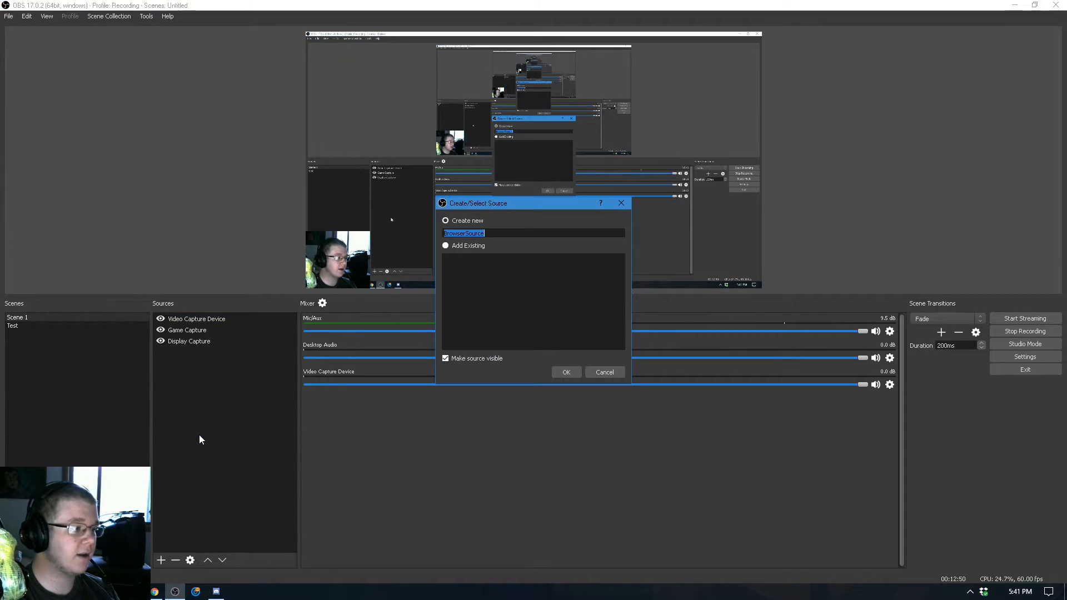
{"action": "left_click", "coordinate": [519, 235]}
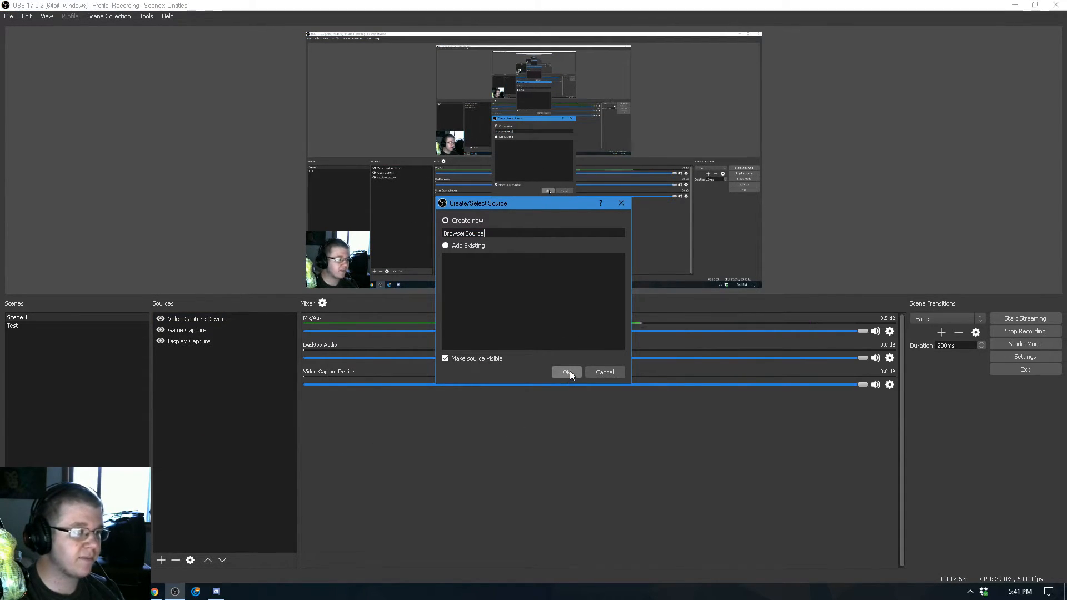
{"action": "left_click", "coordinate": [569, 371]}
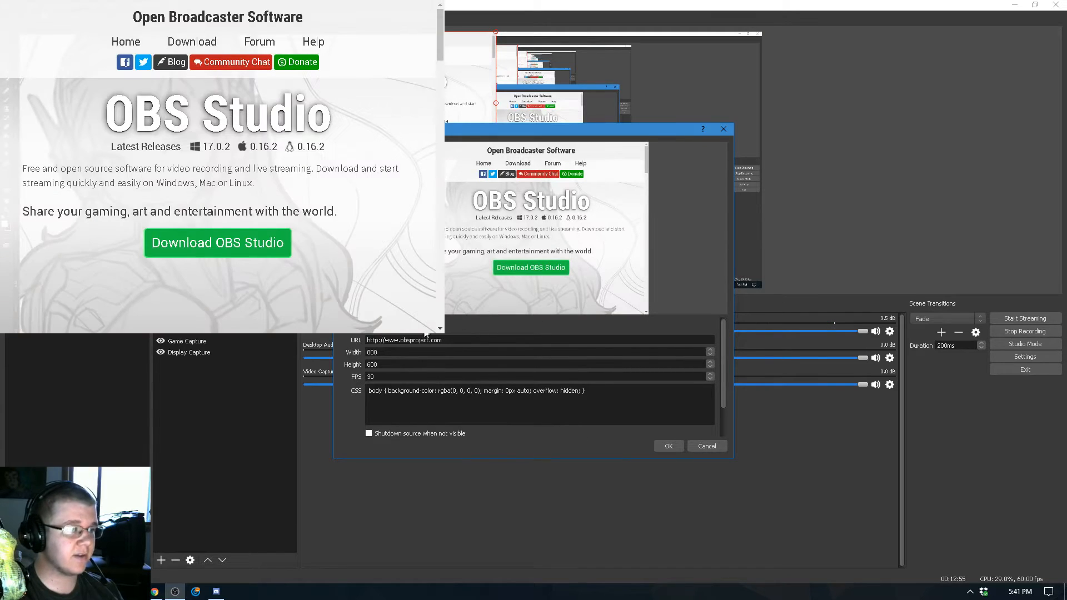
Switch to Chrome and log in to Streamlabs by connecting with Twitch.
{"action": "left_click", "coordinate": [155, 591]}
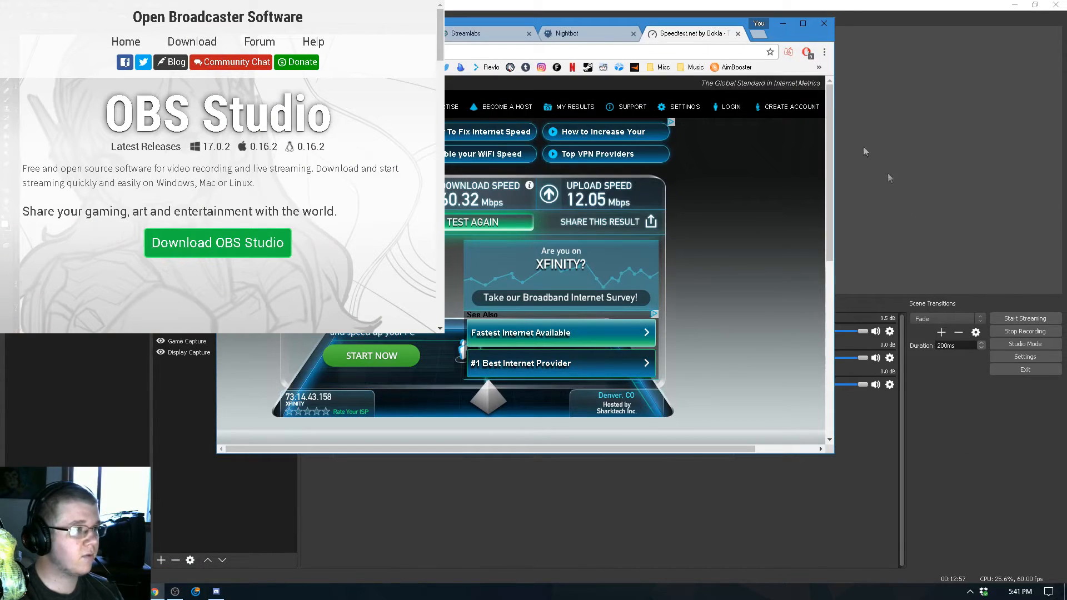
{"action": "left_click", "coordinate": [466, 33]}
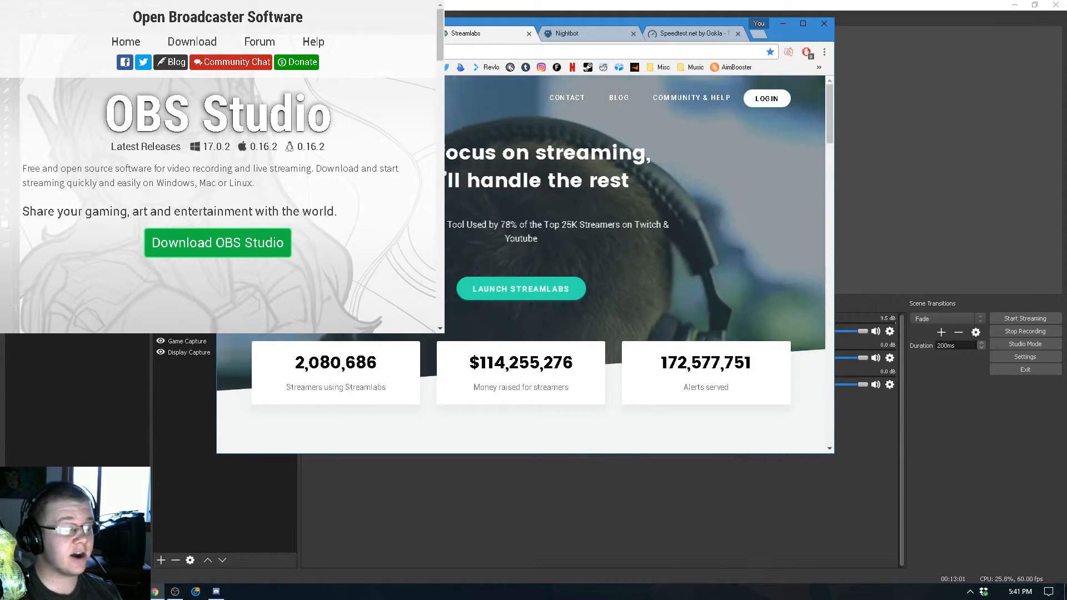
{"action": "left_click", "coordinate": [769, 110]}
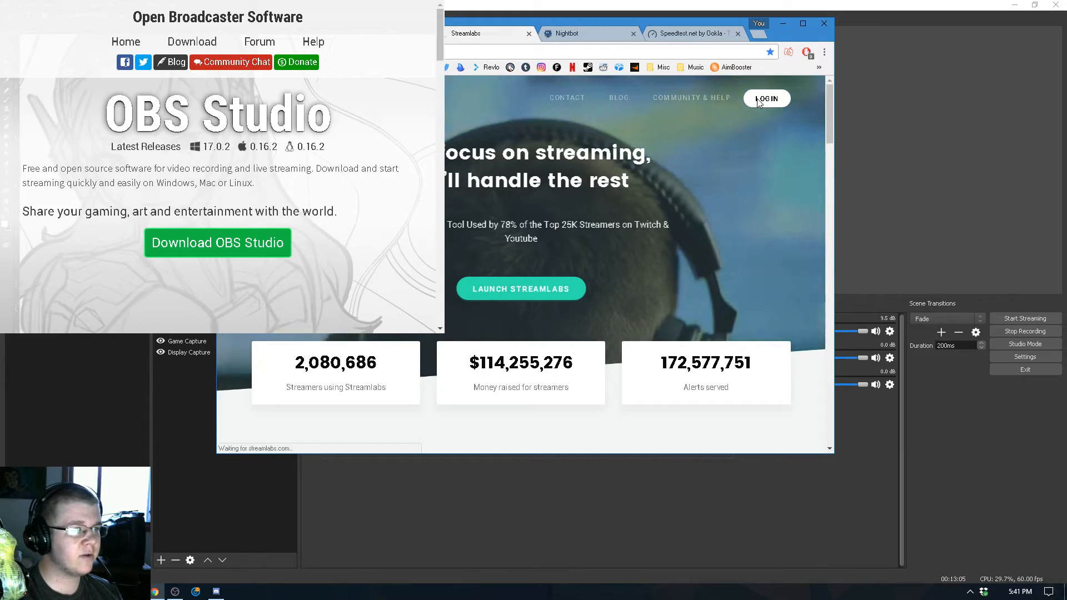
{"action": "right_click", "coordinate": [427, 258]}
{"action": "left_click", "coordinate": [420, 257]}
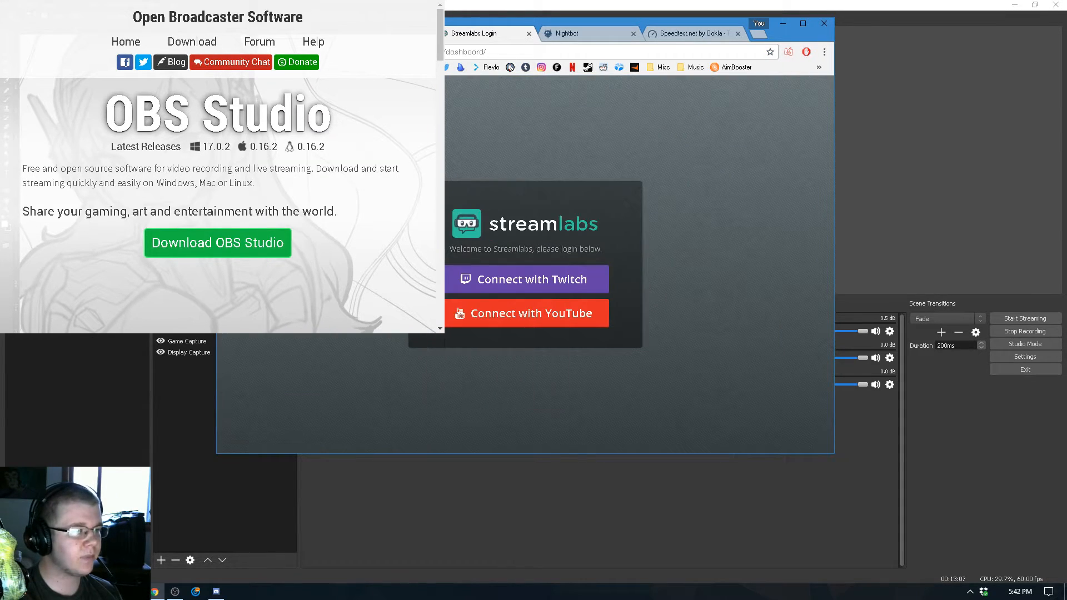
{"action": "left_click", "coordinate": [512, 281]}
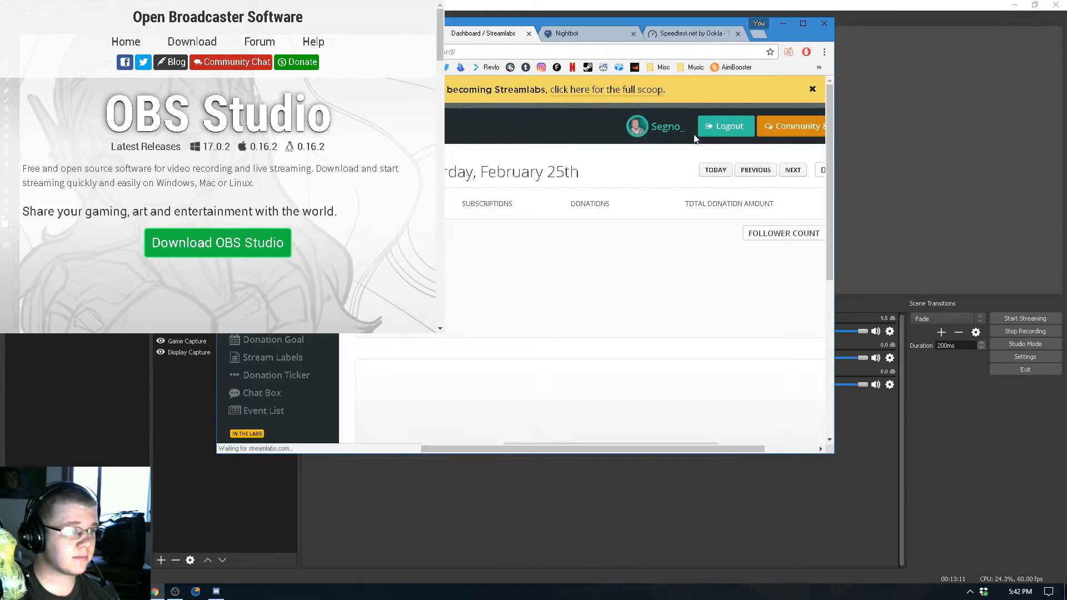
Open the Alert Box page from the Streamlabs dashboard.
{"action": "scroll", "coordinate": [557, 337], "scroll_direction": "down", "scroll_amount": 3}
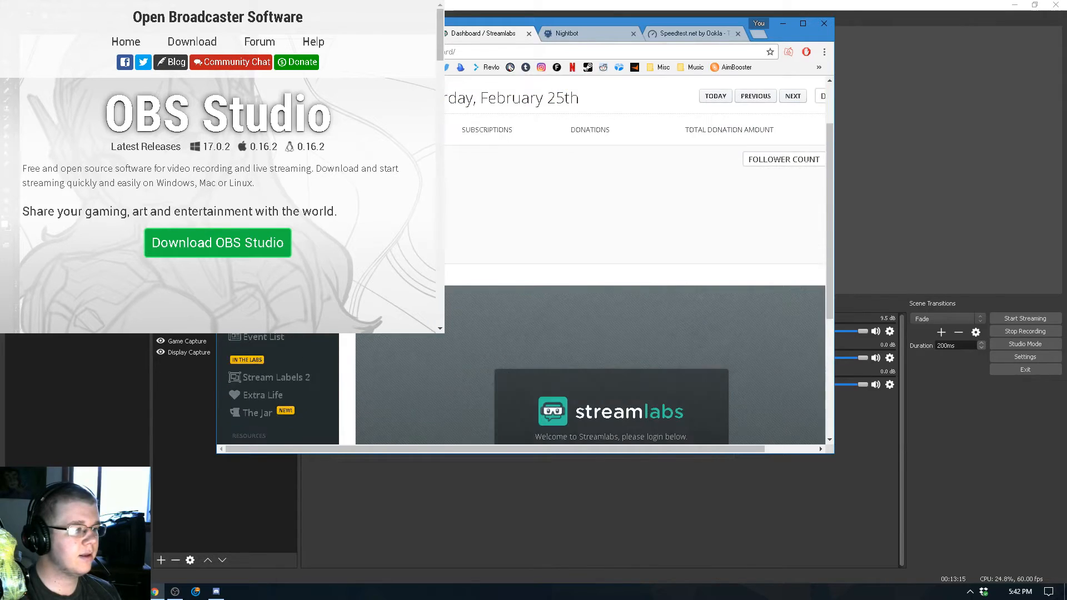
{"action": "scroll", "coordinate": [545, 302], "scroll_direction": "up", "scroll_amount": 3}
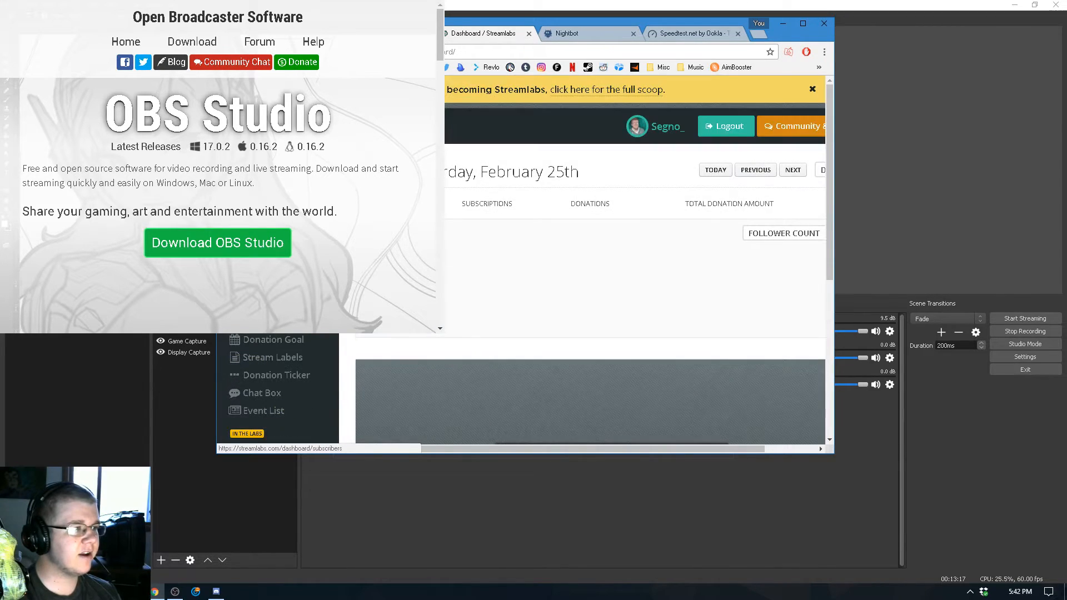
{"action": "scroll", "coordinate": [522, 228], "scroll_direction": "down", "scroll_amount": 2}
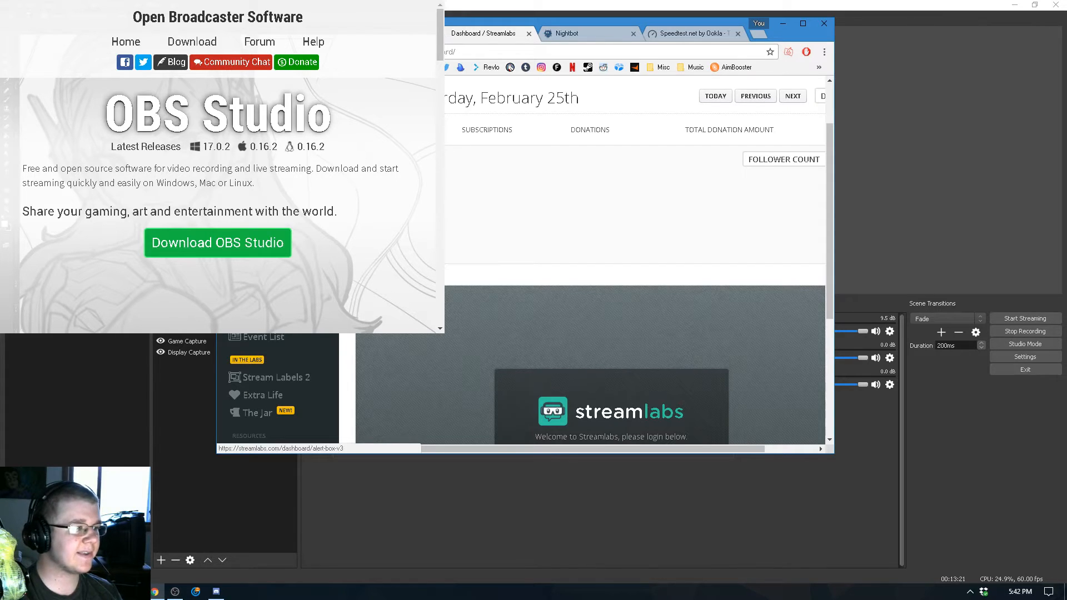
{"action": "left_click", "coordinate": [524, 279]}
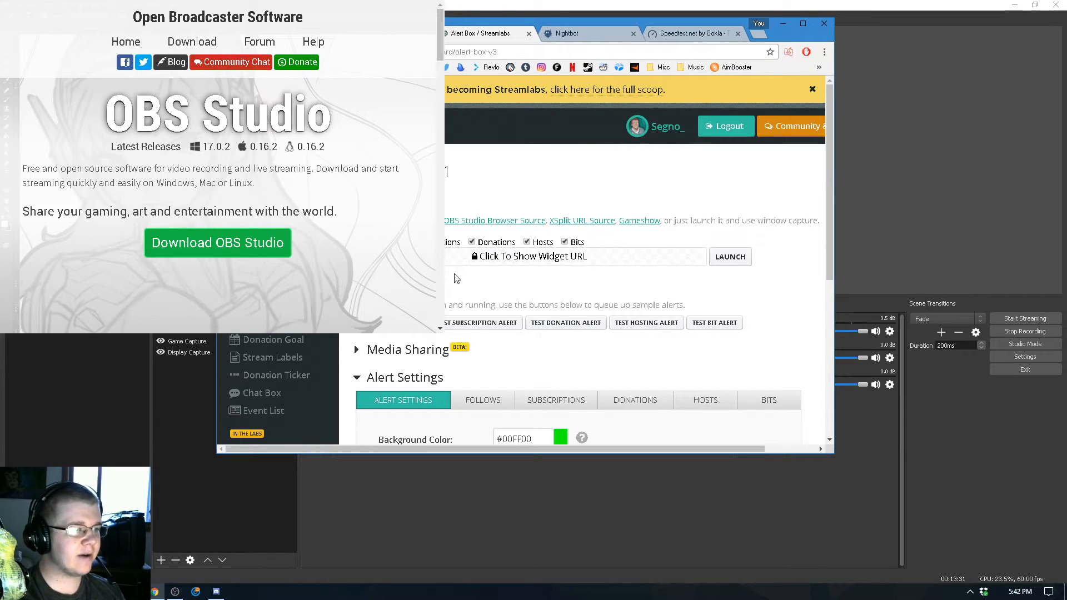
Reveal the Alert Box widget URL on the Streamlabs page and copy it.
{"action": "left_click", "coordinate": [534, 262]}
{"action": "left_click", "coordinate": [583, 265]}
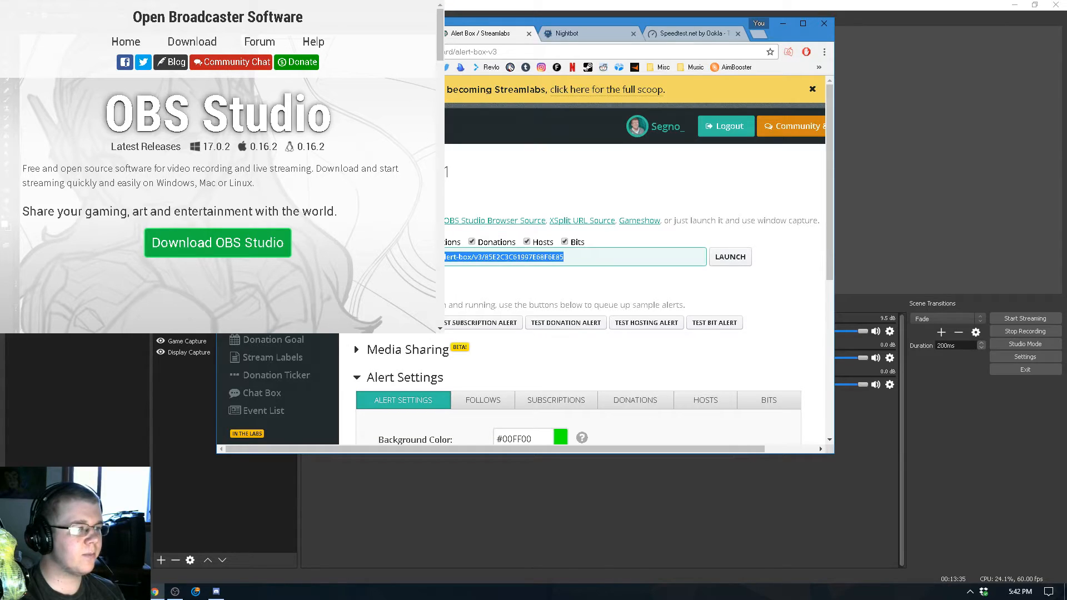
{"action": "right_click", "coordinate": [369, 259]}
{"action": "left_click", "coordinate": [397, 265]}
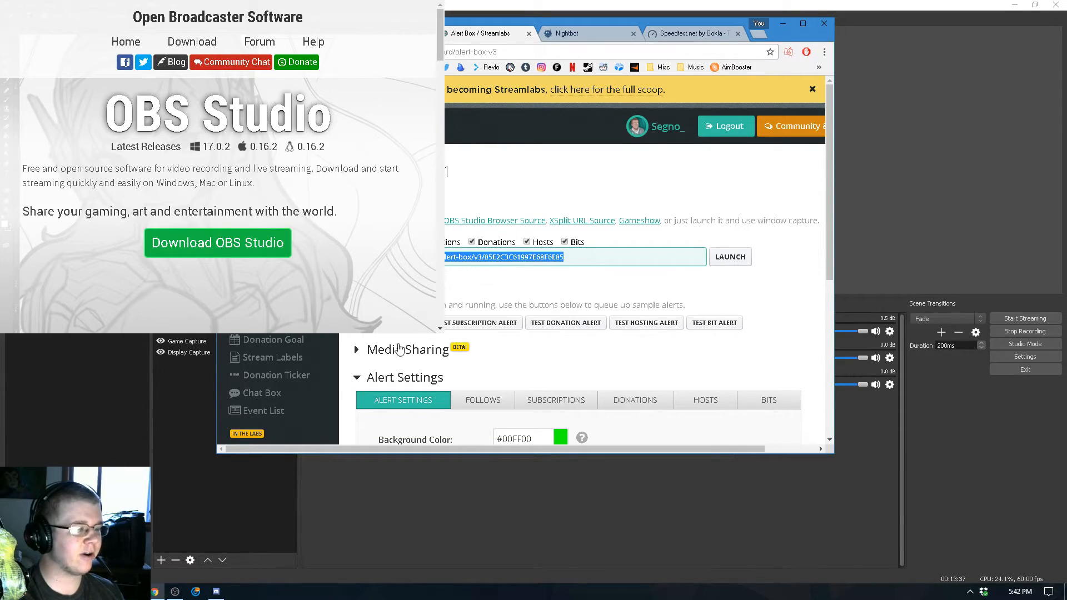
Switch to OBS and replace the BrowserSource's default URL by pasting the private Alert Box widget URL.
{"action": "left_click", "coordinate": [160, 434]}
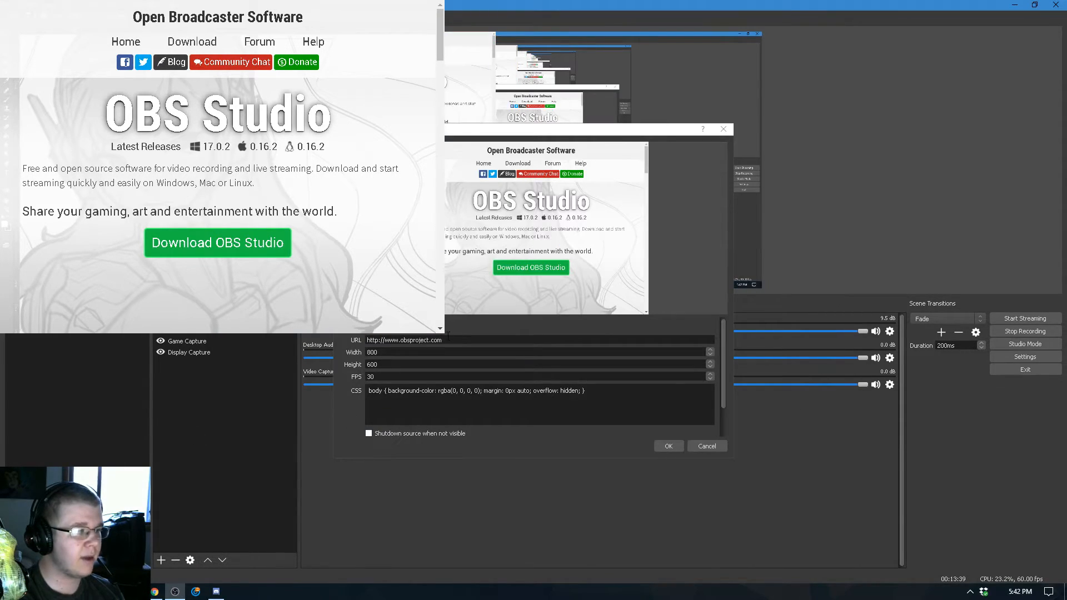
{"action": "left_click_drag", "start_coordinate": [448, 340], "coordinate": [376, 340]}
{"action": "right_click", "coordinate": [408, 340]}
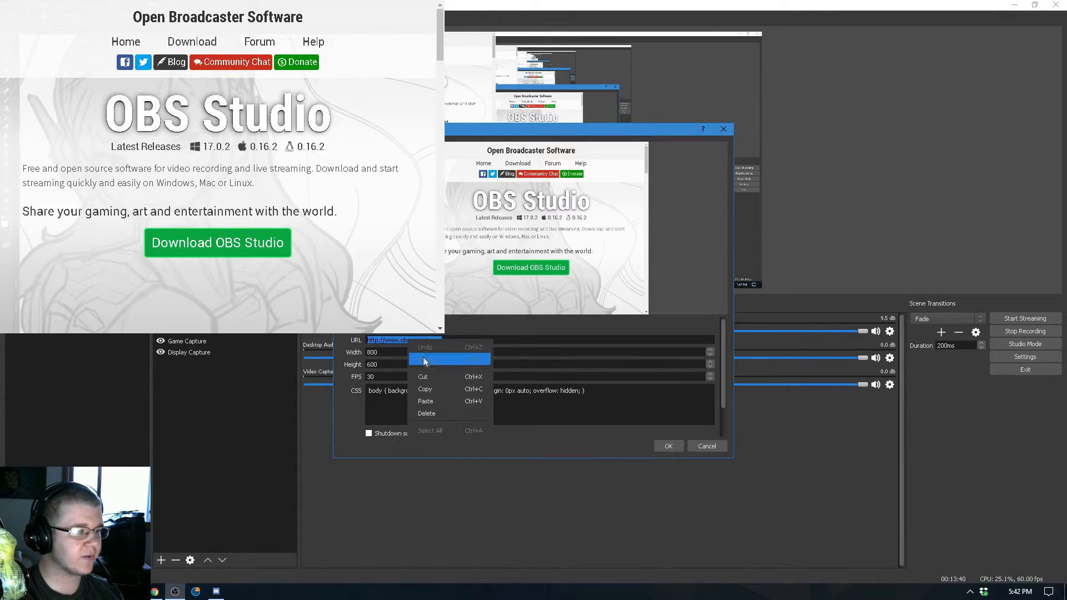
{"action": "left_click", "coordinate": [431, 405]}
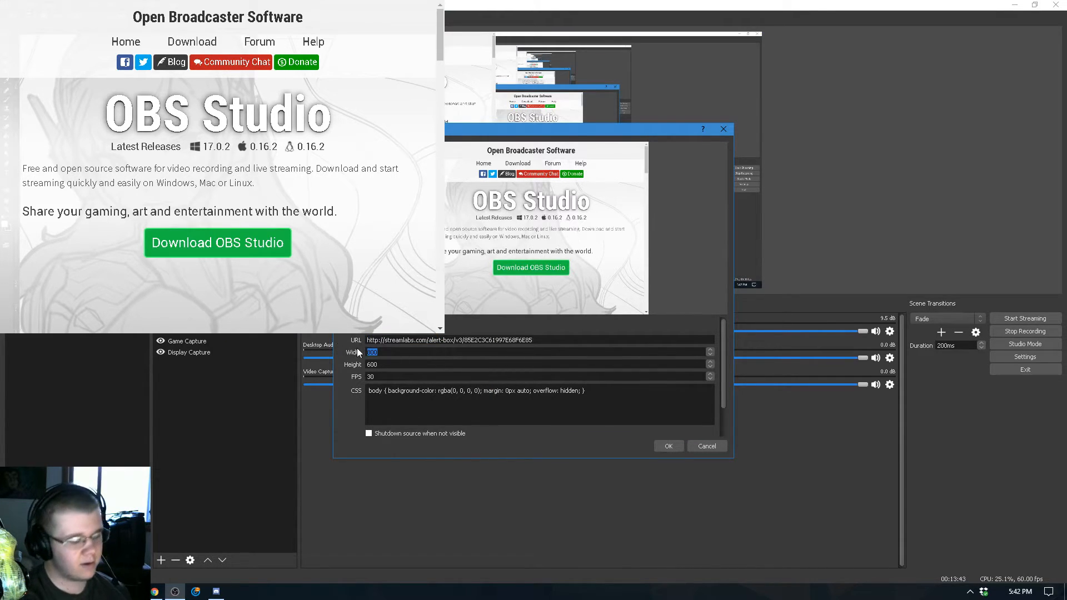
Set the browser source to 640 by 480, enabling shutdown when not visible and refresh when the scene becomes active, and accept its properties.
{"action": "type", "text": "640"}
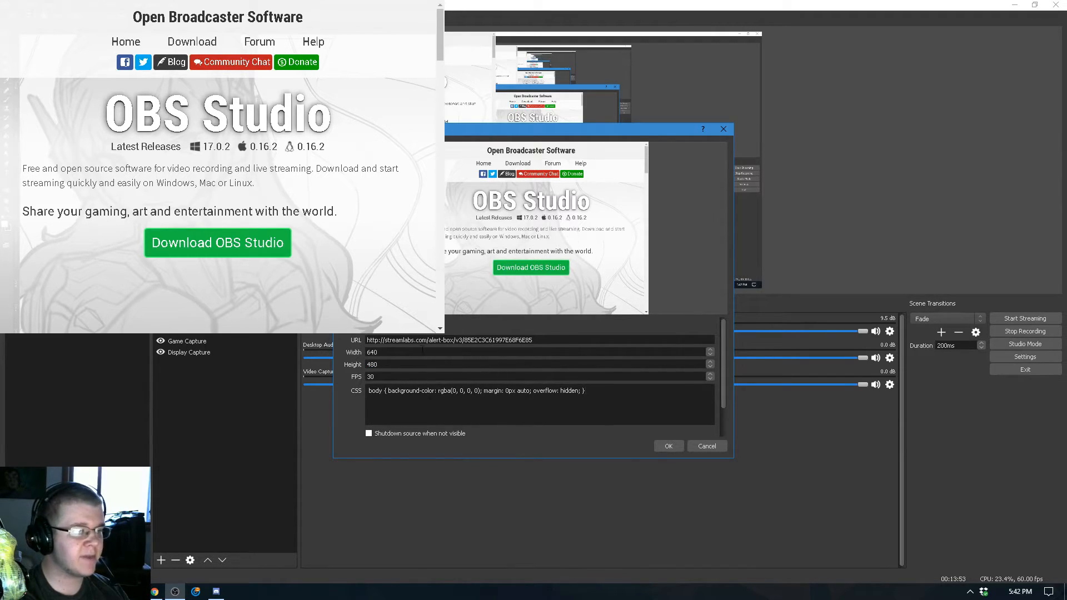
{"action": "left_click", "coordinate": [368, 434]}
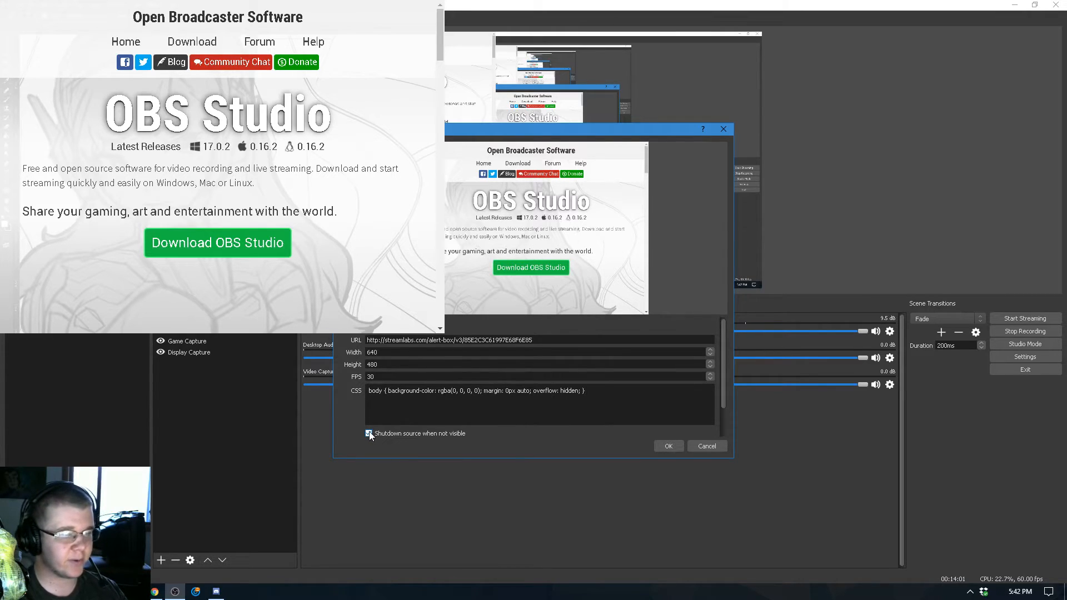
{"action": "scroll", "coordinate": [654, 407], "scroll_direction": "down", "scroll_amount": 2}
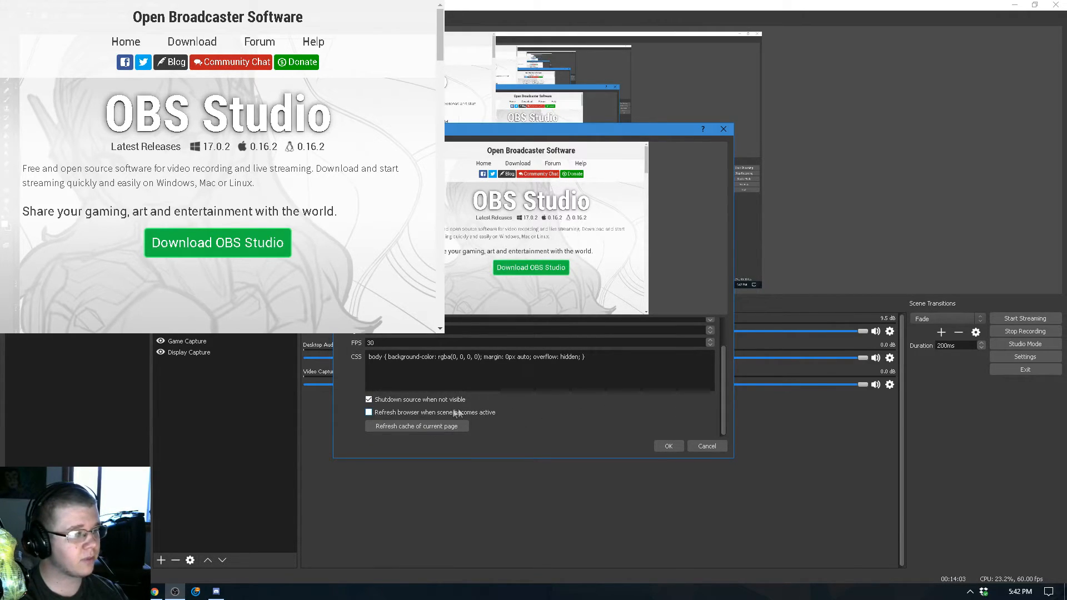
{"action": "left_click", "coordinate": [429, 413]}
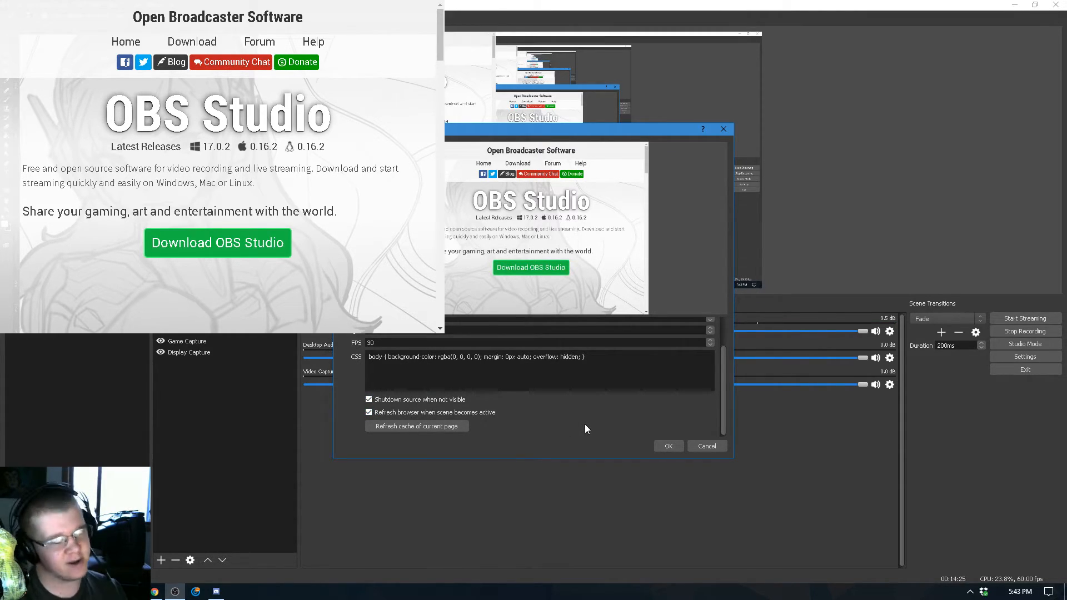
{"action": "left_click", "coordinate": [671, 444]}
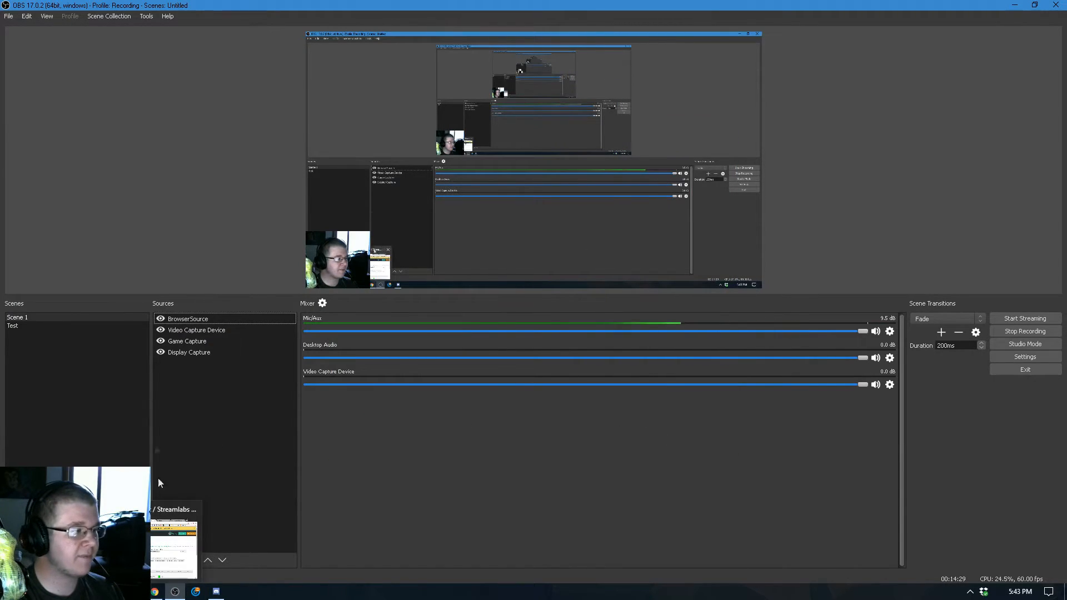
Send a test follow alert from the Streamlabs page in Chrome and check it on the OBS canvas.
{"action": "left_click", "coordinate": [154, 591]}
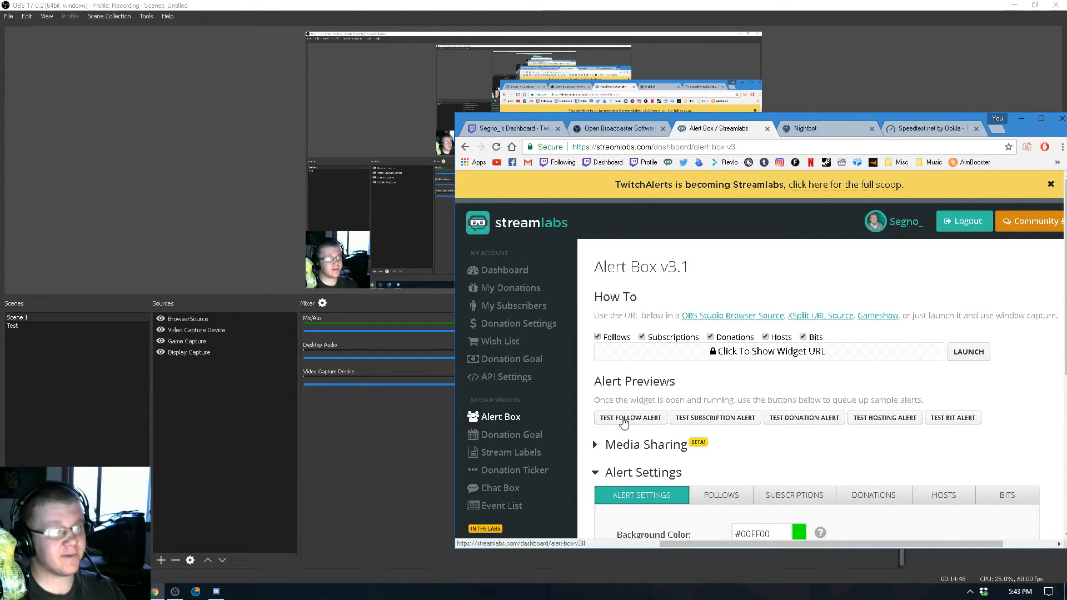
{"action": "left_click", "coordinate": [624, 422]}
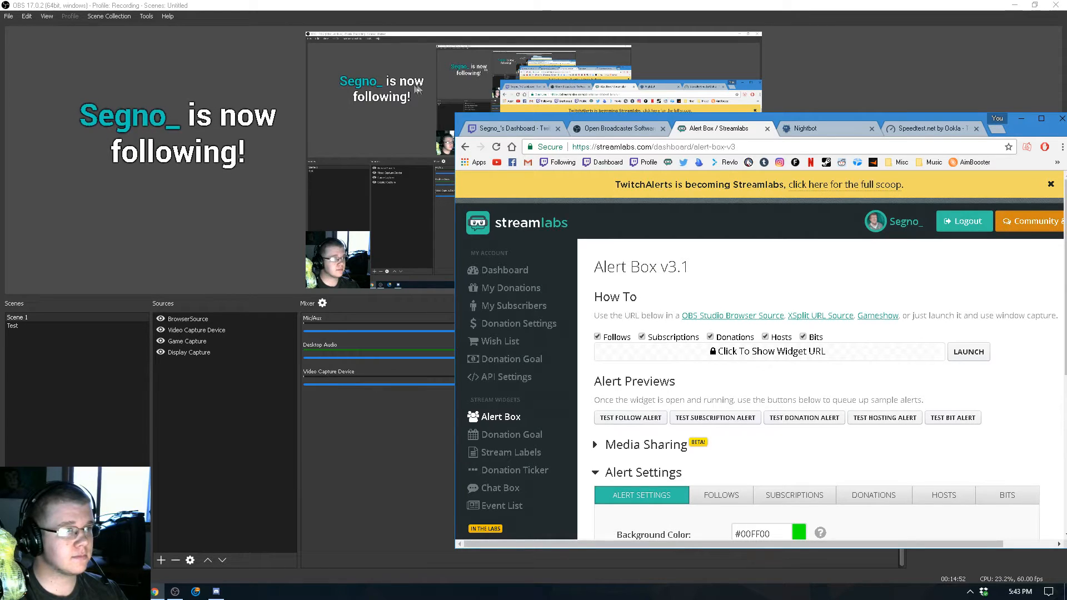
{"action": "left_click", "coordinate": [400, 88]}
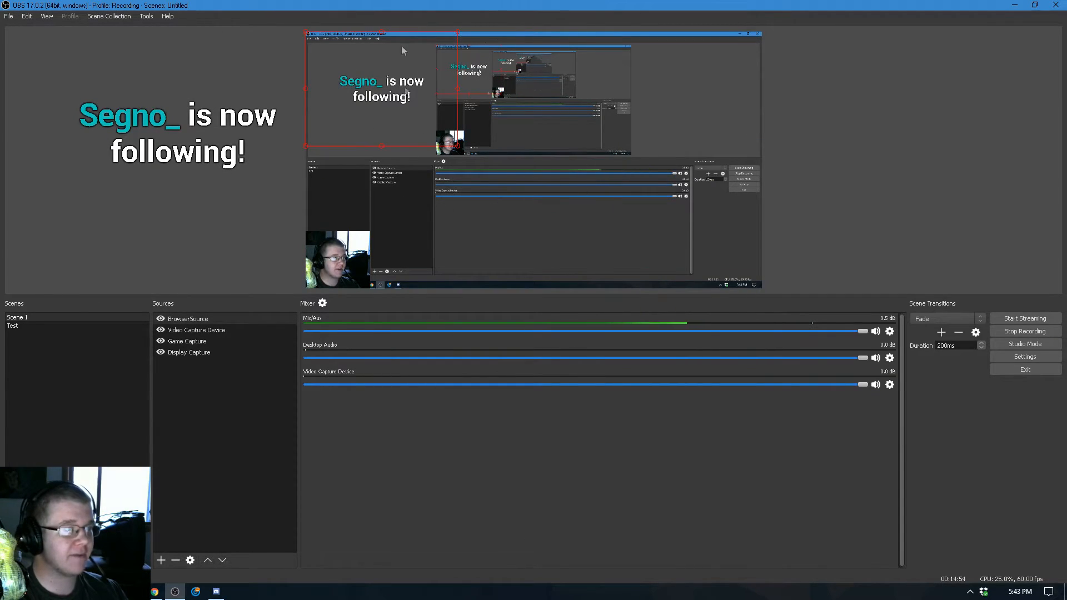
Switch back to Streamlabs in Chrome and change the follow alert's message template to "{name} fart".
{"action": "left_click", "coordinate": [154, 592]}
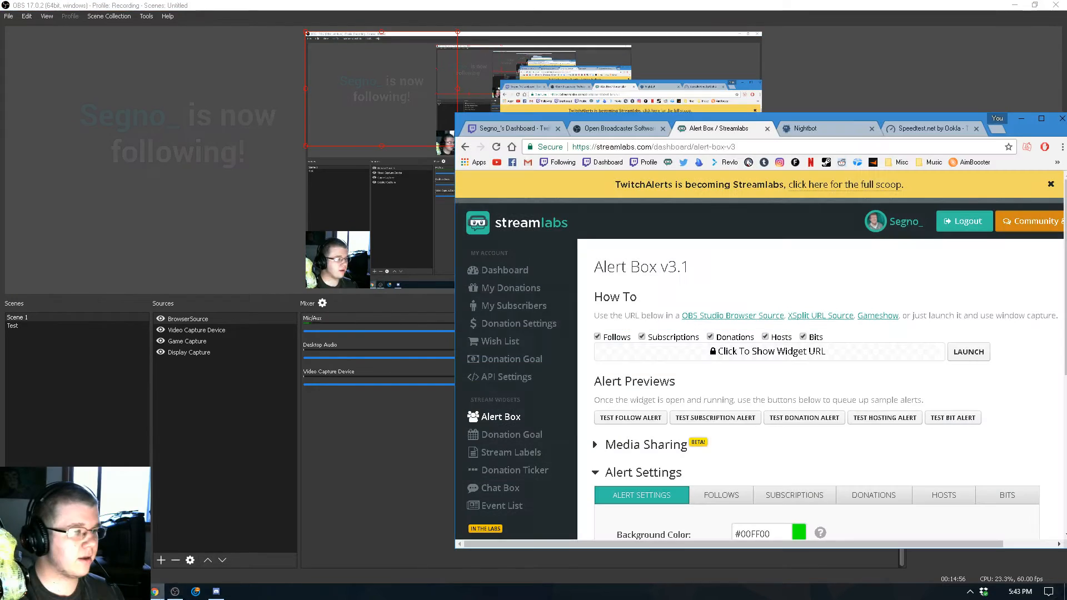
{"action": "left_click_drag", "start_coordinate": [772, 120], "coordinate": [542, 76]}
{"action": "left_click", "coordinate": [503, 454]}
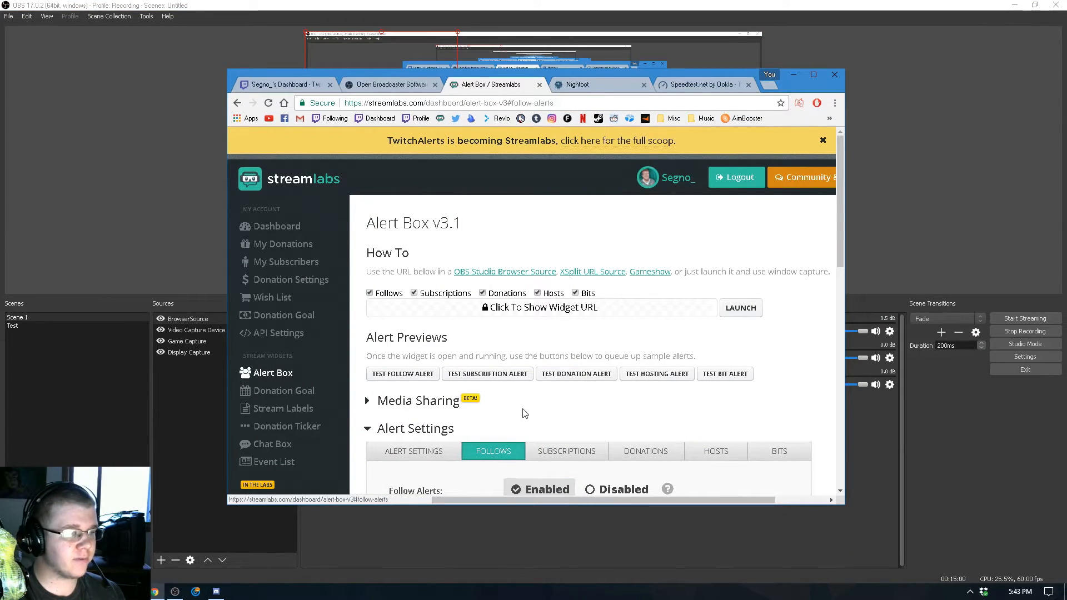
{"action": "scroll", "coordinate": [522, 411], "scroll_direction": "down", "scroll_amount": 5}
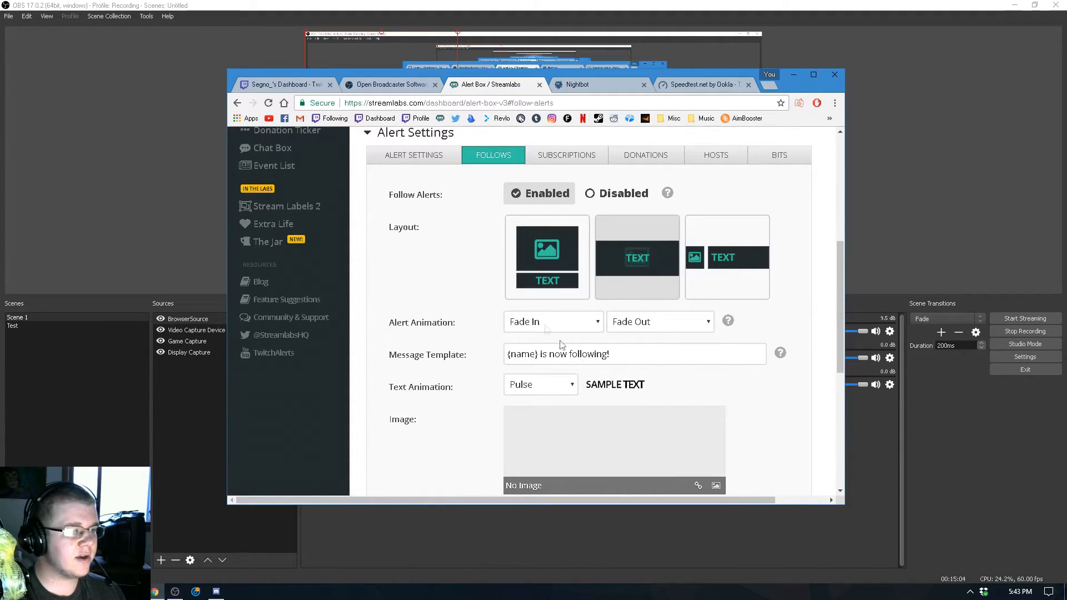
{"action": "left_click_drag", "start_coordinate": [648, 358], "coordinate": [550, 352]}
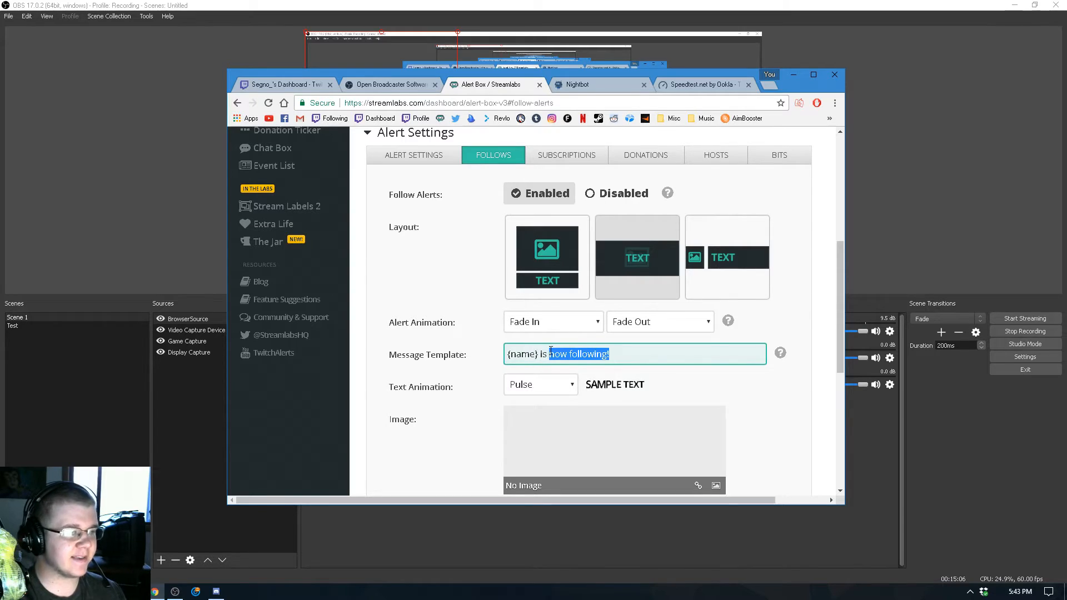
{"action": "left_click_drag", "start_coordinate": [697, 353], "coordinate": [530, 348]}
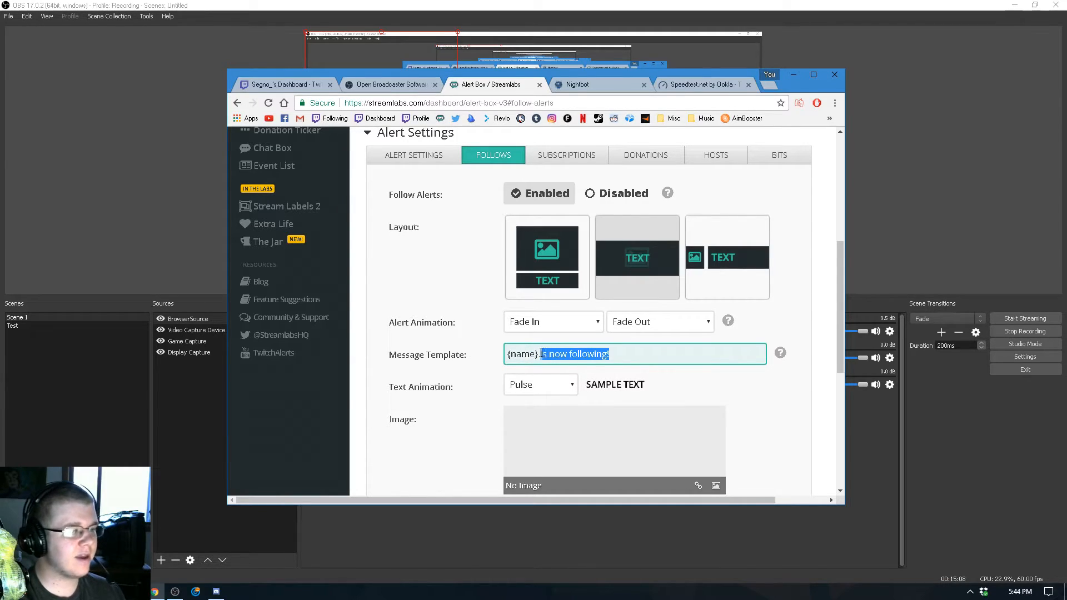
{"action": "type", "text": "fart"}
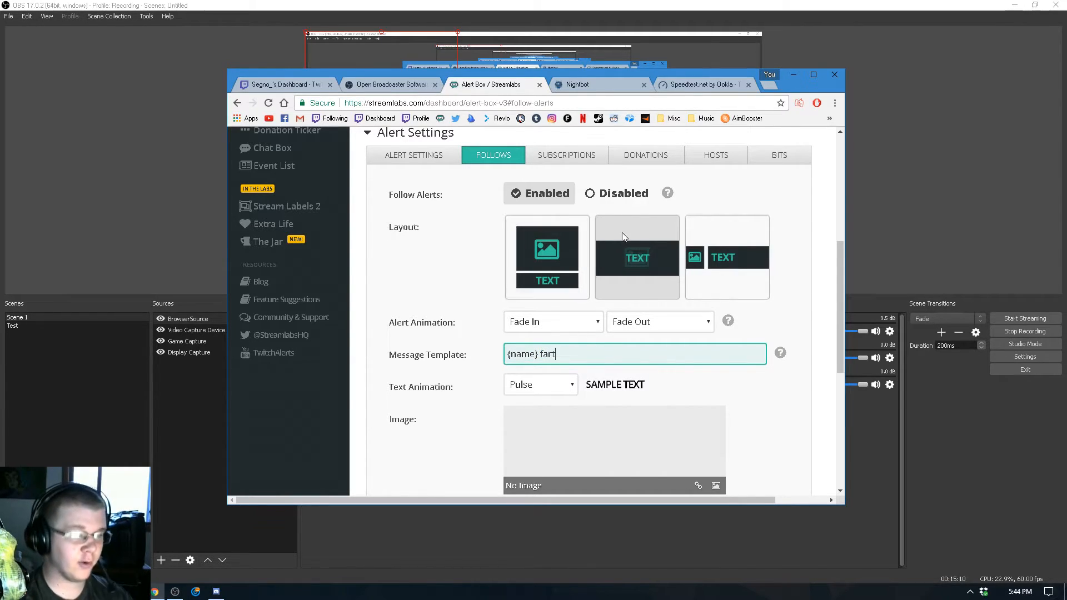
{"action": "left_click", "coordinate": [695, 380]}
Examine the follow alert's text animation and sound options, including the file upload in the sound gallery.
{"action": "scroll", "coordinate": [755, 381], "scroll_direction": "down", "scroll_amount": 3}
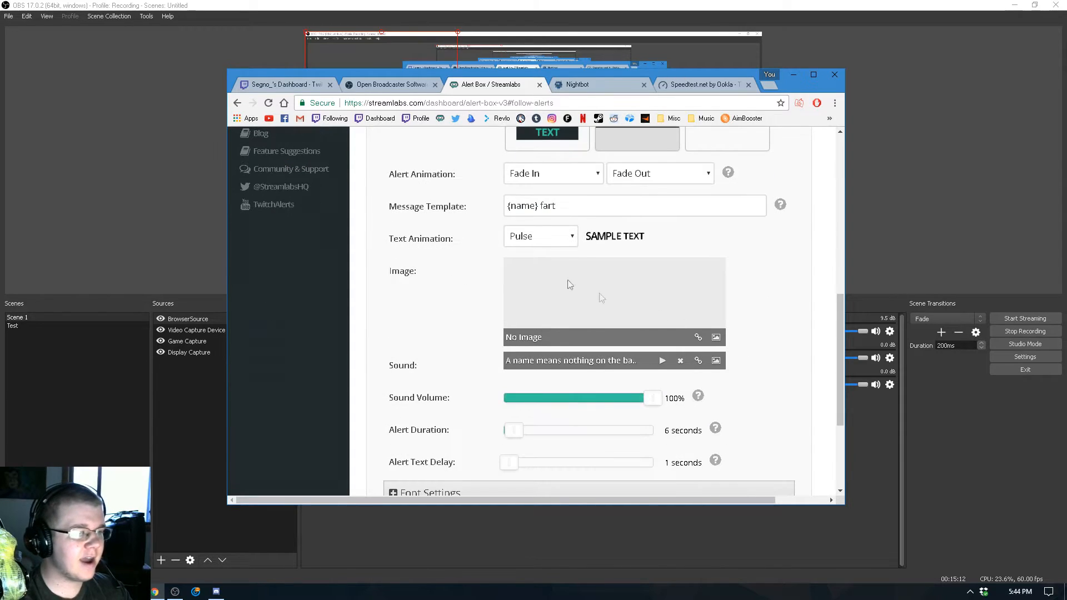
{"action": "left_click", "coordinate": [562, 239]}
{"action": "left_click", "coordinate": [562, 245]}
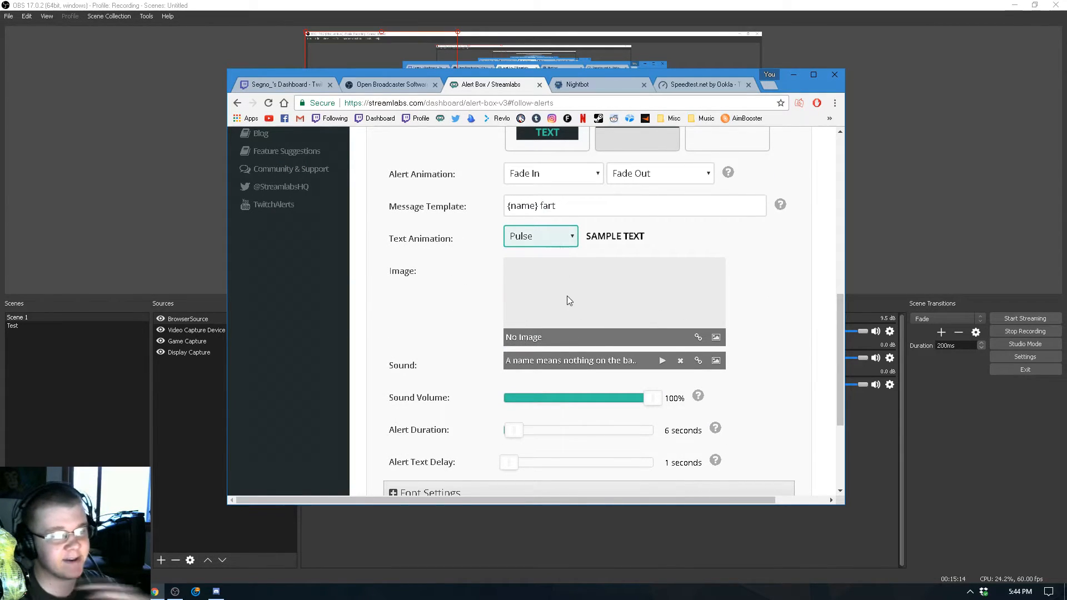
{"action": "left_click_drag", "start_coordinate": [514, 361], "coordinate": [626, 362]}
{"action": "left_click", "coordinate": [627, 362]}
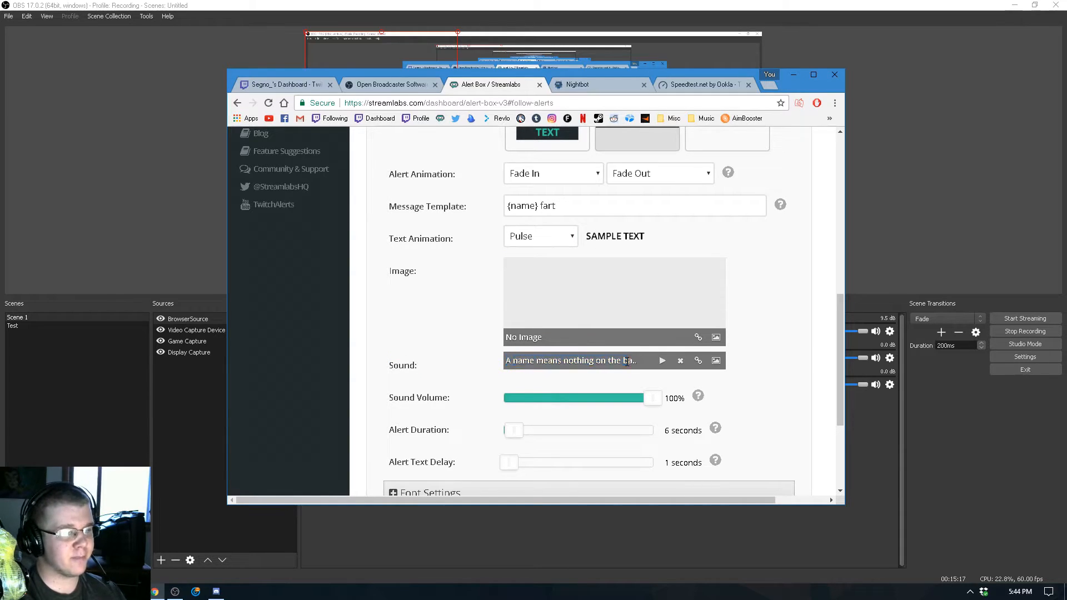
{"action": "left_click", "coordinate": [715, 361]}
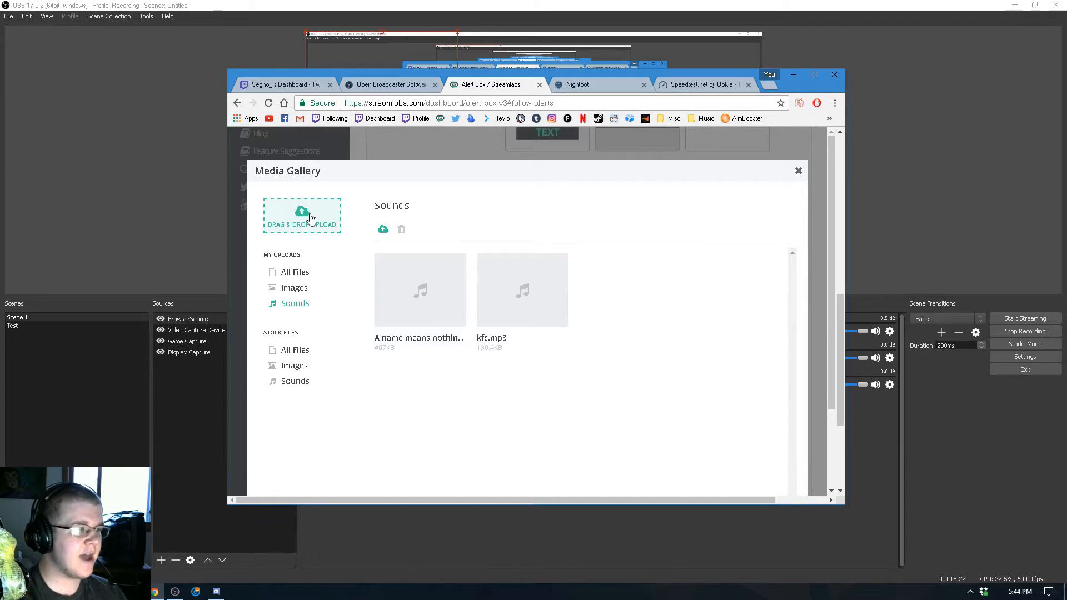
{"action": "left_click", "coordinate": [335, 223]}
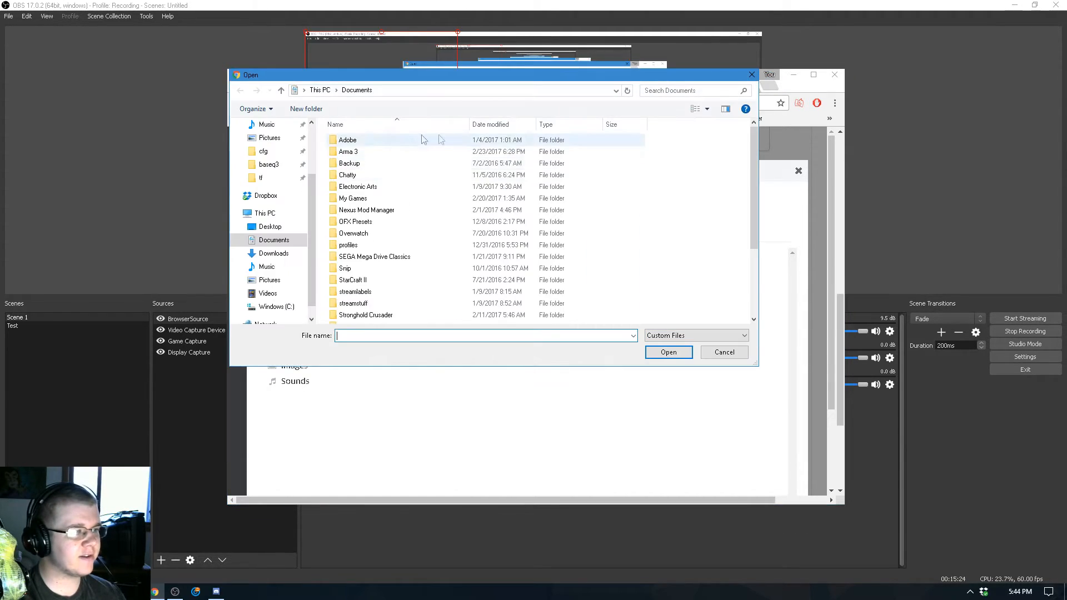
{"action": "left_click", "coordinate": [713, 352]}
Save the follow alert settings.
{"action": "scroll", "coordinate": [551, 346], "scroll_direction": "up", "scroll_amount": 4}
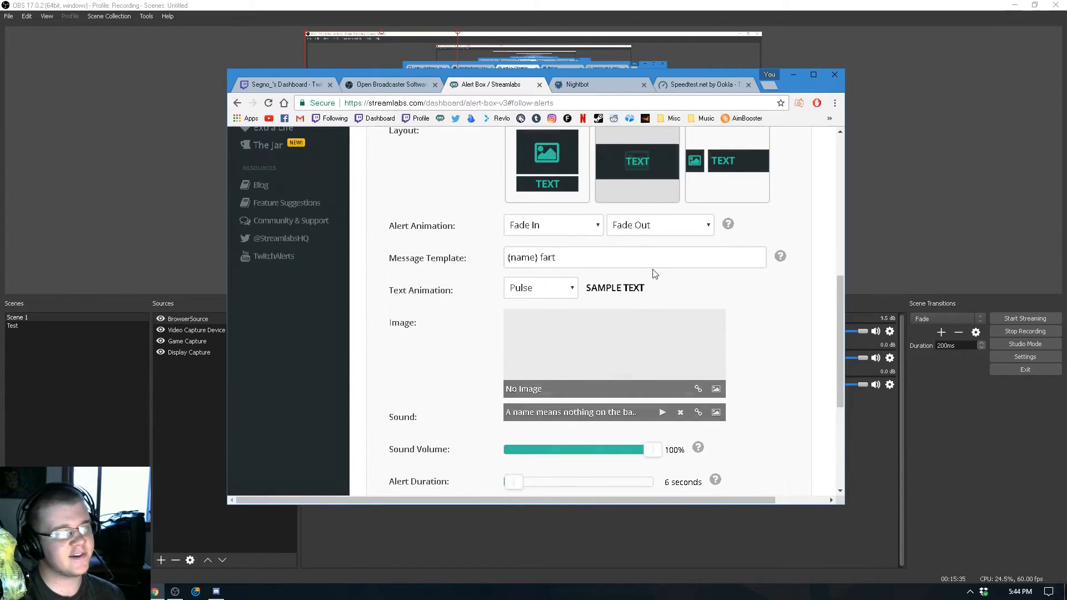
{"action": "scroll", "coordinate": [651, 275], "scroll_direction": "down", "scroll_amount": 4}
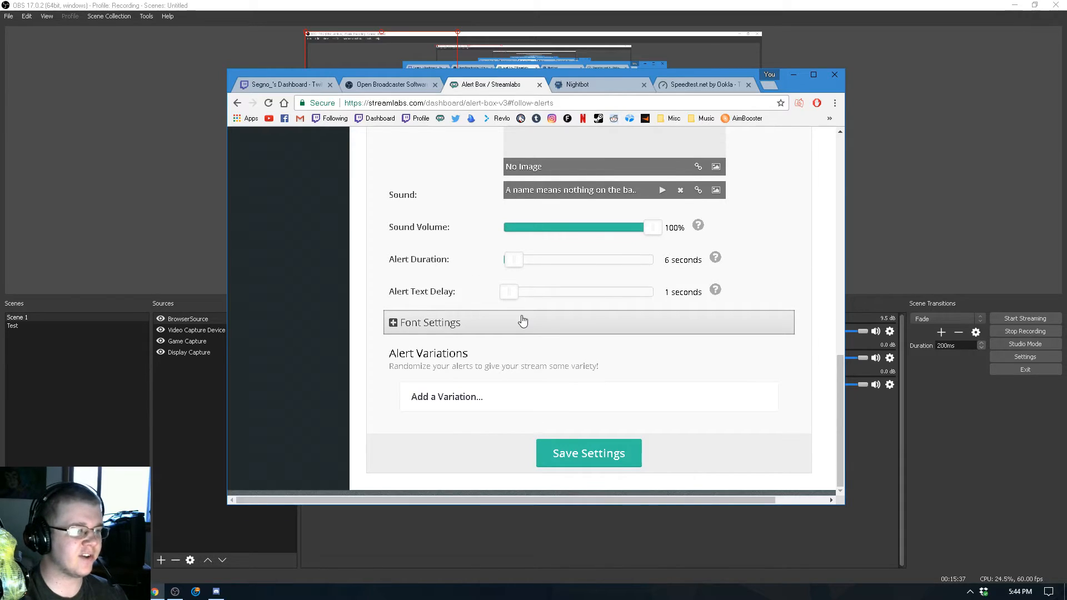
{"action": "left_click", "coordinate": [587, 455]}
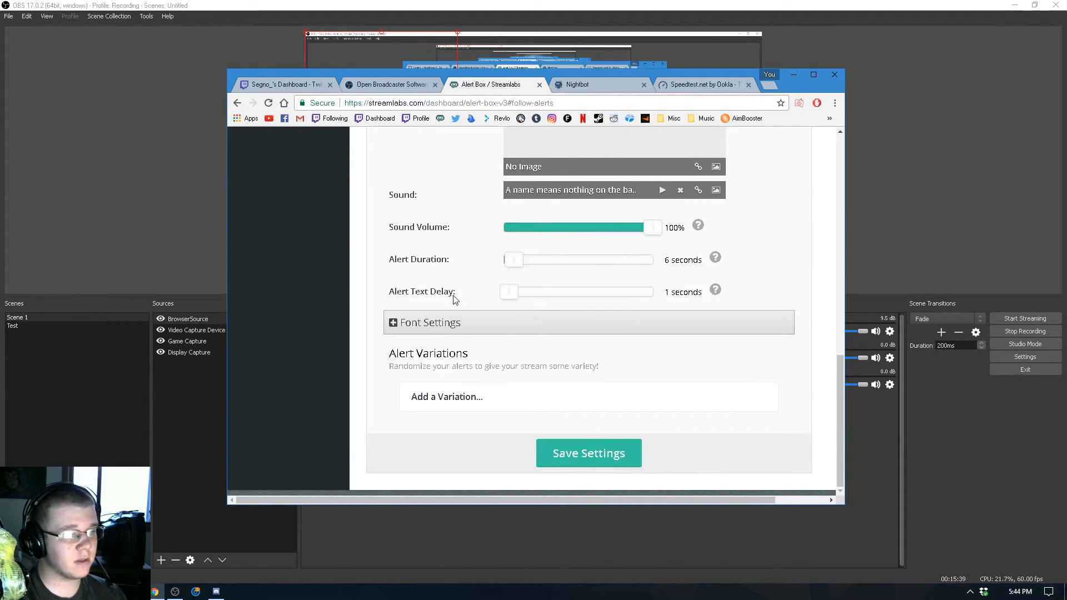
Expand the Media Sharing section to examine its options, and reveal the Alert Box widget URL again.
{"action": "scroll", "coordinate": [304, 255], "scroll_direction": "up", "scroll_amount": 10}
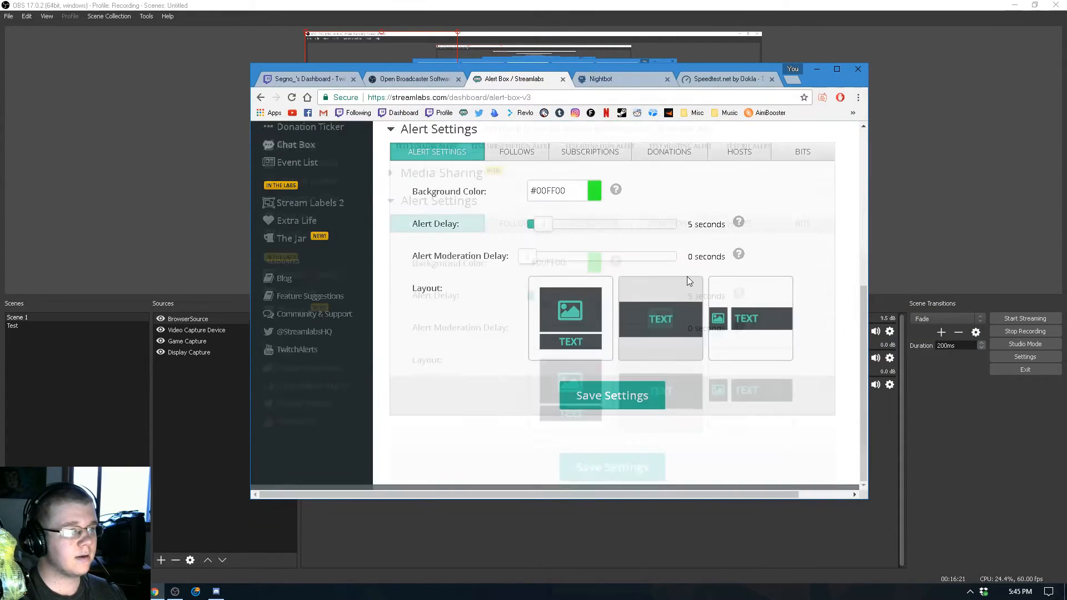
{"action": "scroll", "coordinate": [687, 276], "scroll_direction": "up", "scroll_amount": 1}
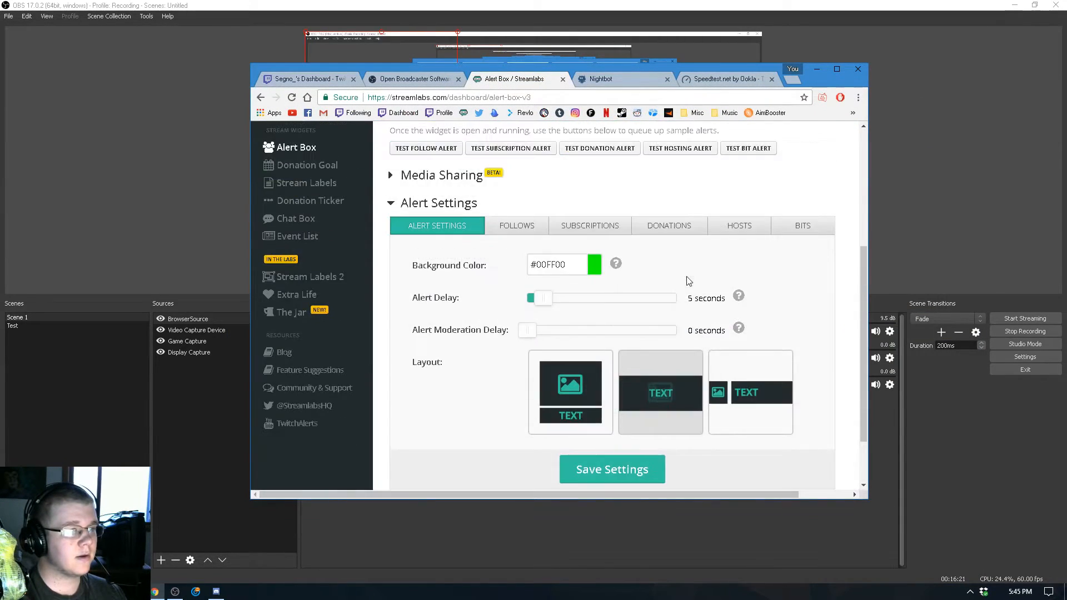
{"action": "scroll", "coordinate": [674, 261], "scroll_direction": "up", "scroll_amount": 2}
{"action": "left_click", "coordinate": [673, 260]}
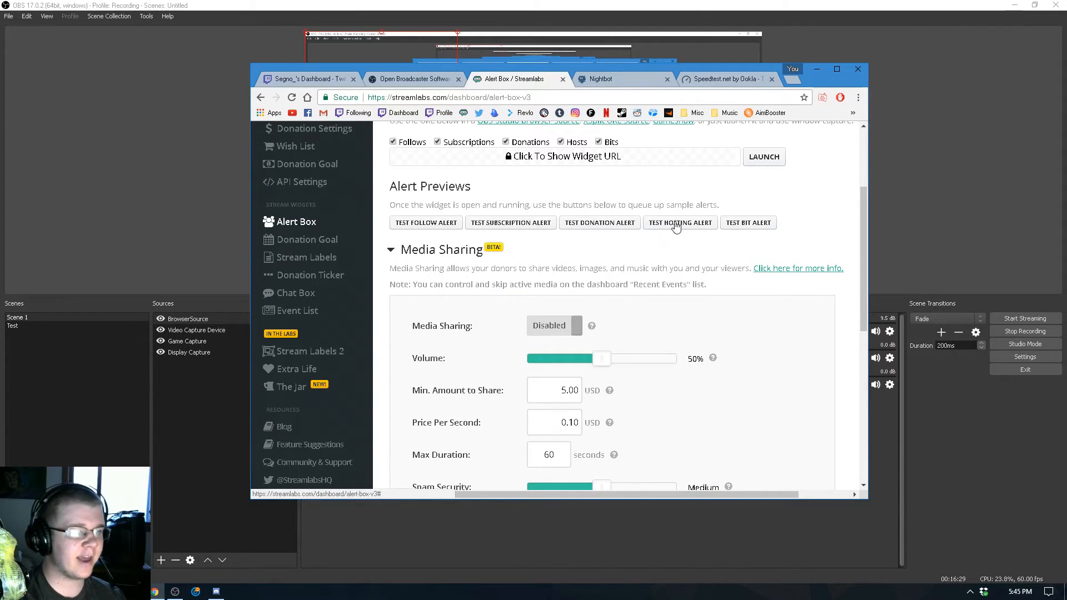
{"action": "scroll", "coordinate": [572, 266], "scroll_direction": "down", "scroll_amount": 2}
{"action": "scroll", "coordinate": [581, 181], "scroll_direction": "up", "scroll_amount": 2}
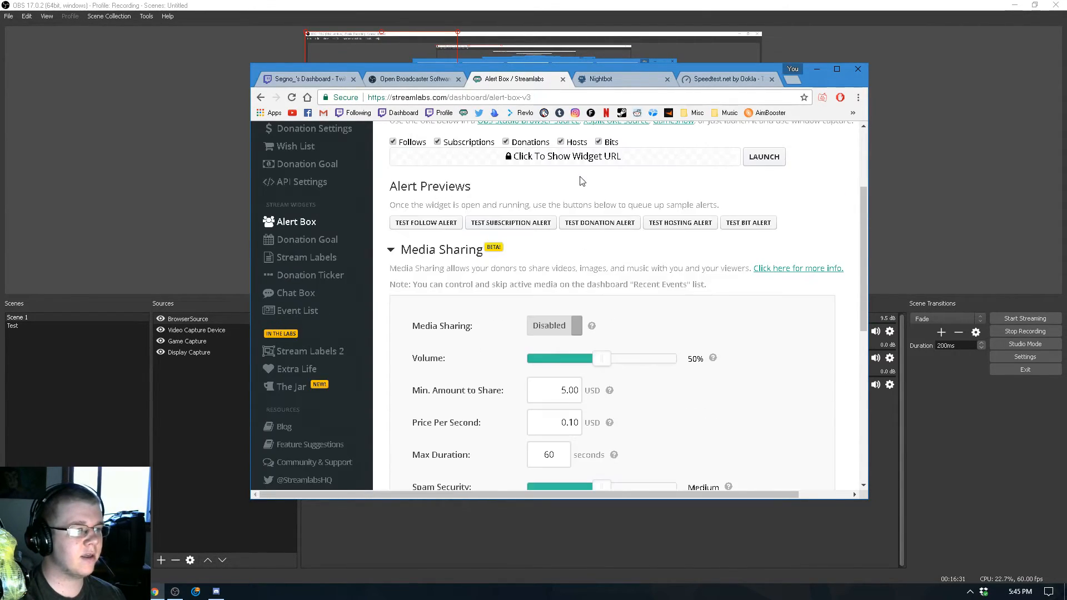
{"action": "scroll", "coordinate": [584, 201], "scroll_direction": "up", "scroll_amount": 2}
{"action": "left_click", "coordinate": [670, 240]}
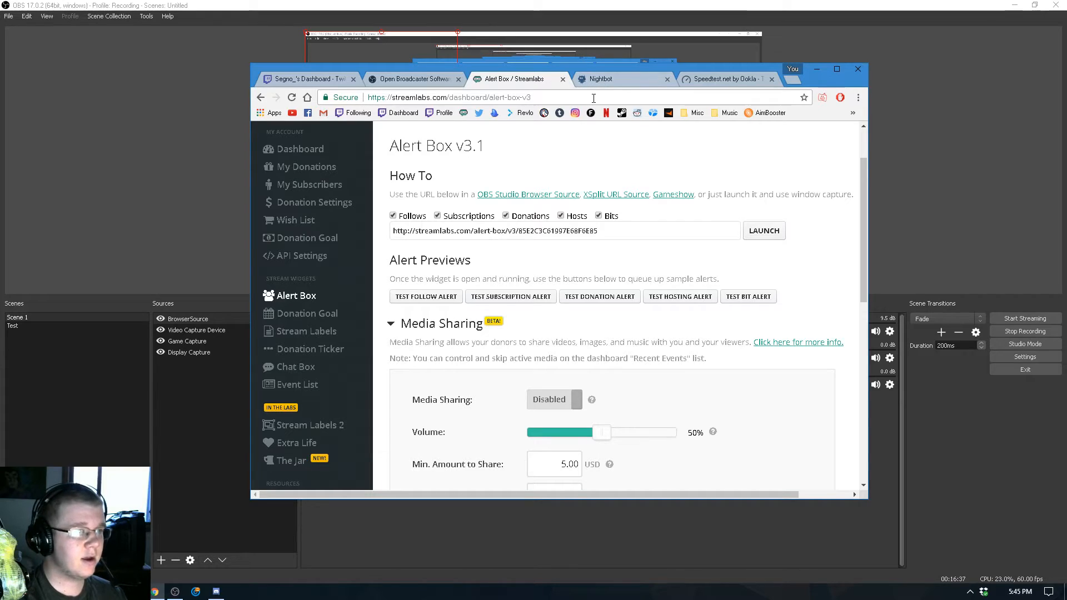
Switch to OBS, open the mixer's Advanced Audio Properties and move the dialog clear of the mixer levels.
{"action": "left_click", "coordinate": [247, 132]}
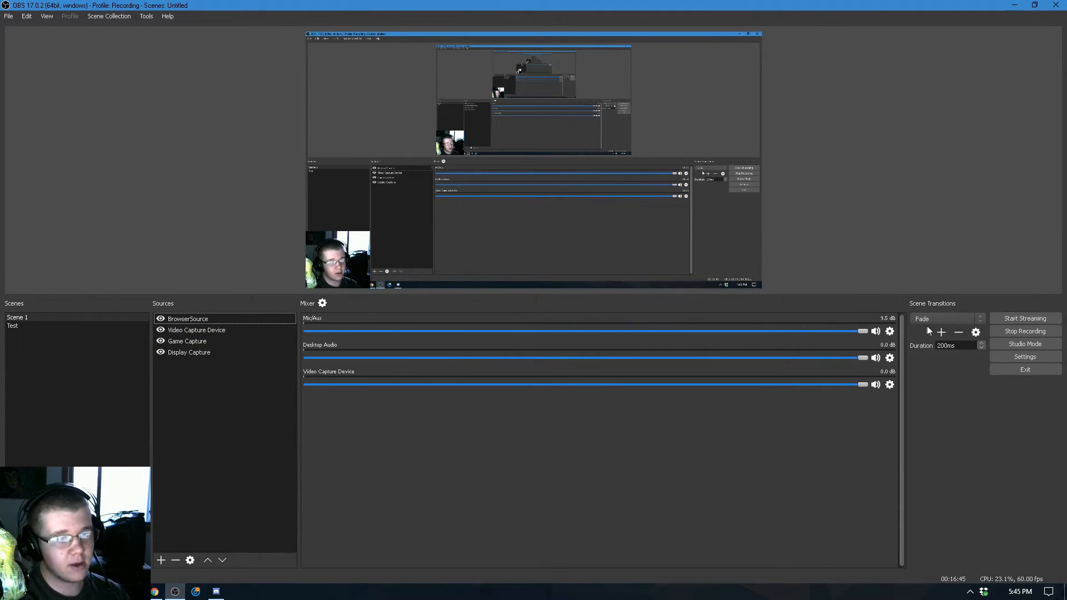
{"action": "left_click", "coordinate": [323, 303]}
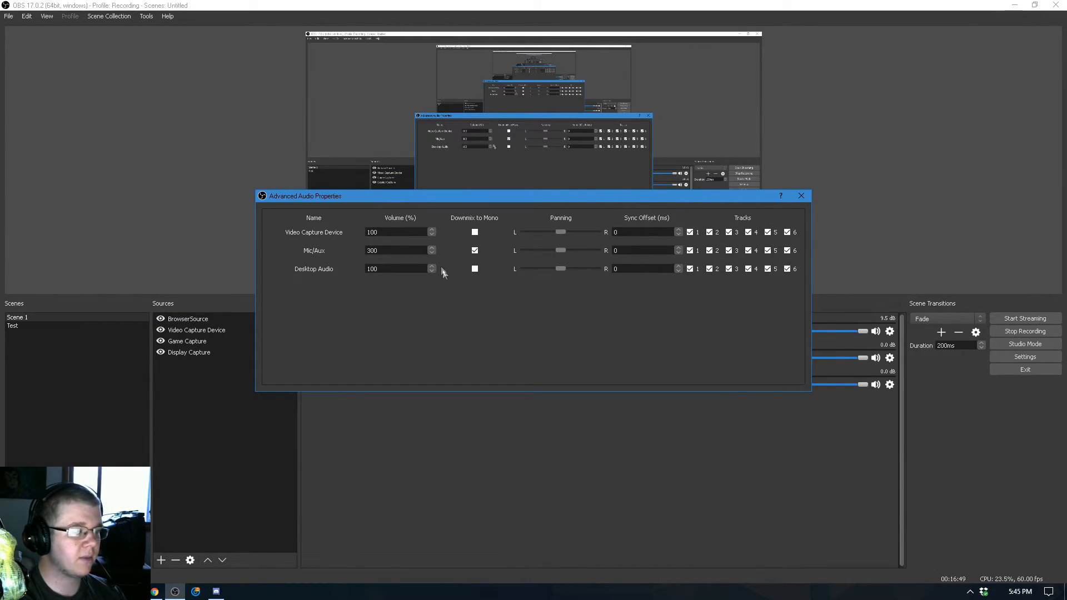
{"action": "left_click_drag", "start_coordinate": [376, 195], "coordinate": [358, 132]}
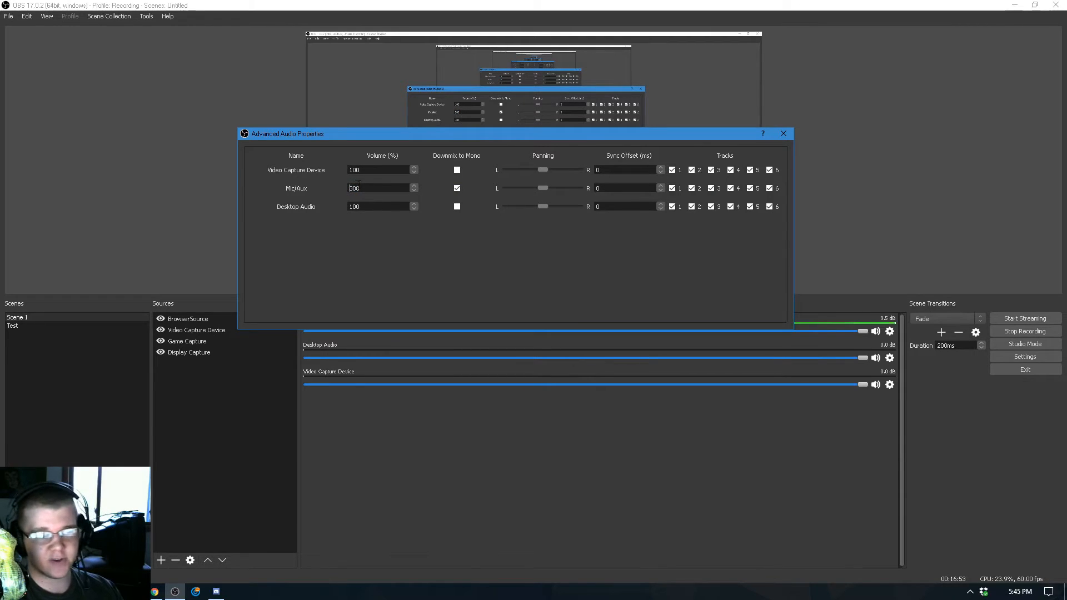
Examine the Mic/Aux volume percentage in the advanced audio properties, and close the dialog.
{"action": "left_click_drag", "start_coordinate": [388, 186], "coordinate": [341, 184]}
{"action": "left_click", "coordinate": [389, 189]}
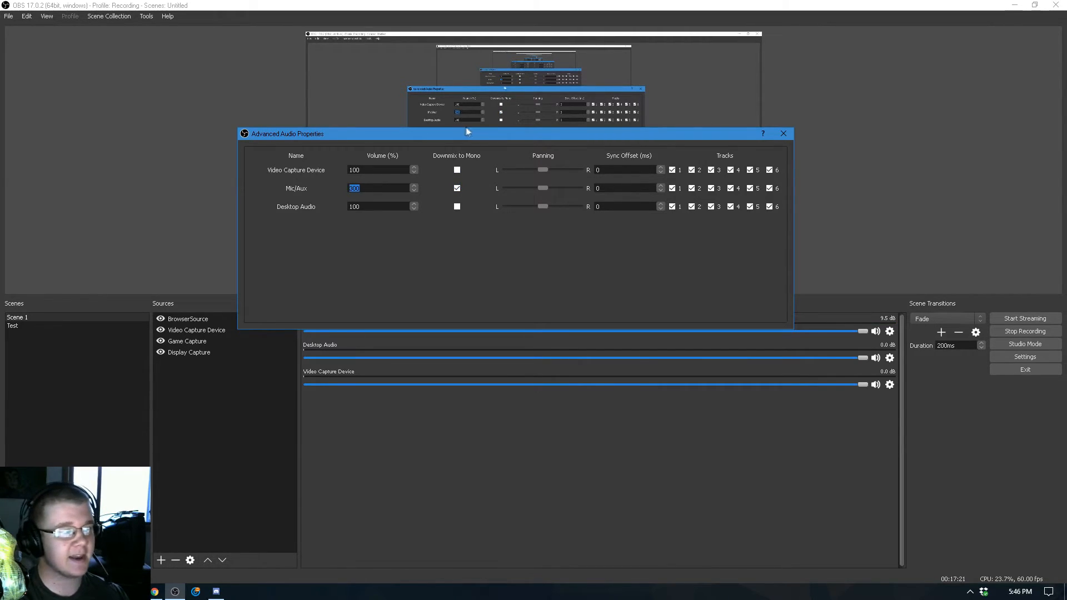
{"action": "left_click", "coordinate": [784, 135]}
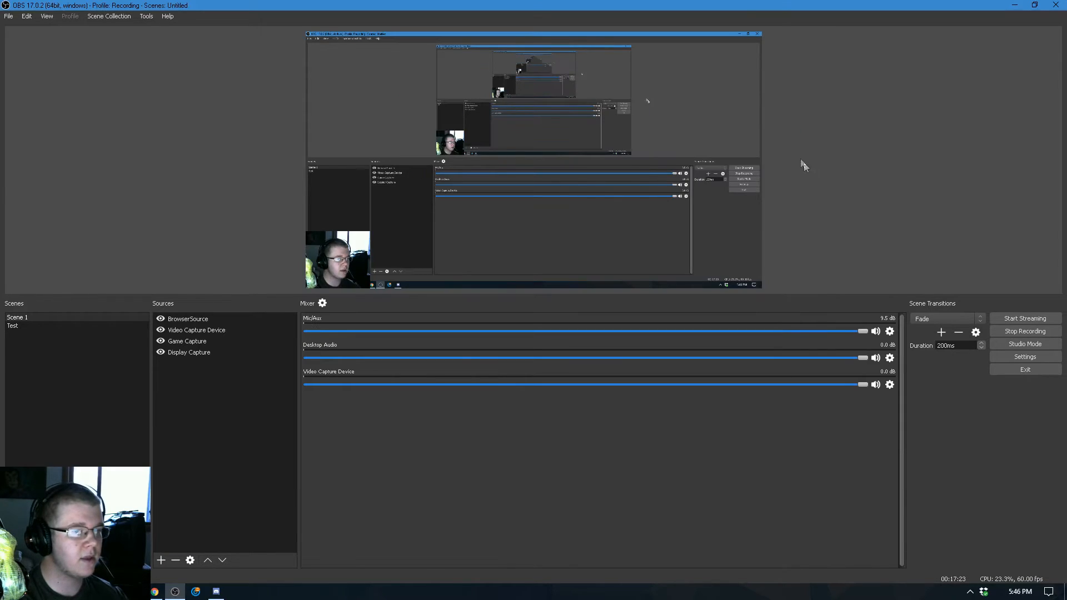
Open the Mic/Aux filters, set the Noise Gate's close threshold to -33 dB, and close the filters dialog.
{"action": "left_click", "coordinate": [891, 333]}
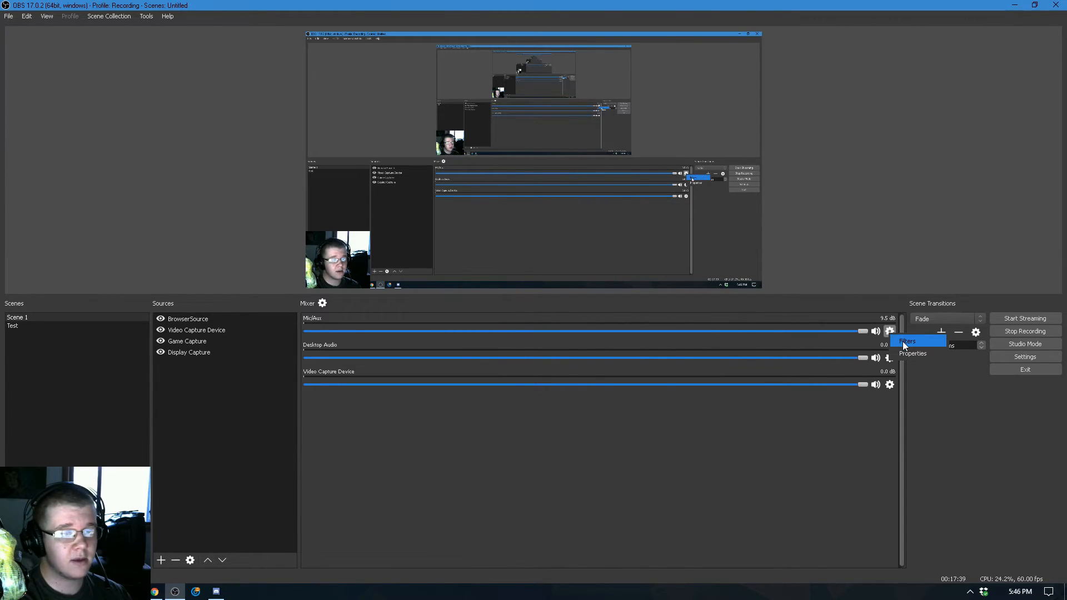
{"action": "left_click", "coordinate": [902, 341]}
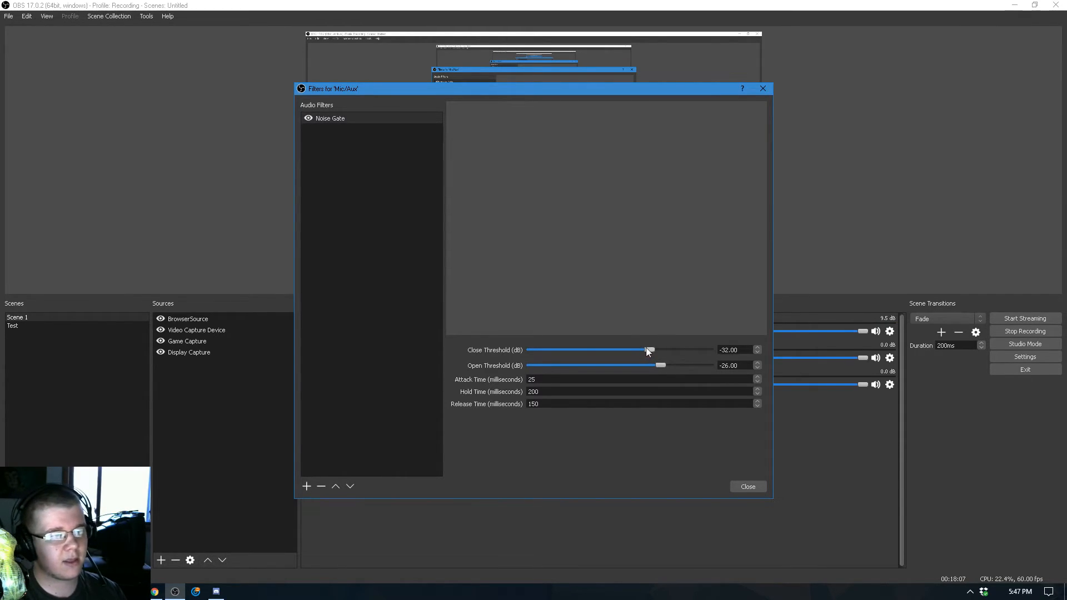
{"action": "left_click_drag", "start_coordinate": [658, 350], "coordinate": [685, 350]}
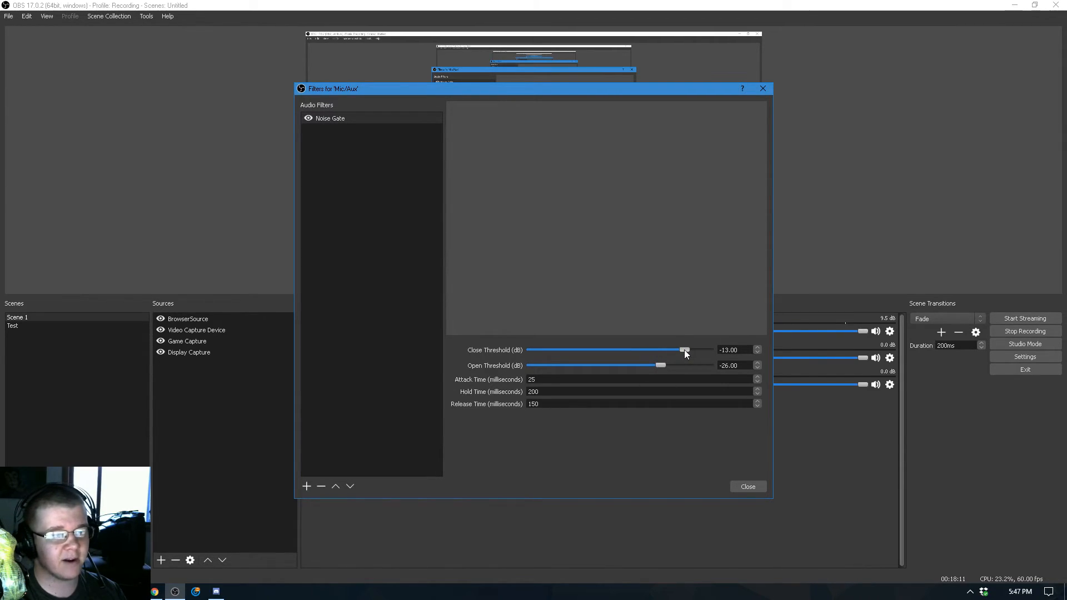
{"action": "left_click_drag", "start_coordinate": [684, 350], "coordinate": [645, 350]}
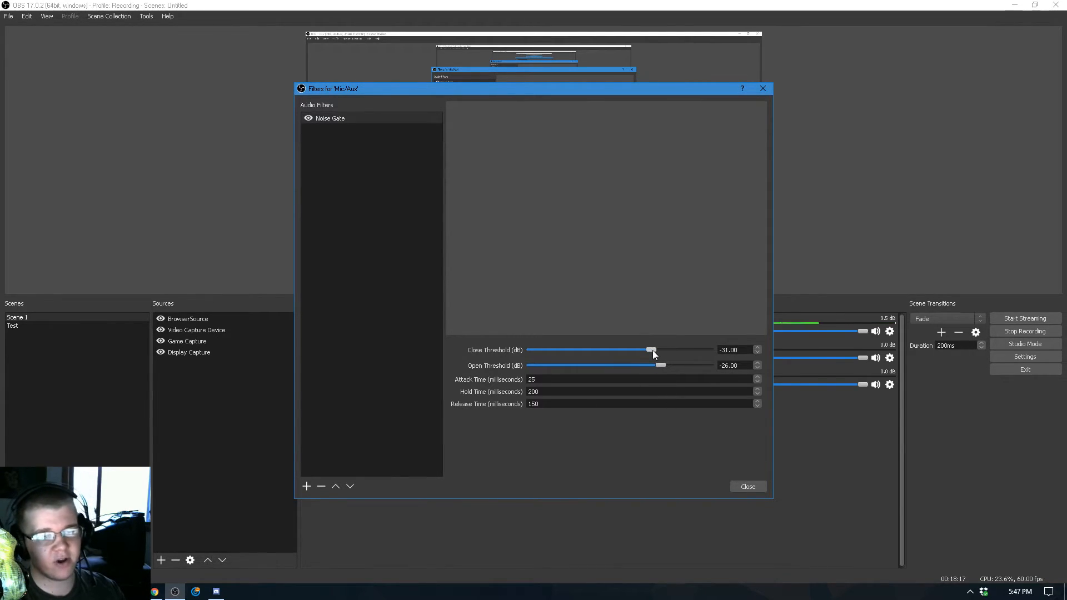
{"action": "left_click_drag", "start_coordinate": [655, 350], "coordinate": [633, 348]}
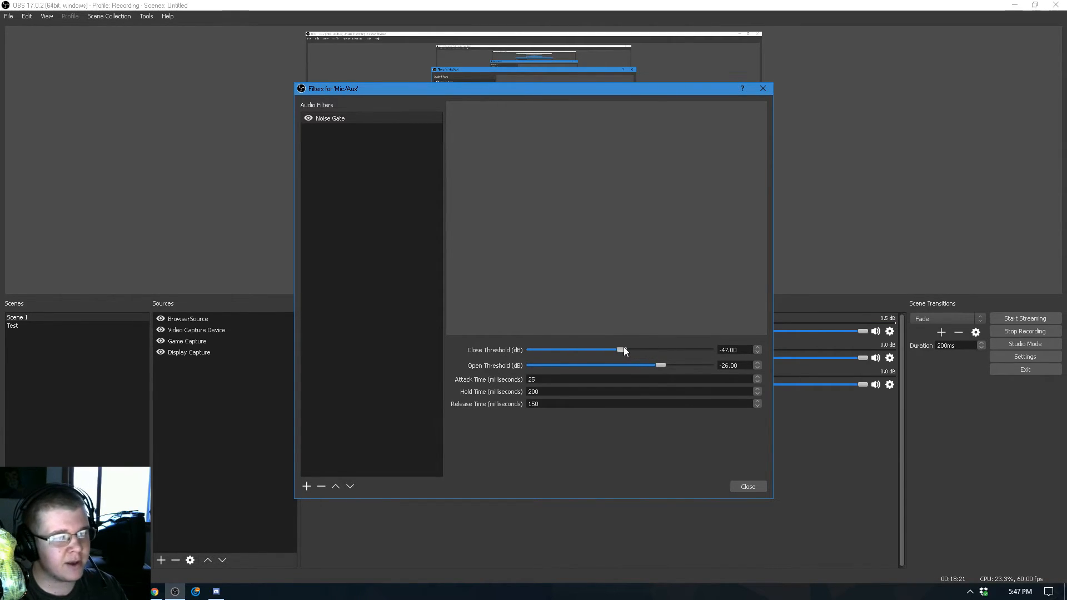
{"action": "left_click_drag", "start_coordinate": [622, 348], "coordinate": [648, 349]}
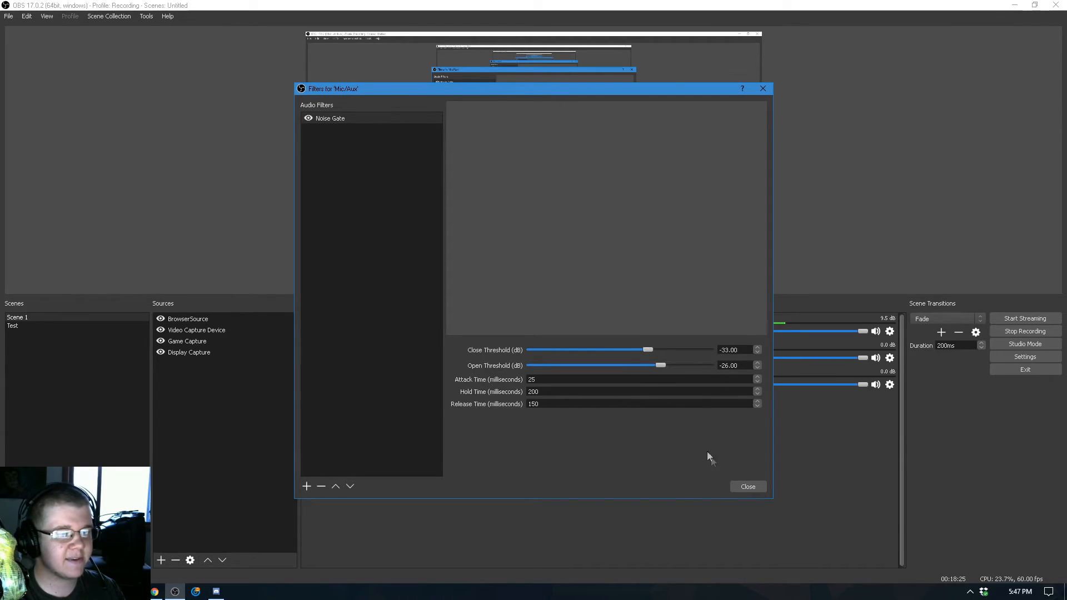
{"action": "left_click", "coordinate": [742, 486]}
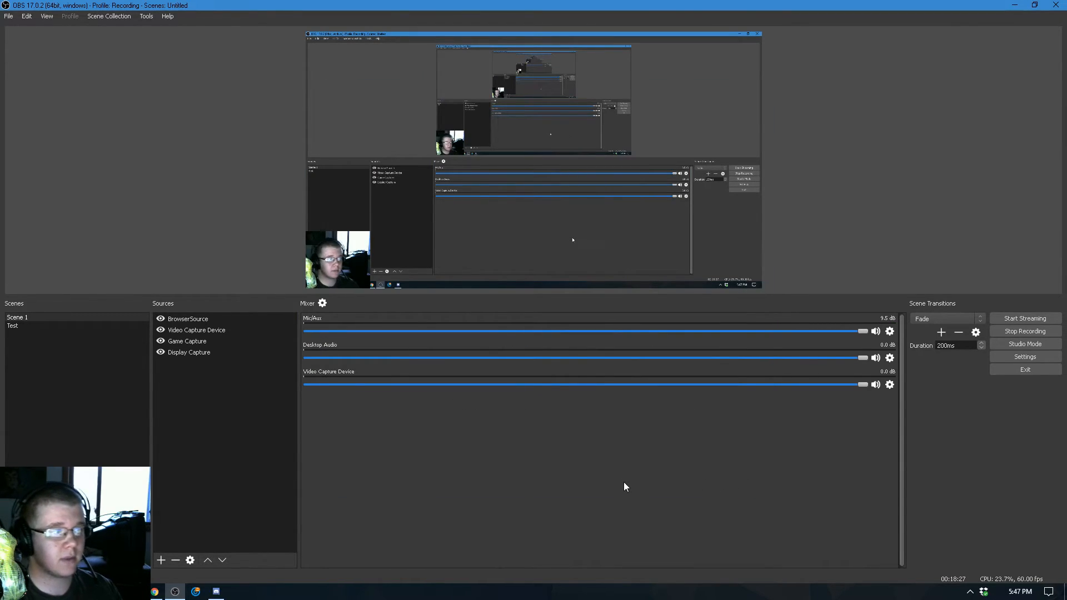
Mute the Video Capture Device in the audio mixer.
{"action": "left_click", "coordinate": [253, 494]}
{"action": "left_click", "coordinate": [408, 534]}
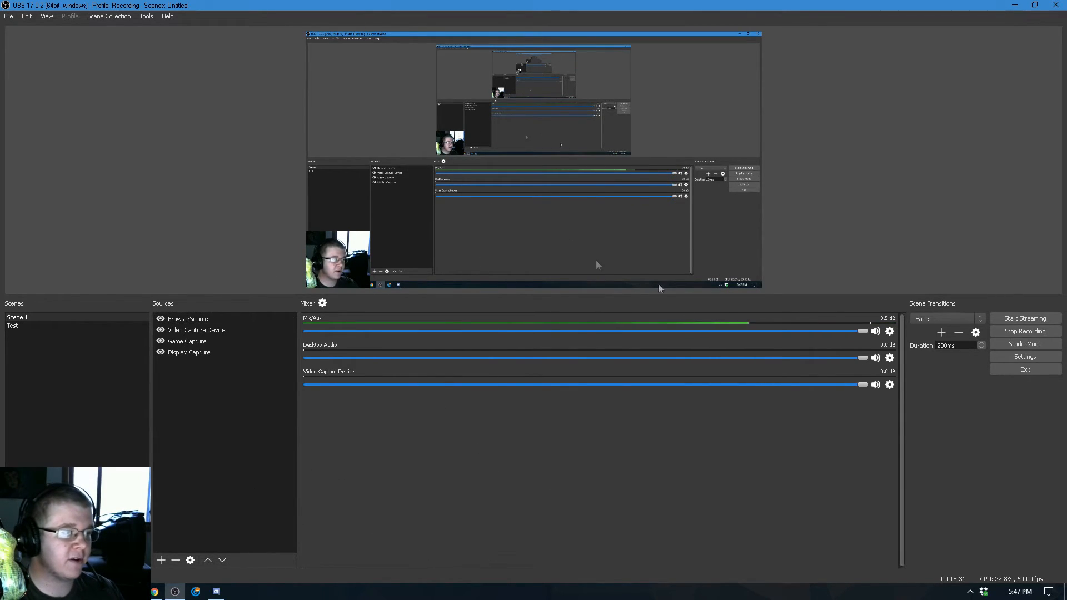
{"action": "left_click", "coordinate": [876, 384]}
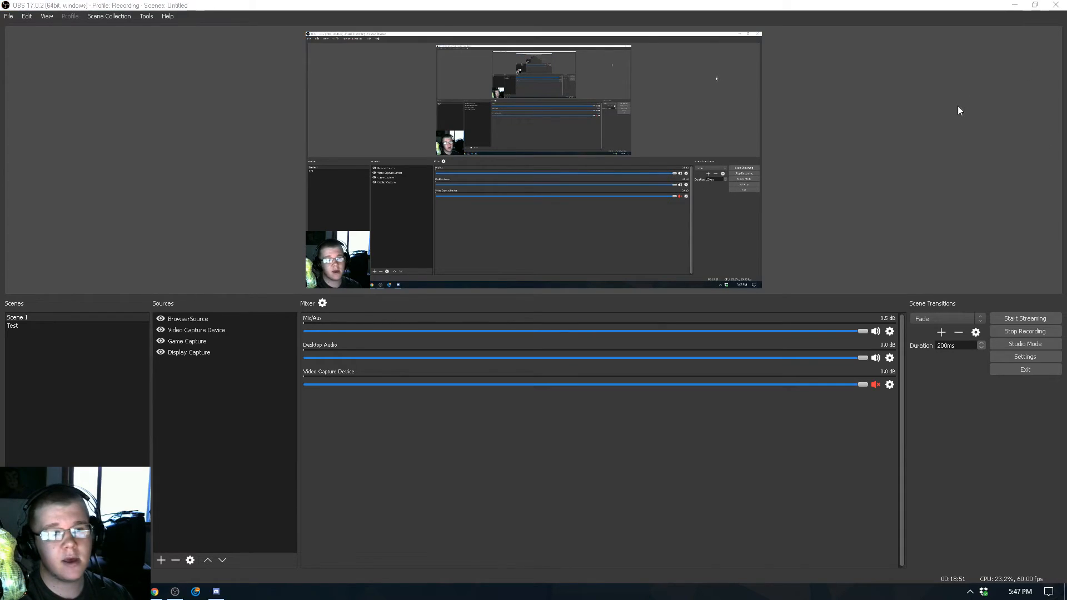
{"action": "left_click", "coordinate": [958, 109]}
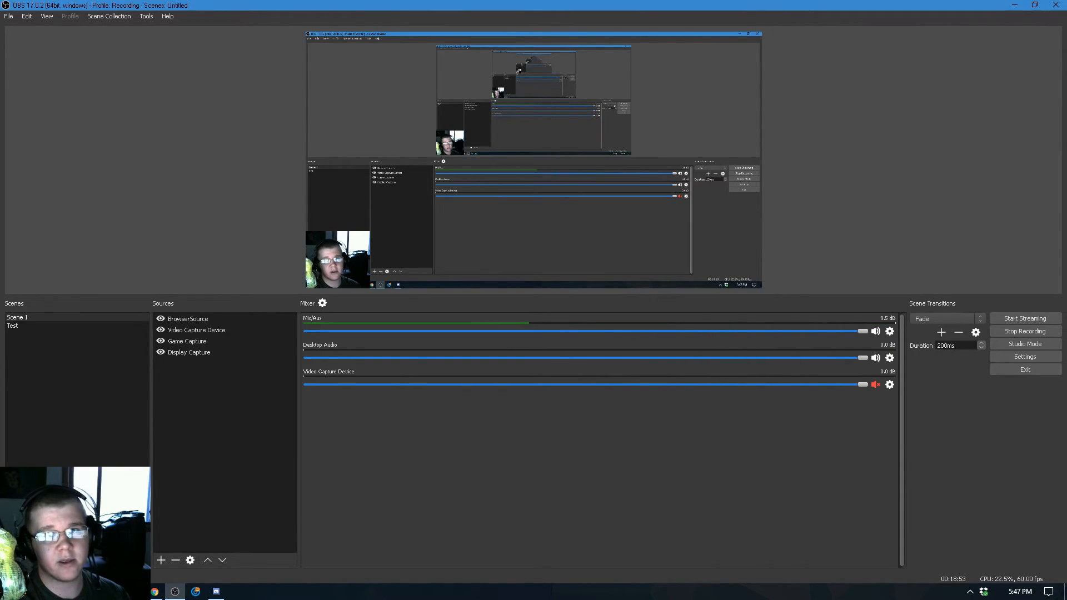
{"action": "left_click", "coordinate": [981, 208]}
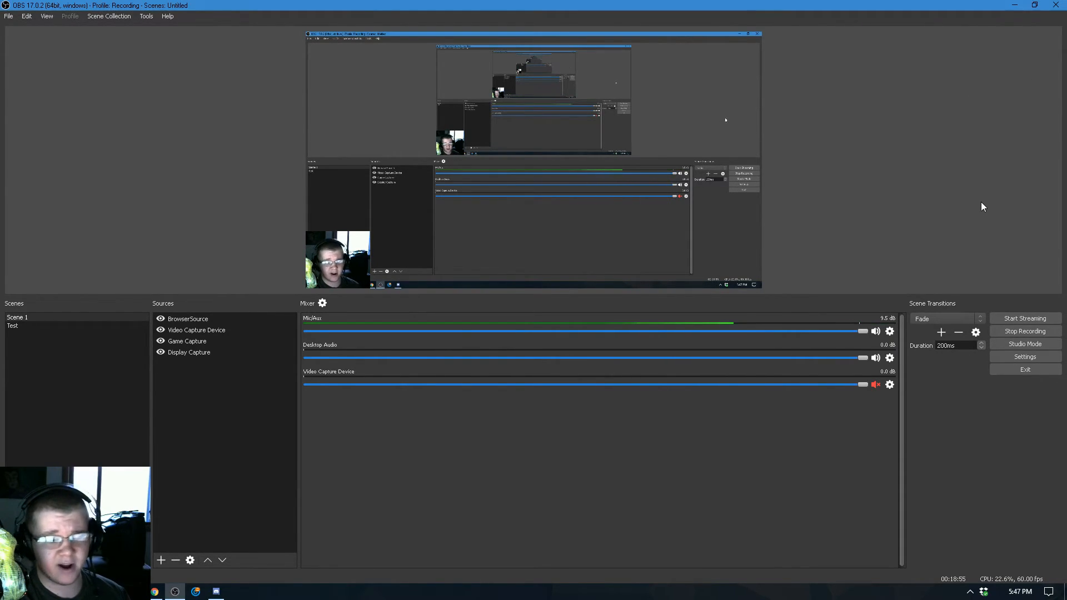
Switch to the browser and open the Live page of the Twitch dashboard.
{"action": "left_click", "coordinate": [156, 594]}
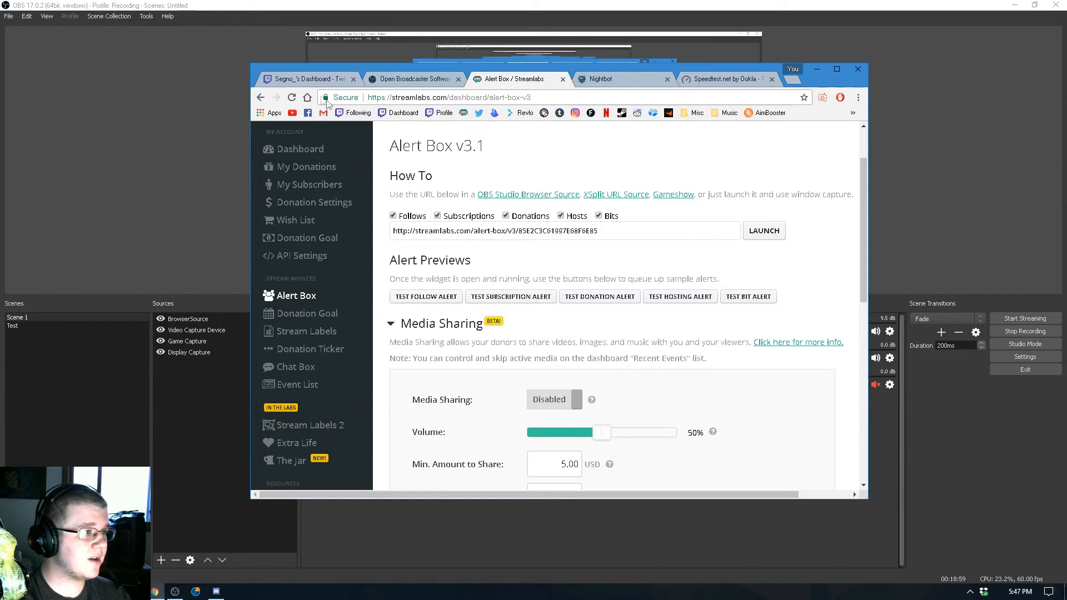
{"action": "left_click", "coordinate": [291, 78]}
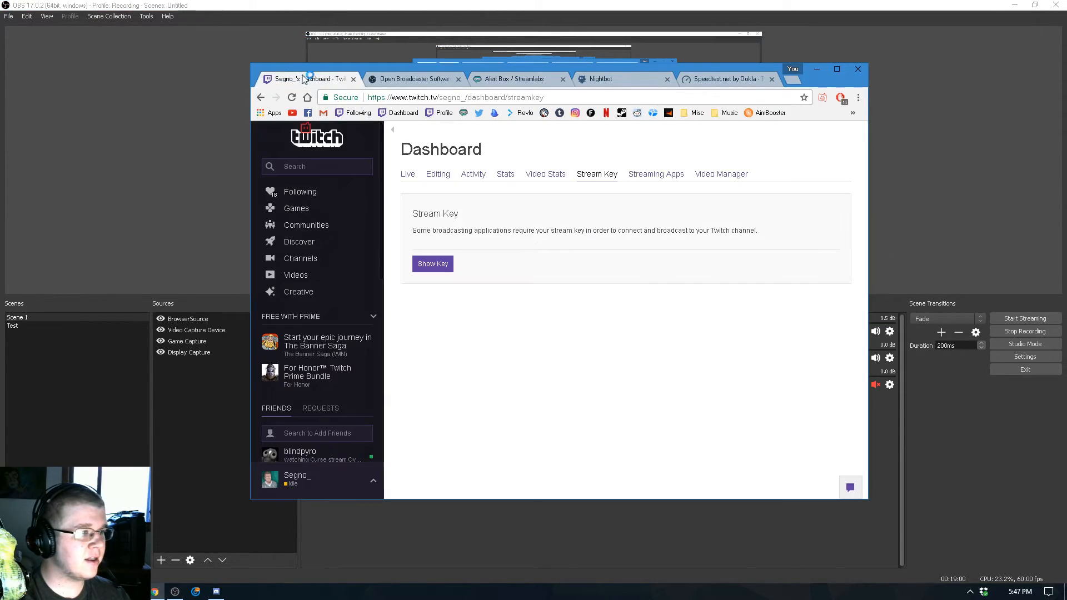
{"action": "triple_click", "coordinate": [409, 176]}
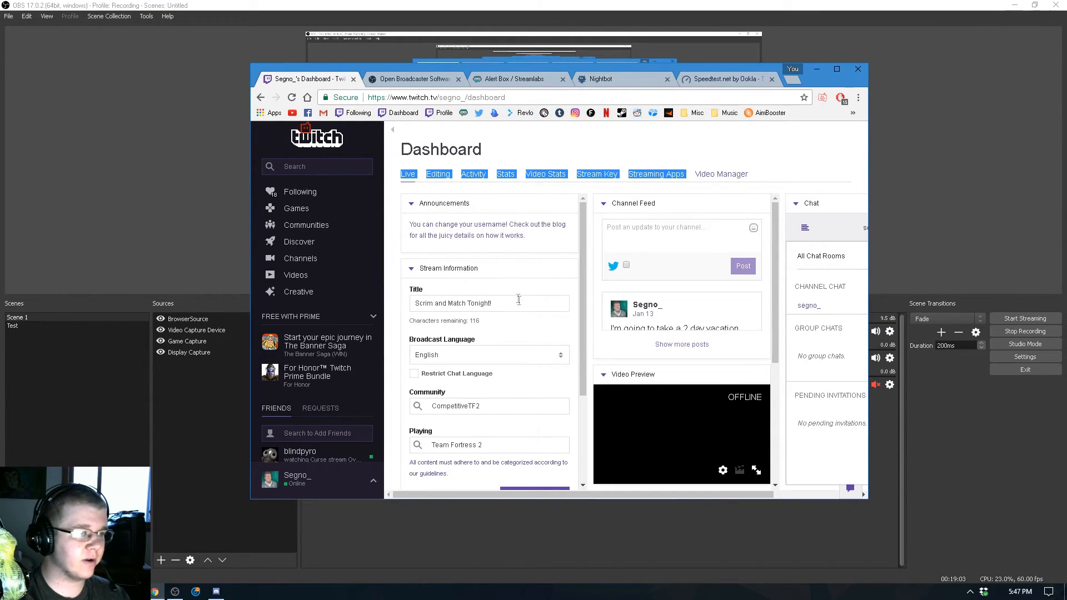
Replace the existing stream title with the trial title "arma 3", and clear the title field.
{"action": "left_click", "coordinate": [519, 303]}
{"action": "left_click_drag", "start_coordinate": [509, 300], "coordinate": [412, 303]}
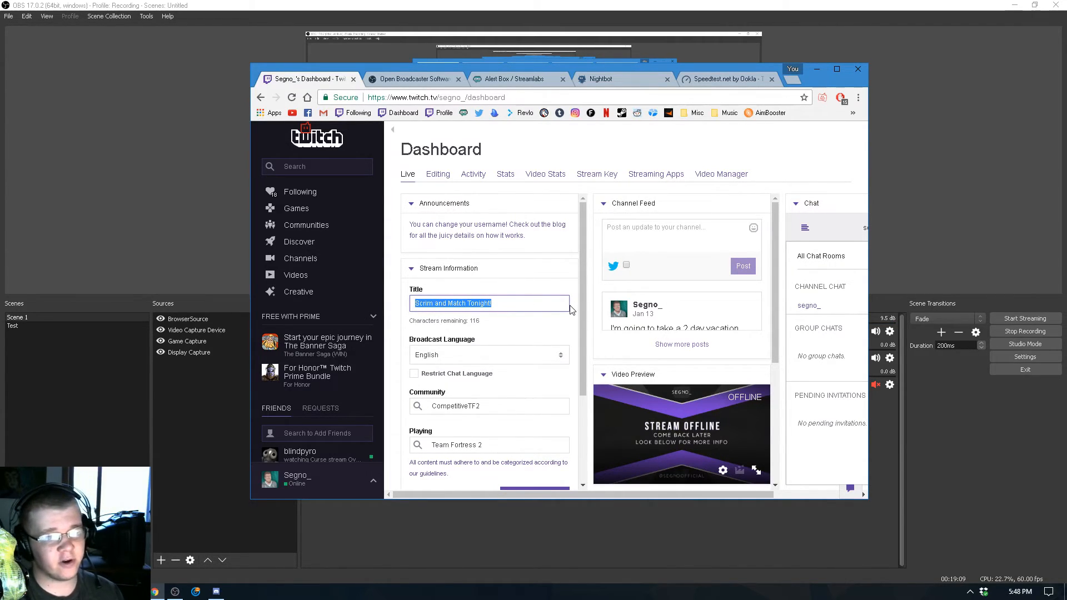
{"action": "left_click", "coordinate": [492, 303]}
{"action": "left_click_drag", "start_coordinate": [492, 303], "coordinate": [414, 304]}
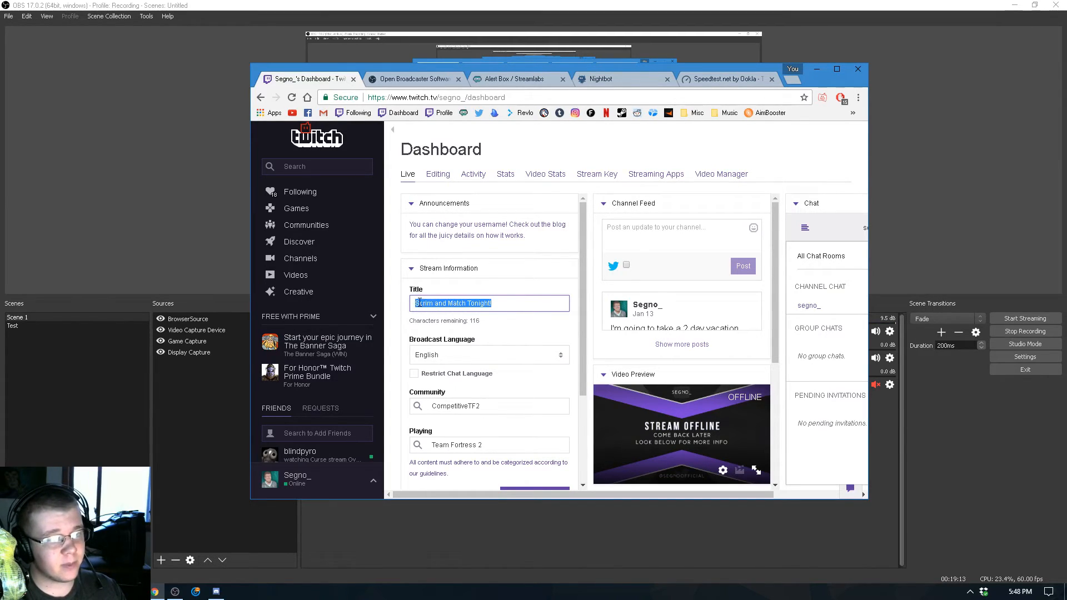
{"action": "left_click", "coordinate": [518, 302]}
{"action": "left_click_drag", "start_coordinate": [519, 302], "coordinate": [410, 305]}
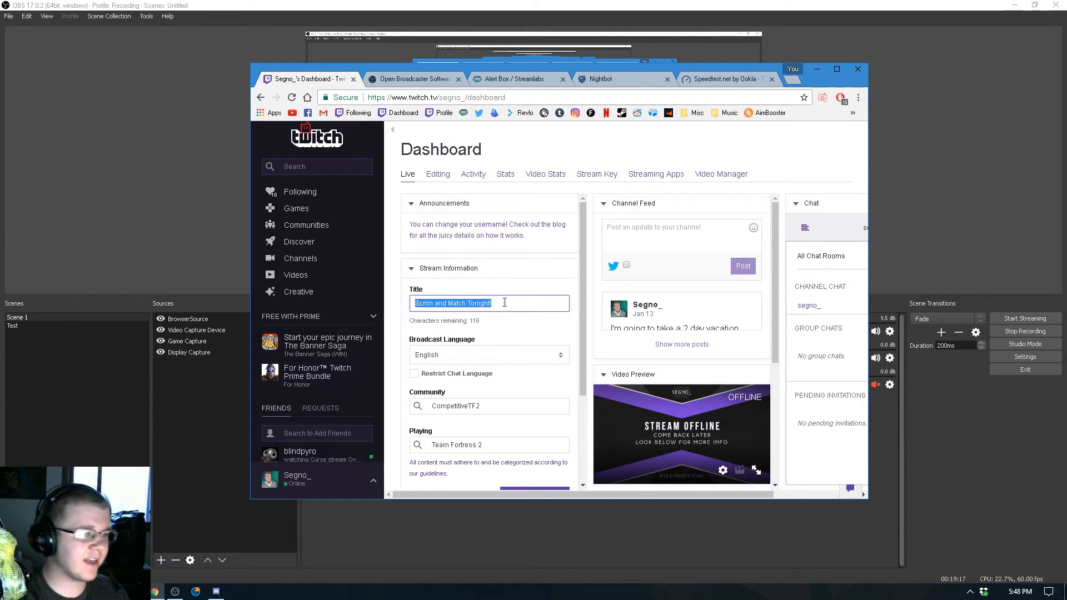
{"action": "type", "text": "arma 3"}
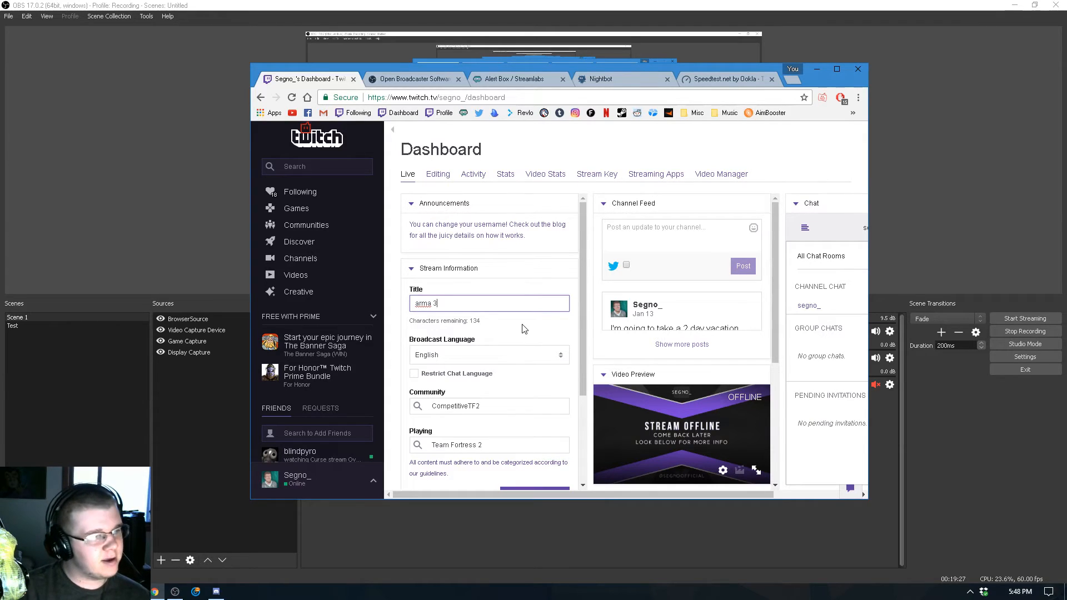
{"action": "key", "text": "BackSpace"}
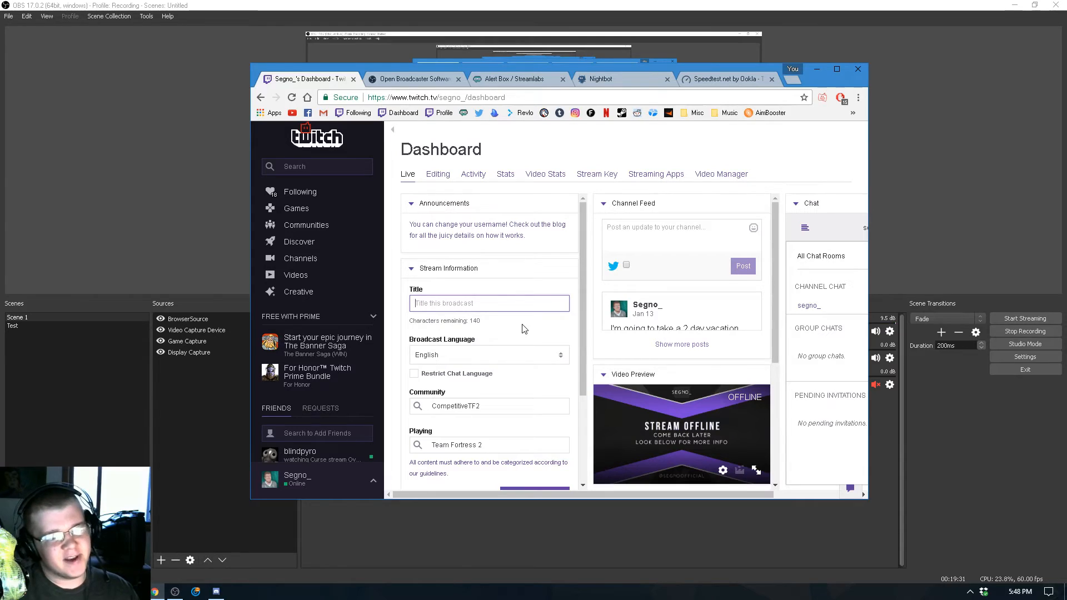
{"action": "type", "text": "Grind to"}
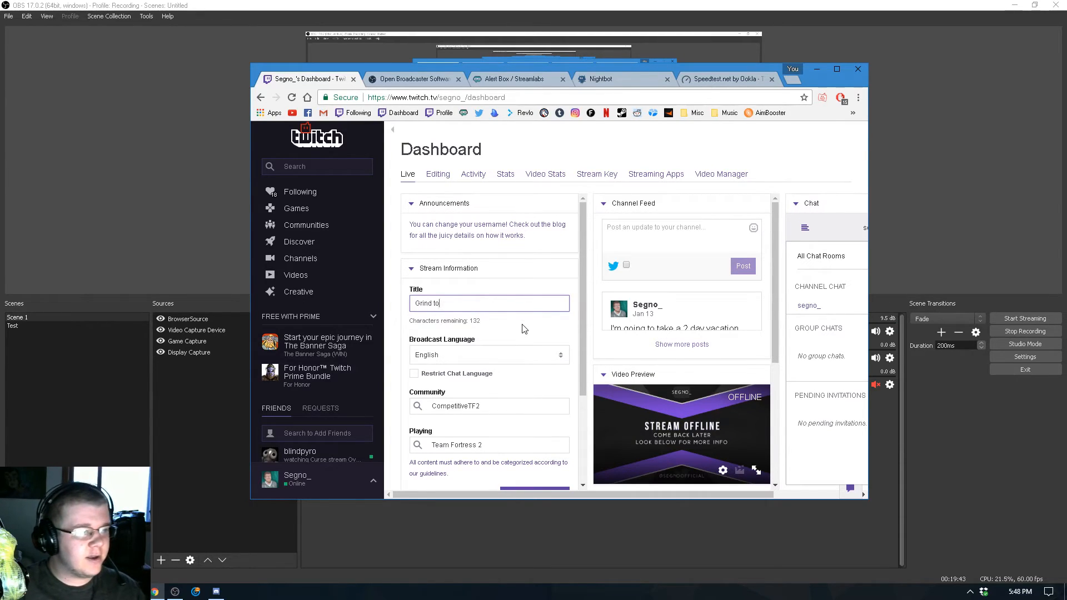
{"action": "key", "text": "BackSpace"}
{"action": "key", "text": "BackSpace"}
{"action": "key", "text": "BackSpace"}
{"action": "key", "text": "BackSpace"}
{"action": "key", "text": "BackSpace"}
{"action": "key", "text": "BackSpace"}
{"action": "key", "text": "BackSpace"}
{"action": "key", "text": "BackSpace"}
Enter "Jump maps, pubs, and quickplay with viewers!" as the stream title.
{"action": "type", "text": "Jump maps"}
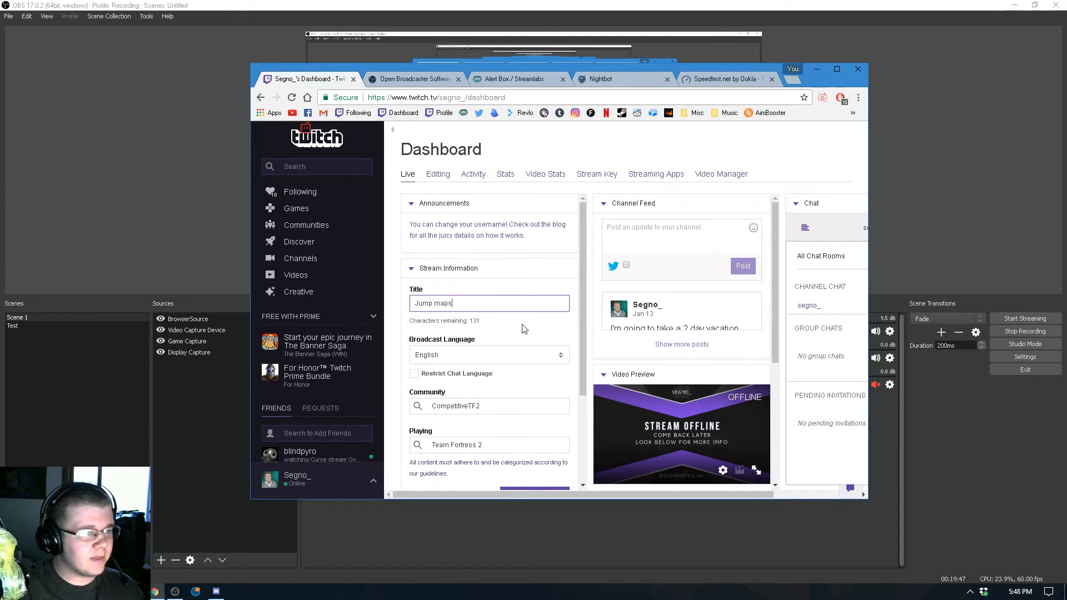
{"action": "type", "text": ", pubs, and"}
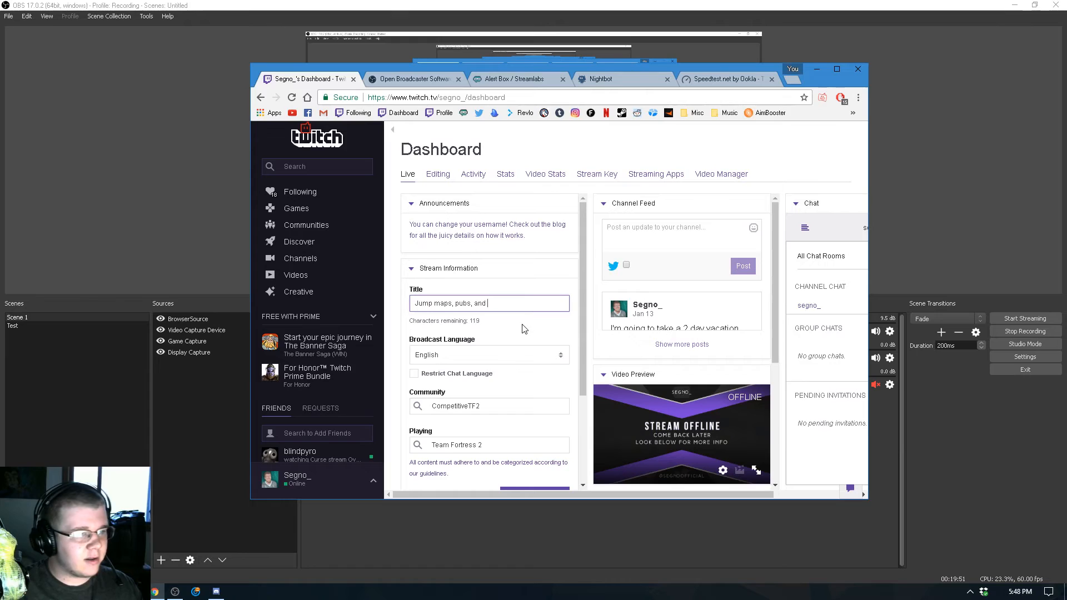
{"action": "type", "text": " quickplay with vi"}
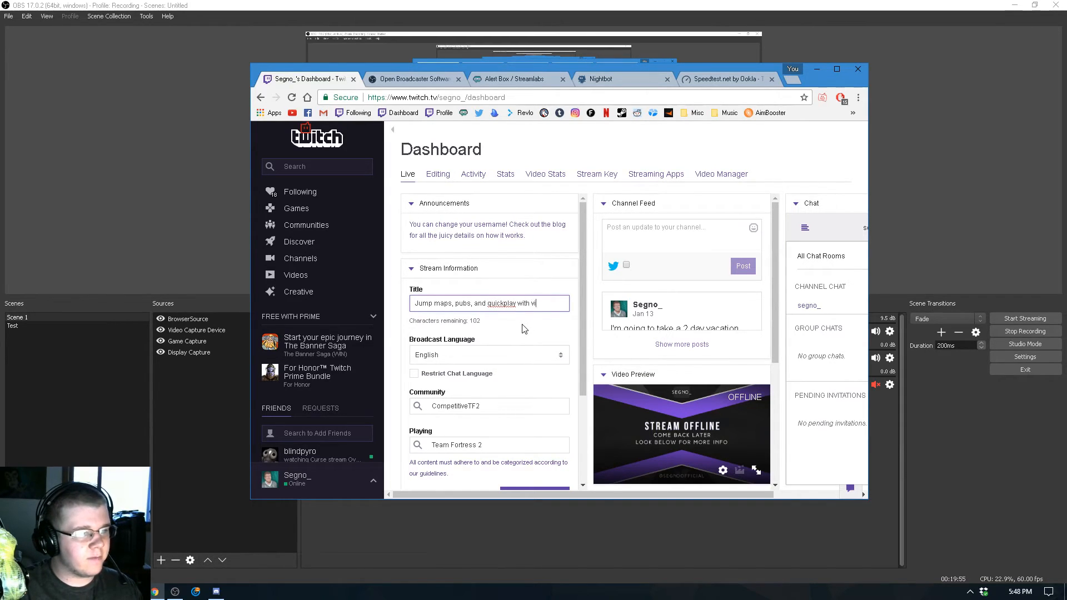
{"action": "type", "text": "ewersd"}
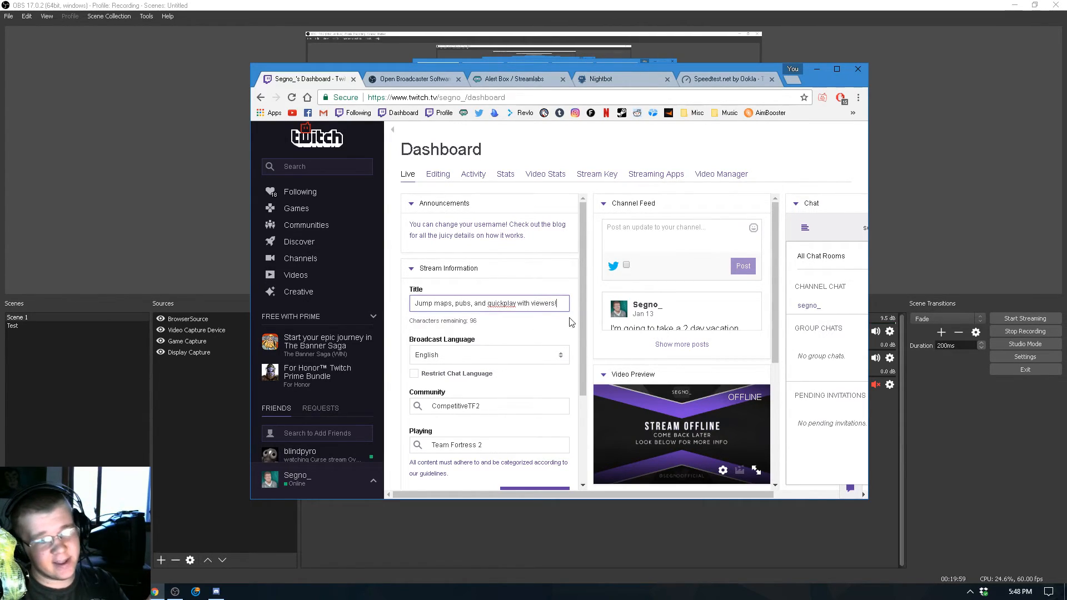
{"action": "left_click_drag", "start_coordinate": [559, 304], "coordinate": [409, 313]}
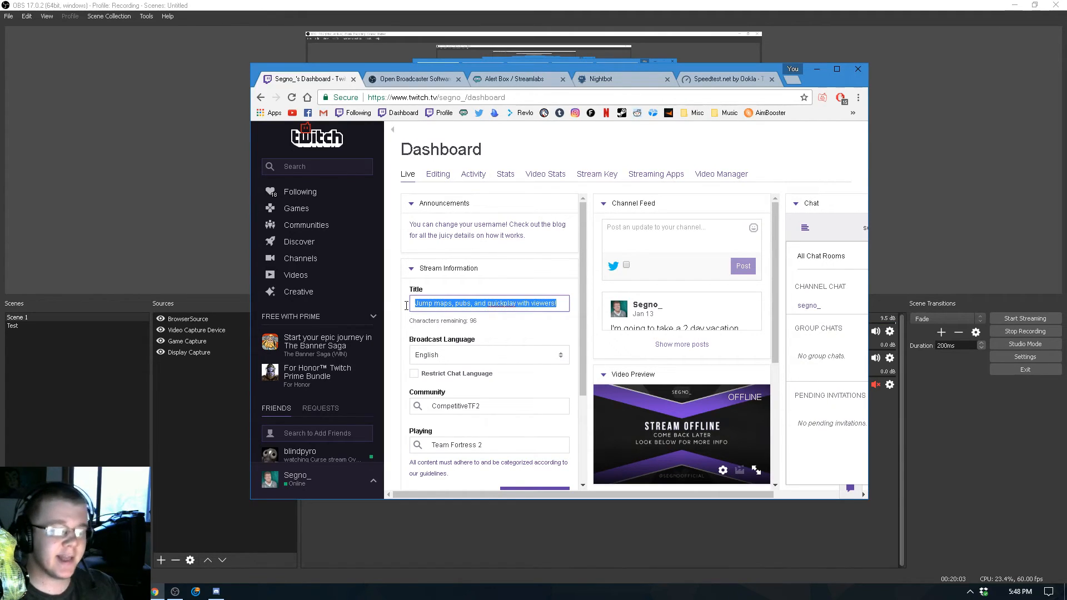
{"action": "left_click", "coordinate": [487, 320]}
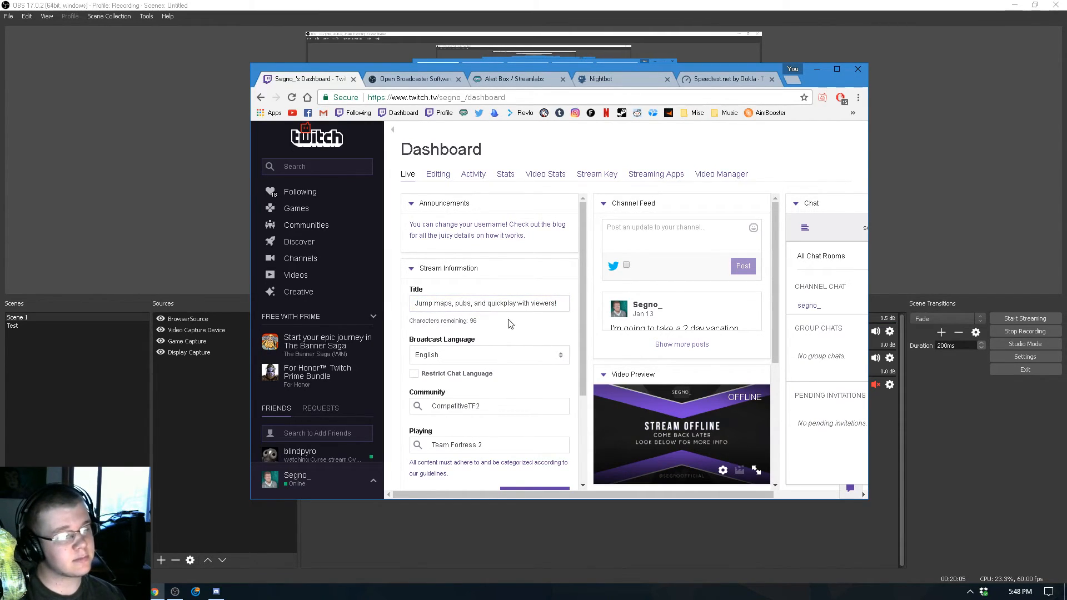
Examine the community assigned to the broadcast in the stream information.
{"action": "left_click_drag", "start_coordinate": [495, 405], "coordinate": [423, 407]}
{"action": "left_click_drag", "start_coordinate": [539, 405], "coordinate": [417, 408]}
{"action": "left_click_drag", "start_coordinate": [495, 405], "coordinate": [397, 412]}
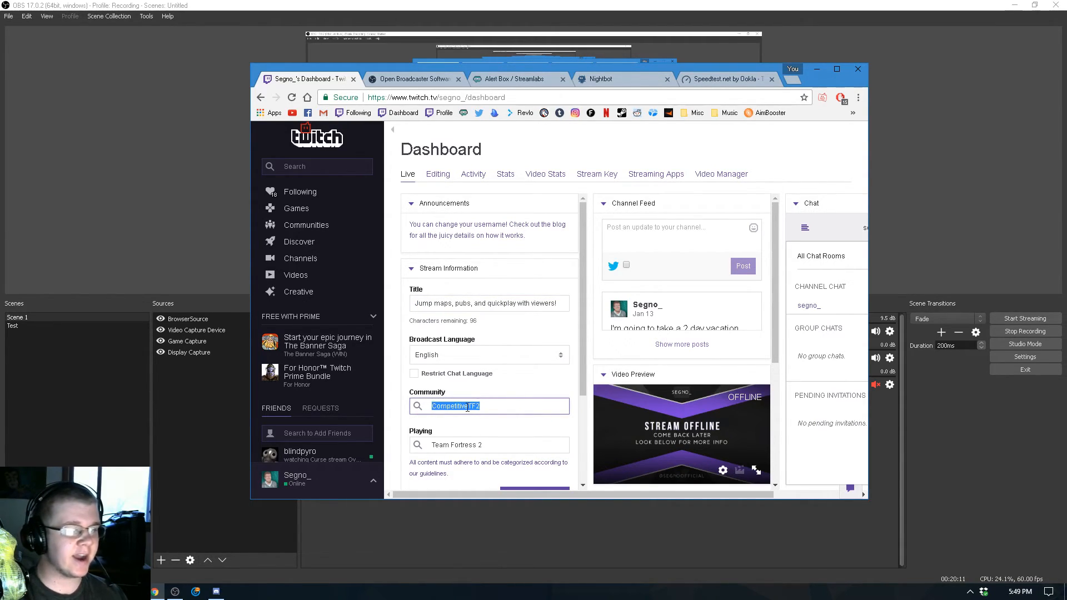
{"action": "left_click", "coordinate": [521, 405]}
{"action": "key", "text": "ctrl+a"}
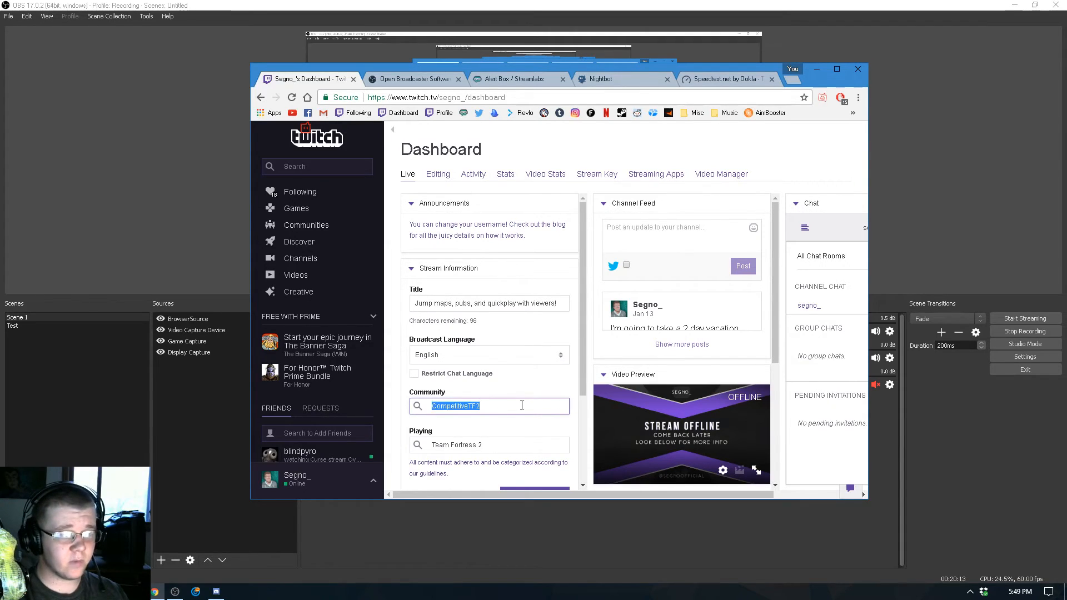
{"action": "left_click", "coordinate": [512, 404]}
{"action": "key", "text": "ctrl+a"}
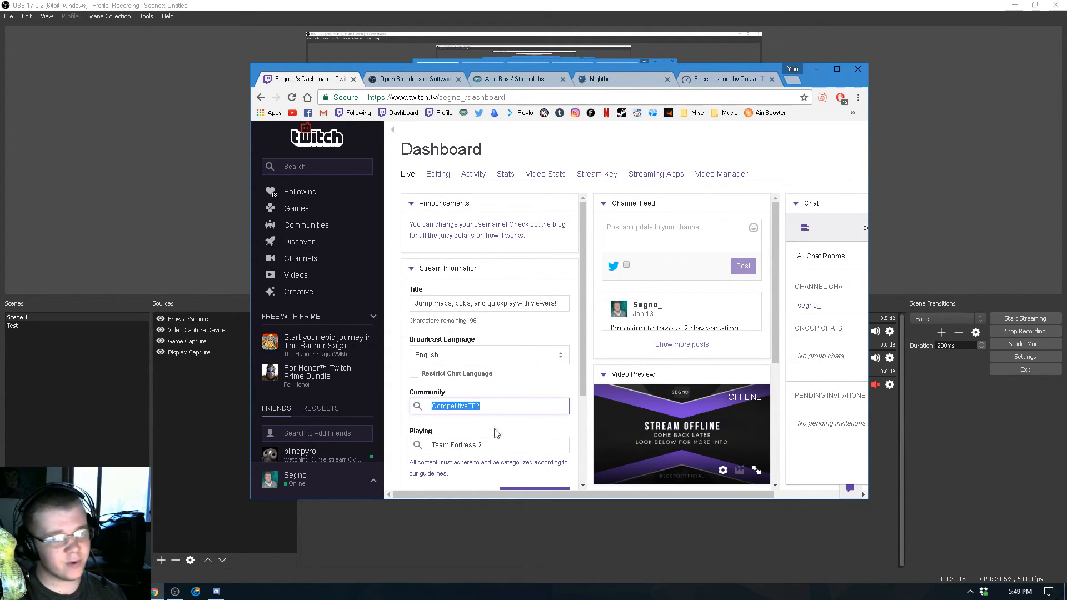
Set the game being played to Arma 3 in the stream information, using the search term "arma".
{"action": "left_click", "coordinate": [494, 445]}
{"action": "left_click_drag", "start_coordinate": [494, 445], "coordinate": [422, 448]}
{"action": "left_click", "coordinate": [507, 444]}
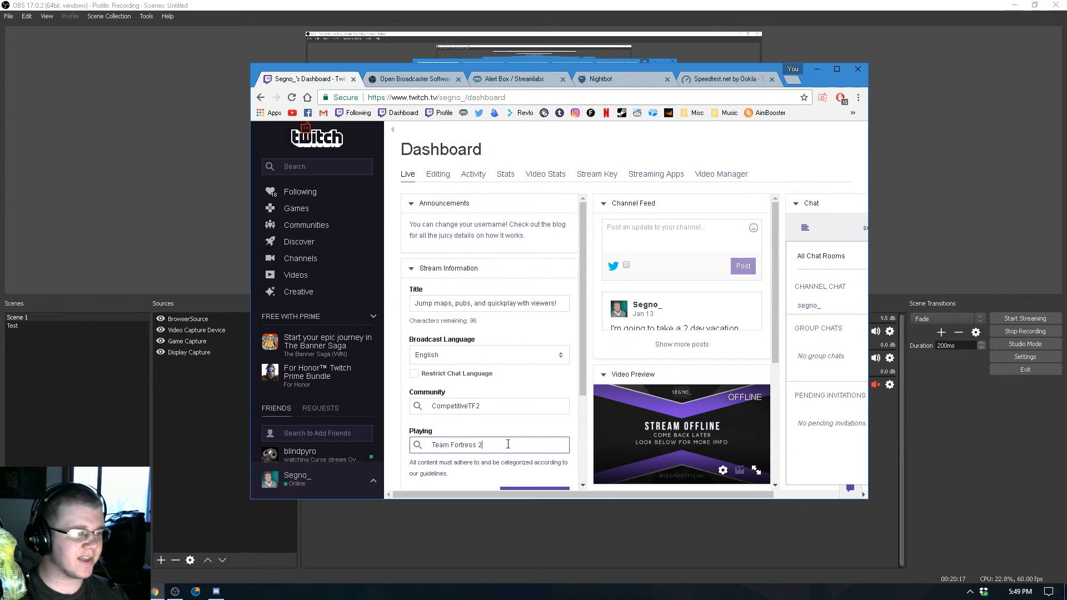
{"action": "scroll", "coordinate": [489, 435], "scroll_direction": "down", "scroll_amount": 1}
{"action": "left_click_drag", "start_coordinate": [484, 371], "coordinate": [427, 370]}
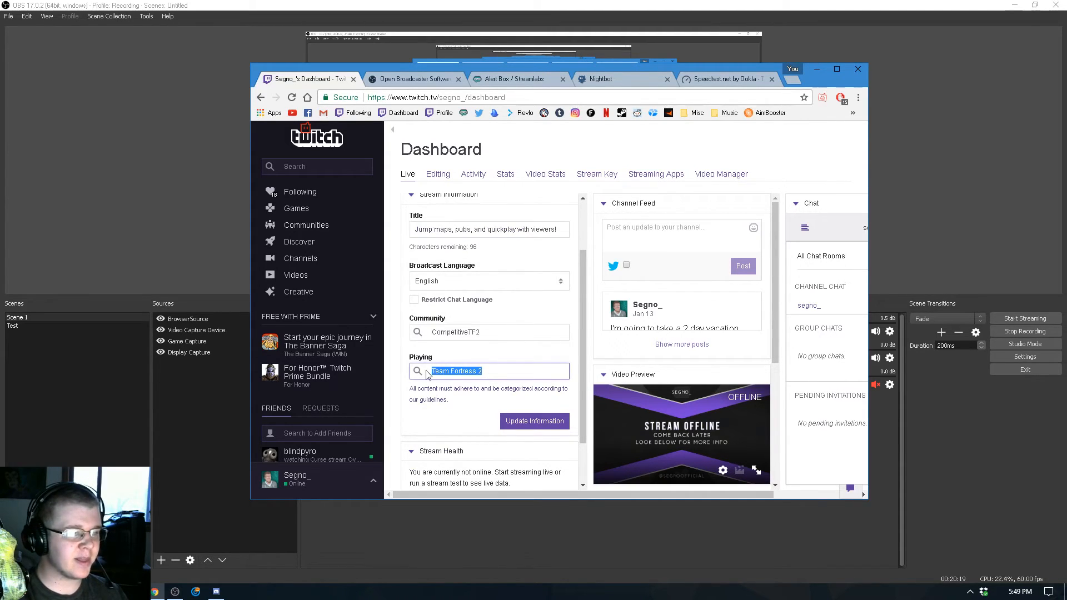
{"action": "type", "text": "arma"}
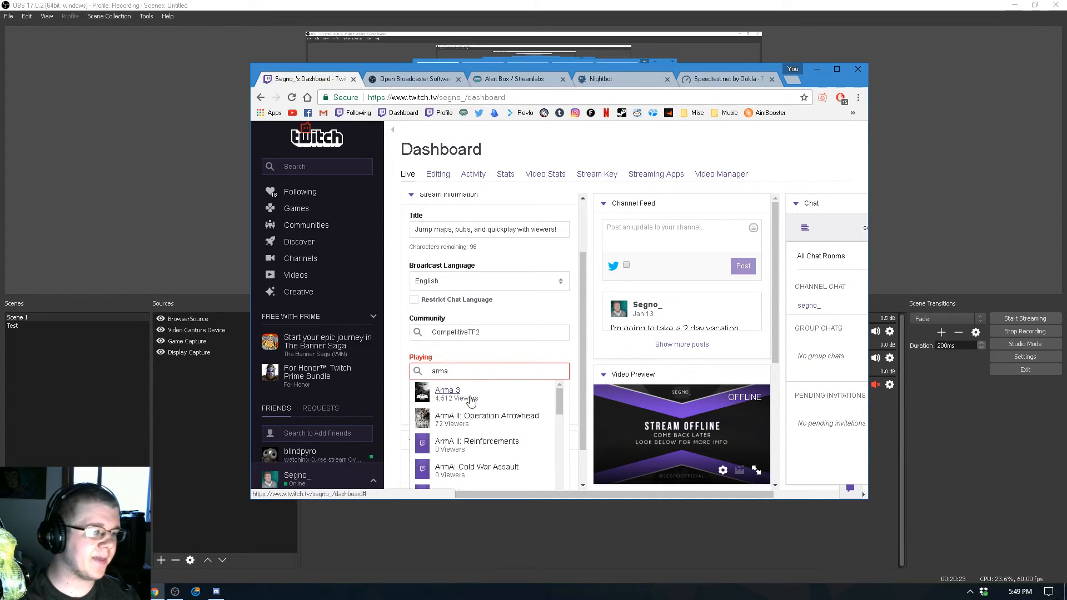
{"action": "left_click", "coordinate": [468, 398]}
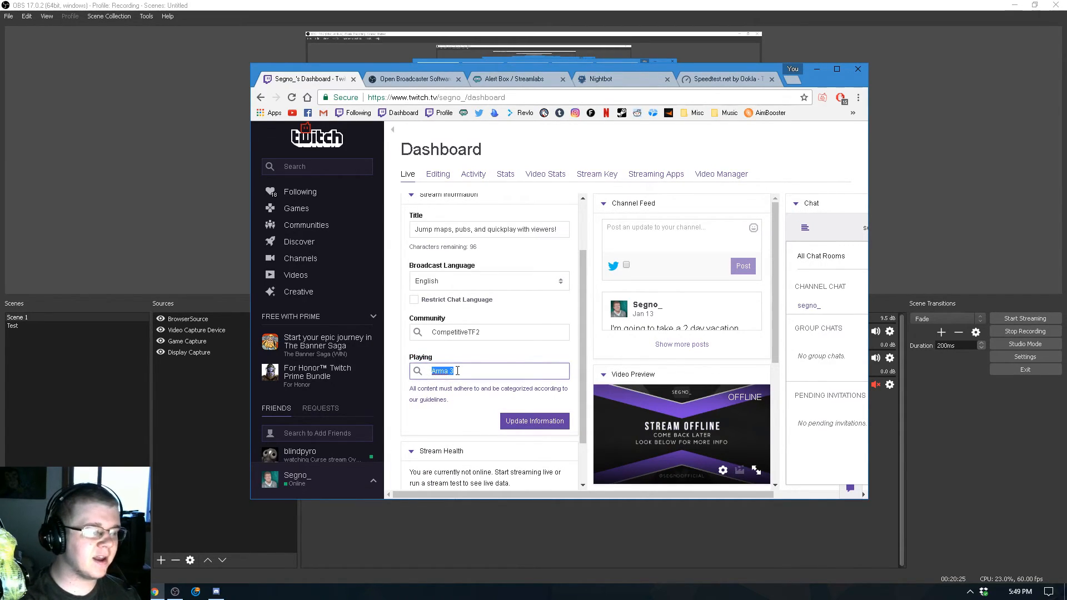
Change the game being played to Team Fortress 2 in the stream information, using the search term "Team Fortress".
{"action": "left_click", "coordinate": [493, 370]}
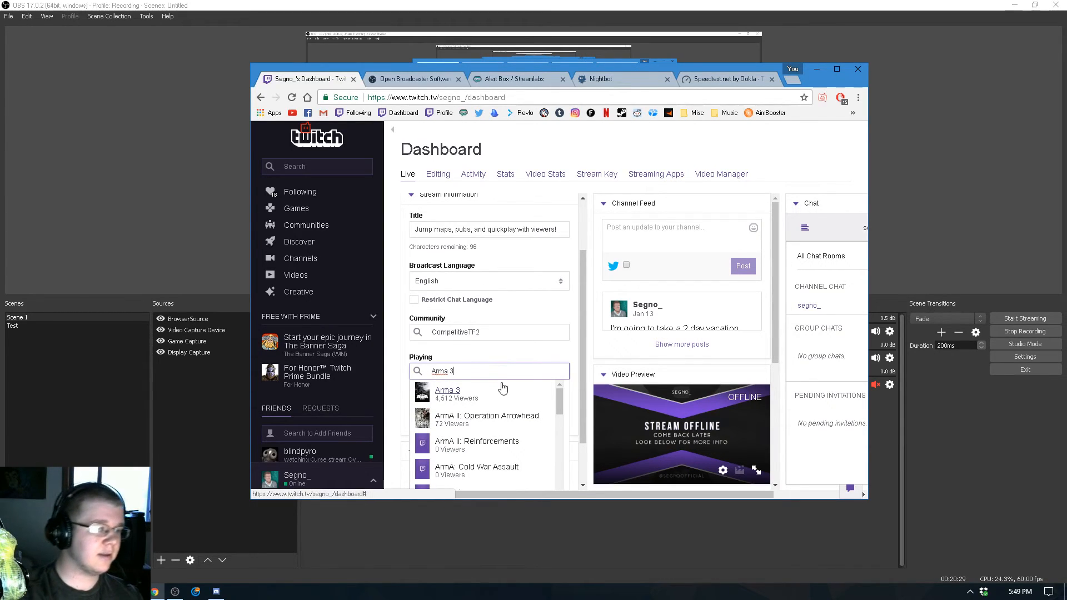
{"action": "left_click_drag", "start_coordinate": [468, 370], "coordinate": [401, 377]}
{"action": "type", "text": "Team Fortress"}
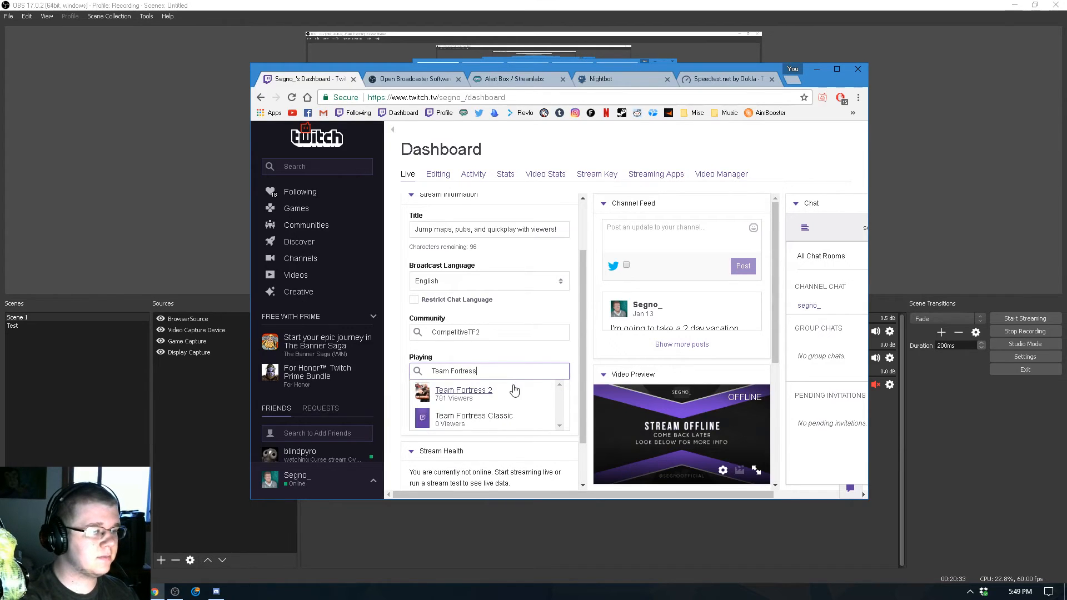
{"action": "left_click", "coordinate": [464, 393]}
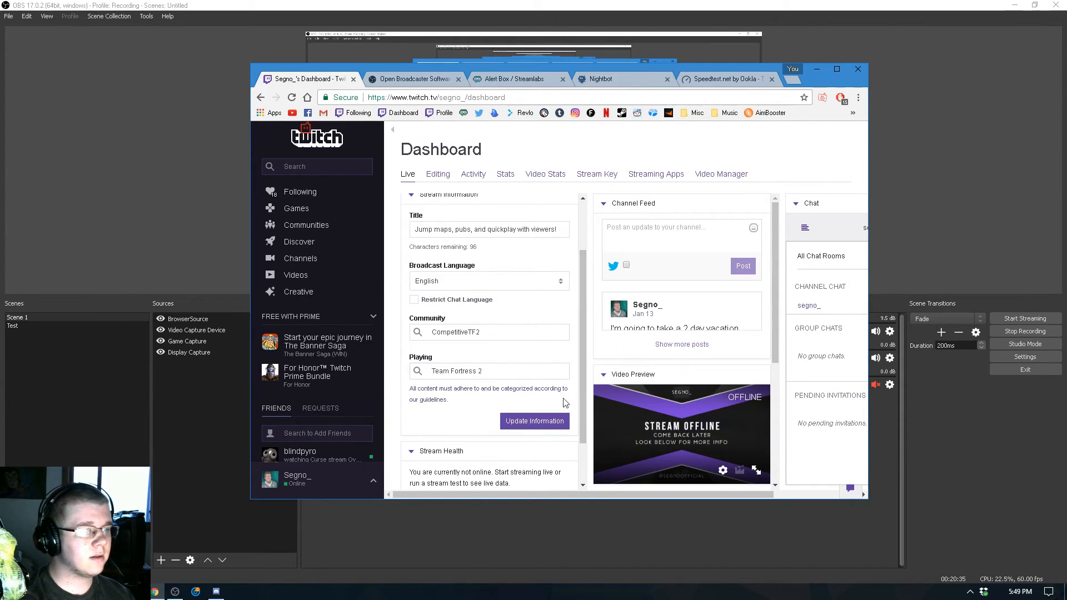
Pop out the dashboard's channel chat into its own window and place it beside the dashboard.
{"action": "left_click_drag", "start_coordinate": [503, 494], "coordinate": [672, 490]}
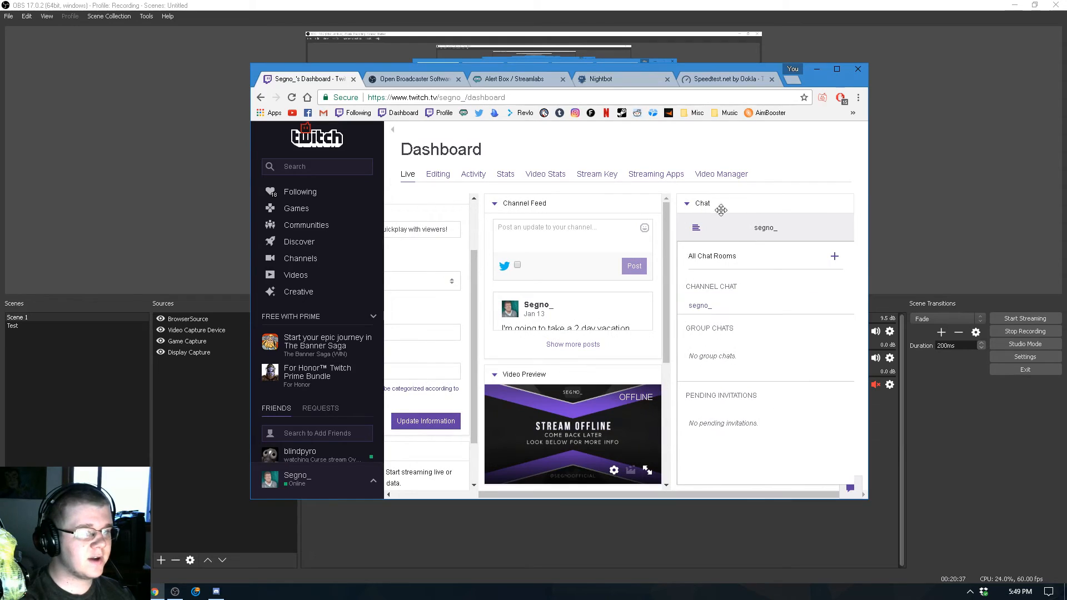
{"action": "left_click", "coordinate": [686, 203]}
{"action": "left_click", "coordinate": [687, 204]}
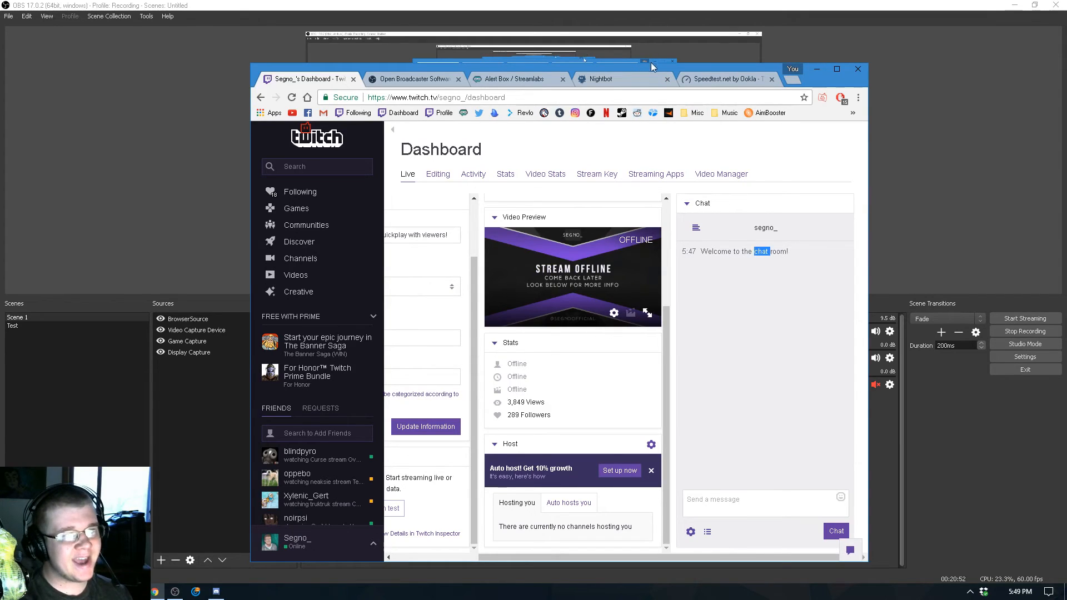
{"action": "left_click", "coordinate": [720, 469]}
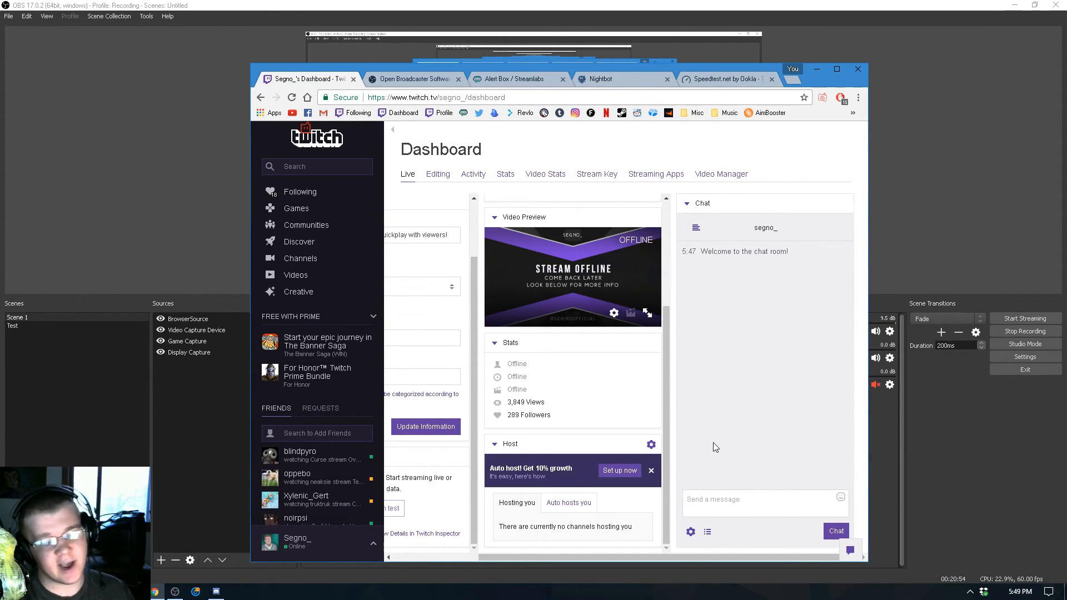
{"action": "left_click", "coordinate": [691, 532]}
{"action": "left_click", "coordinate": [706, 385]}
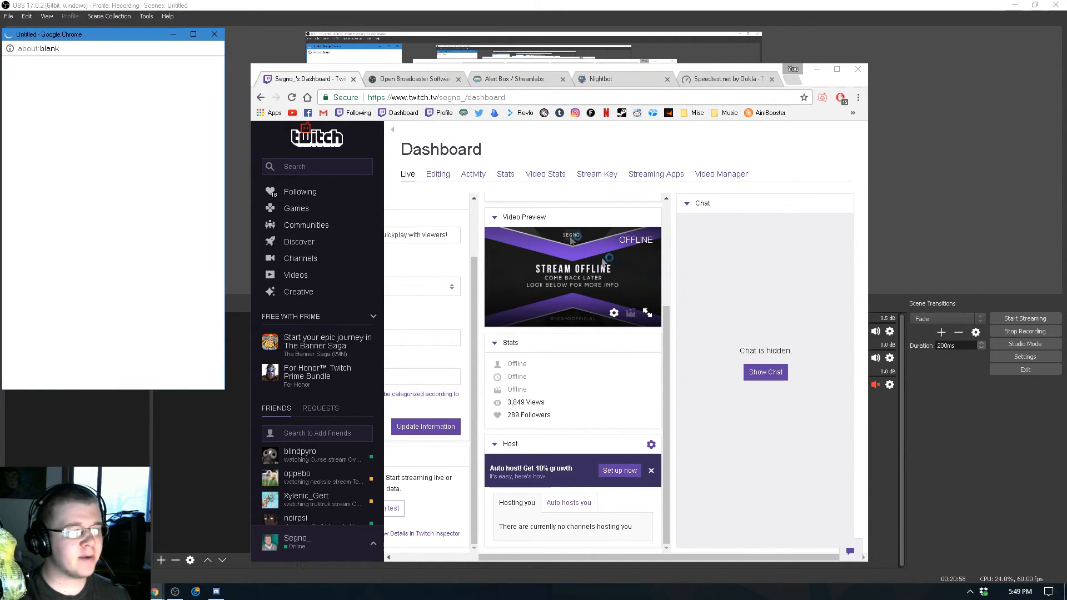
{"action": "left_click_drag", "start_coordinate": [85, 36], "coordinate": [901, 101]}
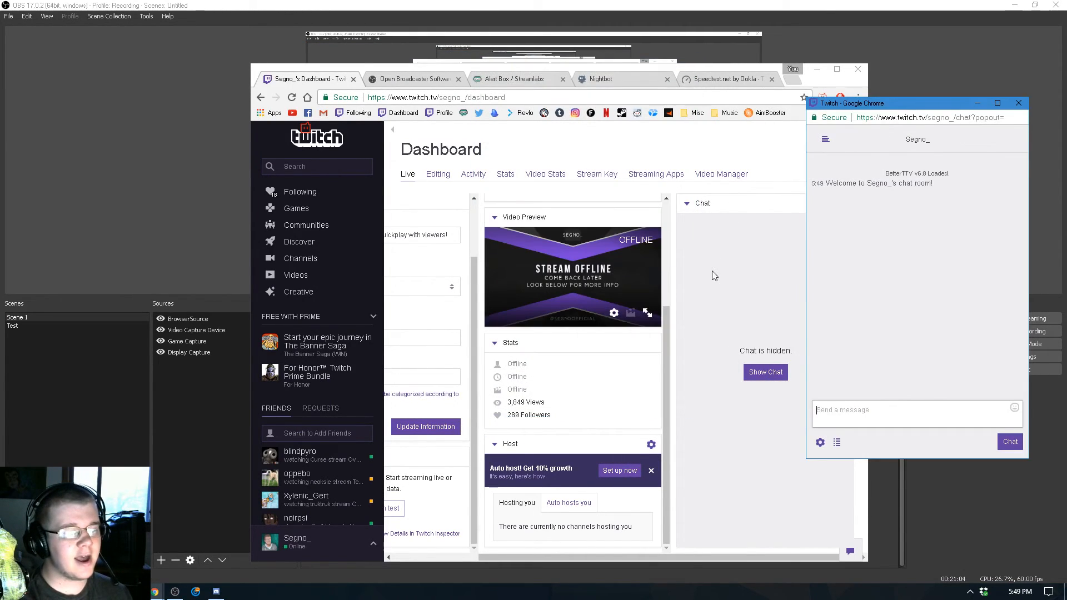
Examine the welcome message in the popped-out chat and move the chat window over the dashboard.
{"action": "left_click", "coordinate": [711, 271]}
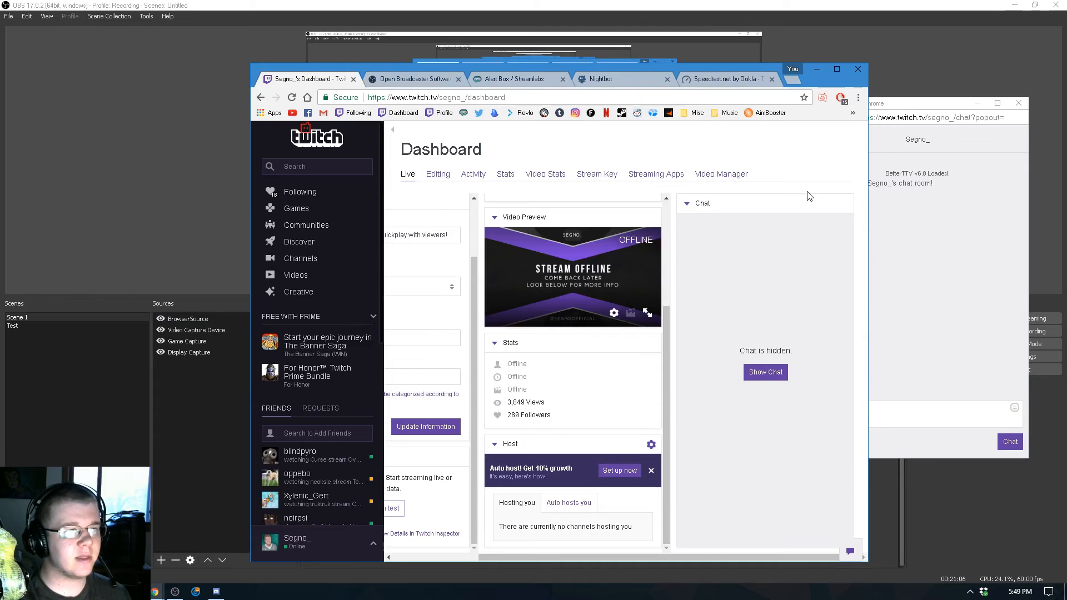
{"action": "left_click", "coordinate": [930, 194]}
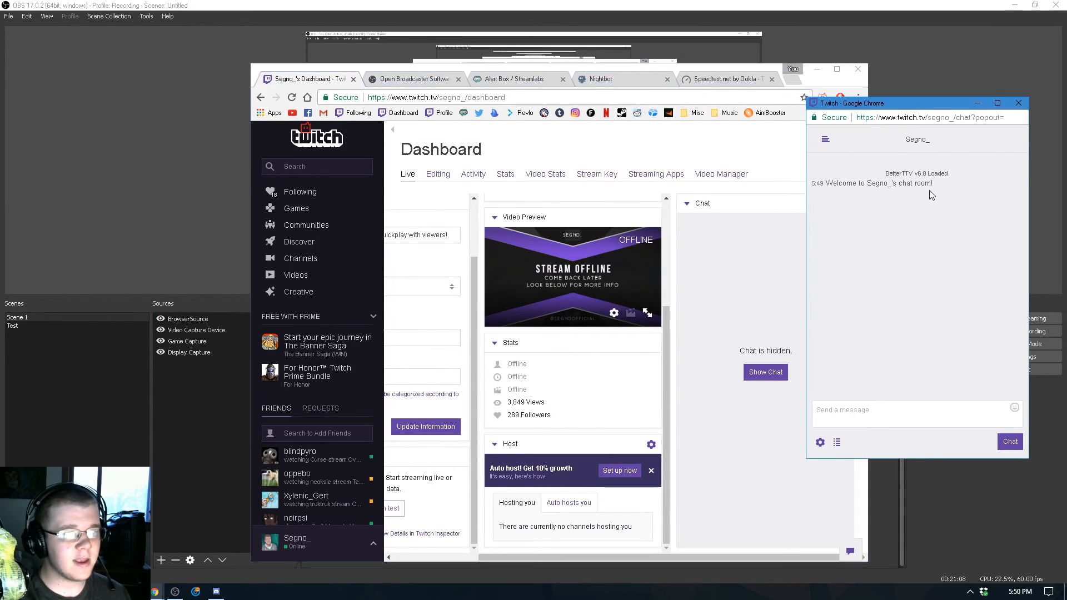
{"action": "left_click_drag", "start_coordinate": [965, 182], "coordinate": [793, 188]}
{"action": "left_click", "coordinate": [920, 216]}
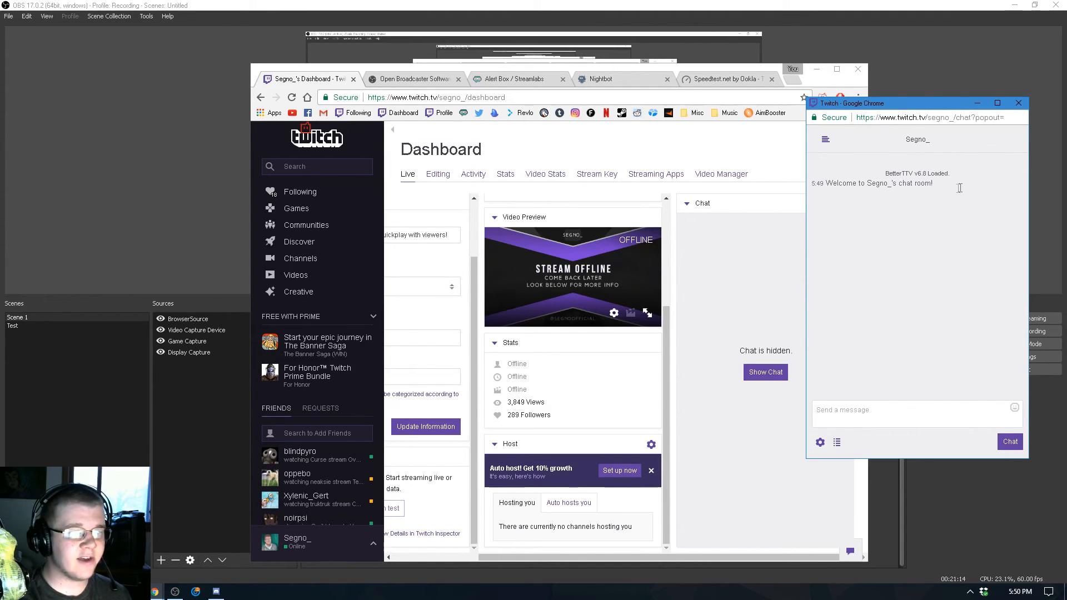
{"action": "left_click_drag", "start_coordinate": [959, 188], "coordinate": [810, 189]}
{"action": "left_click_drag", "start_coordinate": [896, 104], "coordinate": [883, 208]}
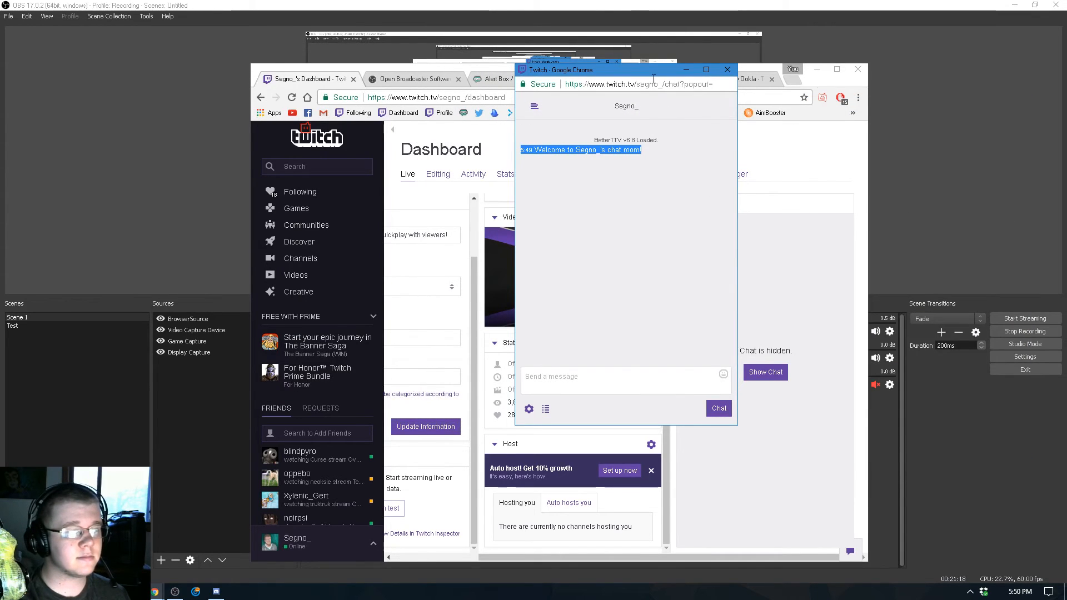
{"action": "left_click_drag", "start_coordinate": [651, 165], "coordinate": [527, 152]}
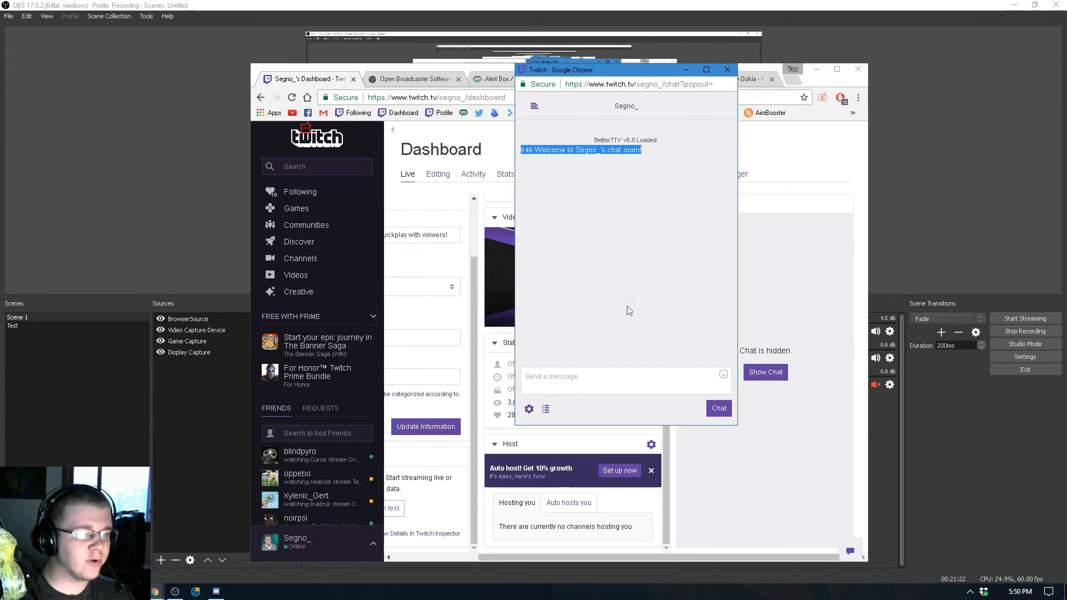
Send the message "hi" in the popped-out chat, and close the chat window.
{"action": "left_click", "coordinate": [616, 373]}
{"action": "type", "text": "hi"}
{"action": "key", "text": "Return"}
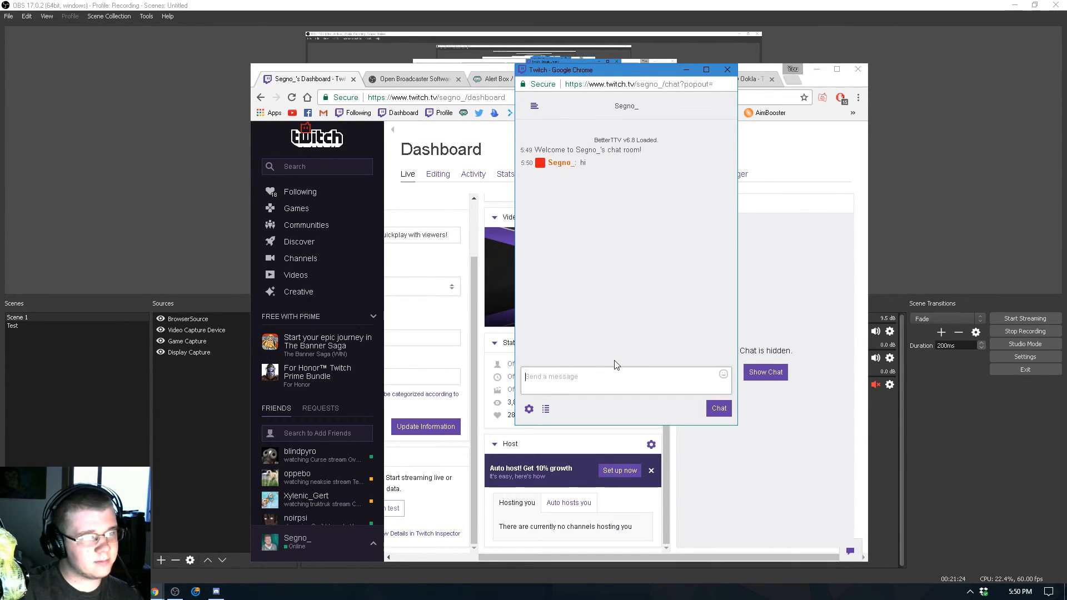
{"action": "left_click_drag", "start_coordinate": [628, 179], "coordinate": [544, 163]}
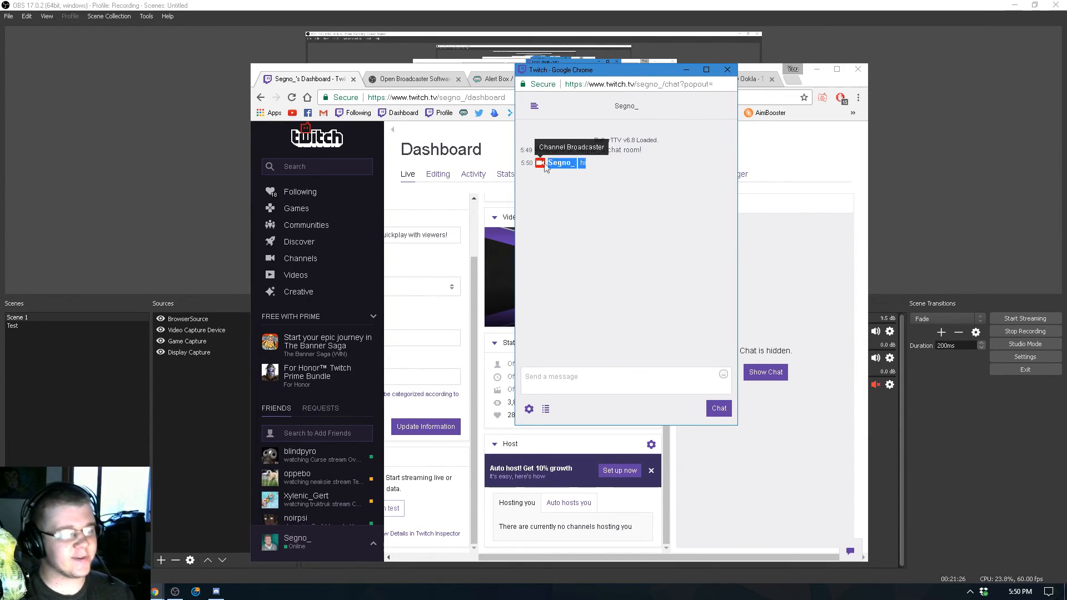
{"action": "left_click", "coordinate": [609, 178]}
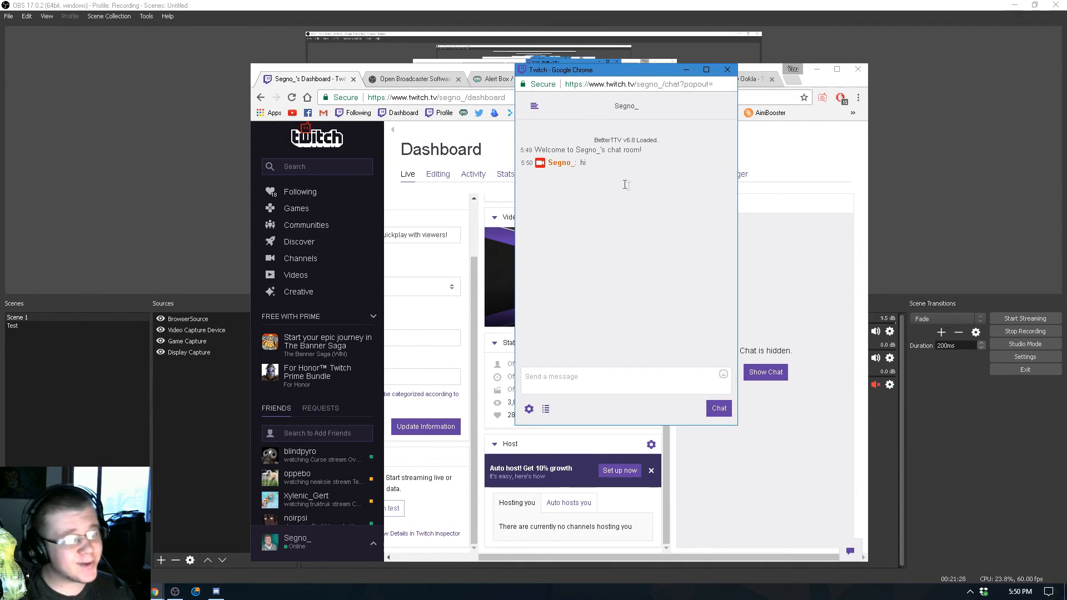
{"action": "left_click", "coordinate": [727, 69]}
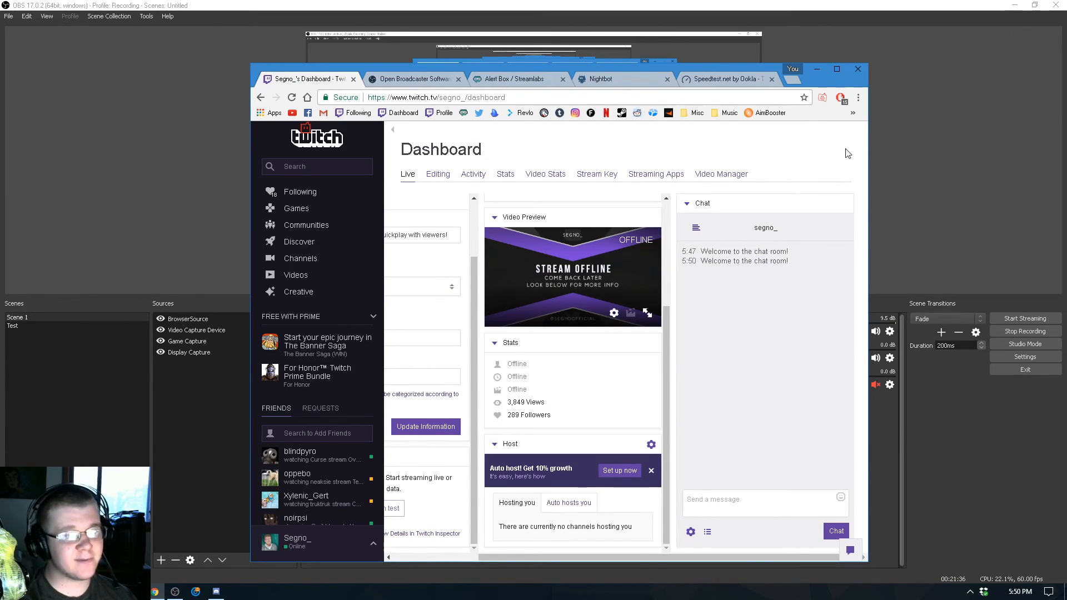
{"action": "left_click", "coordinate": [856, 70]}
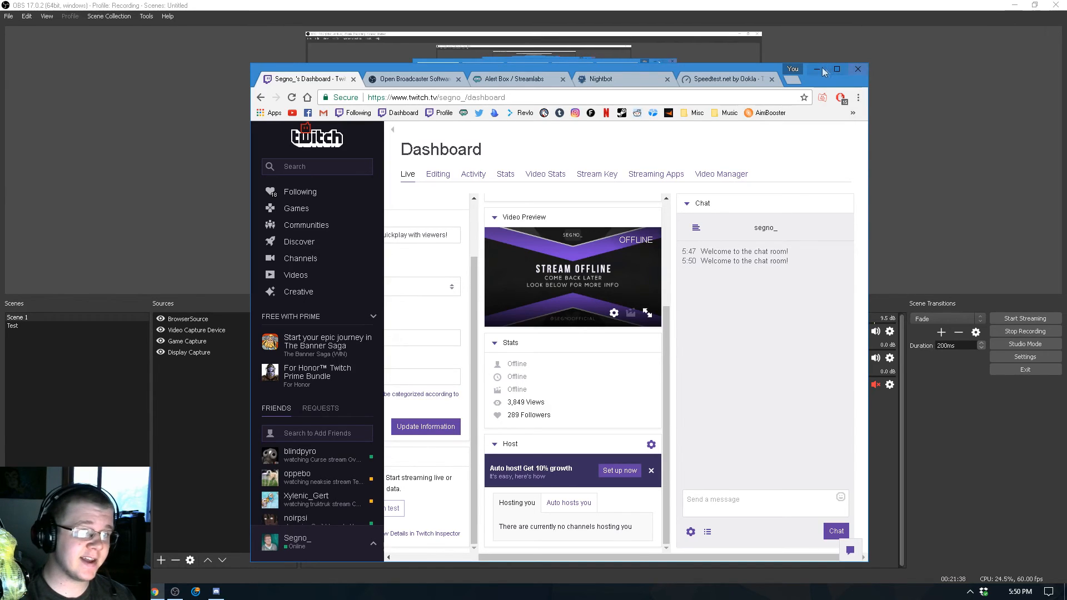